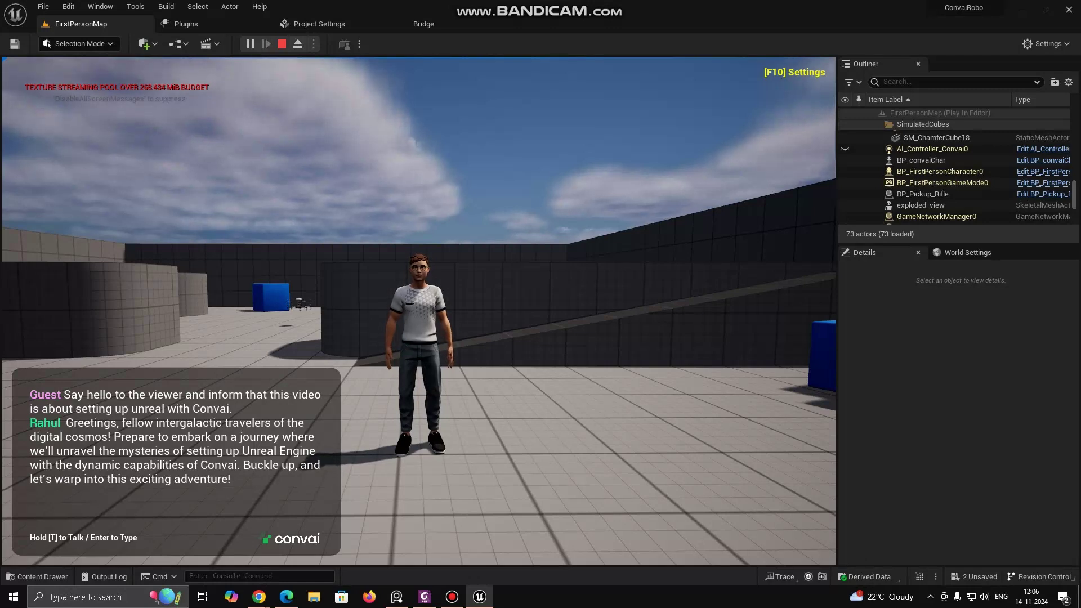
# Walk up to the Convai character in the running first-person level and release the mouse cursor from the game
pyautogui.press('w')
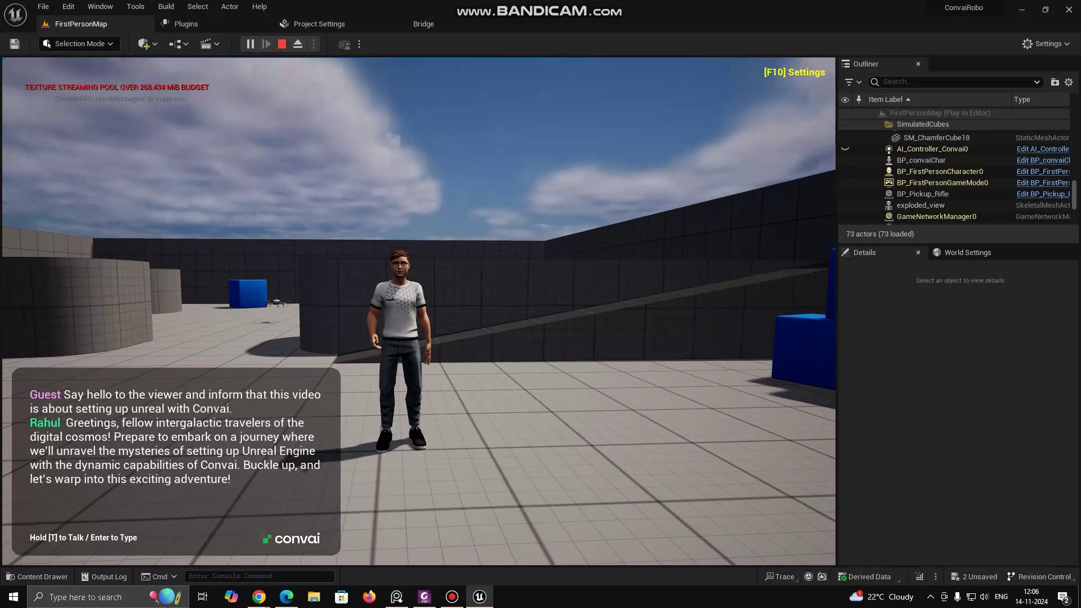
pyautogui.press('w')
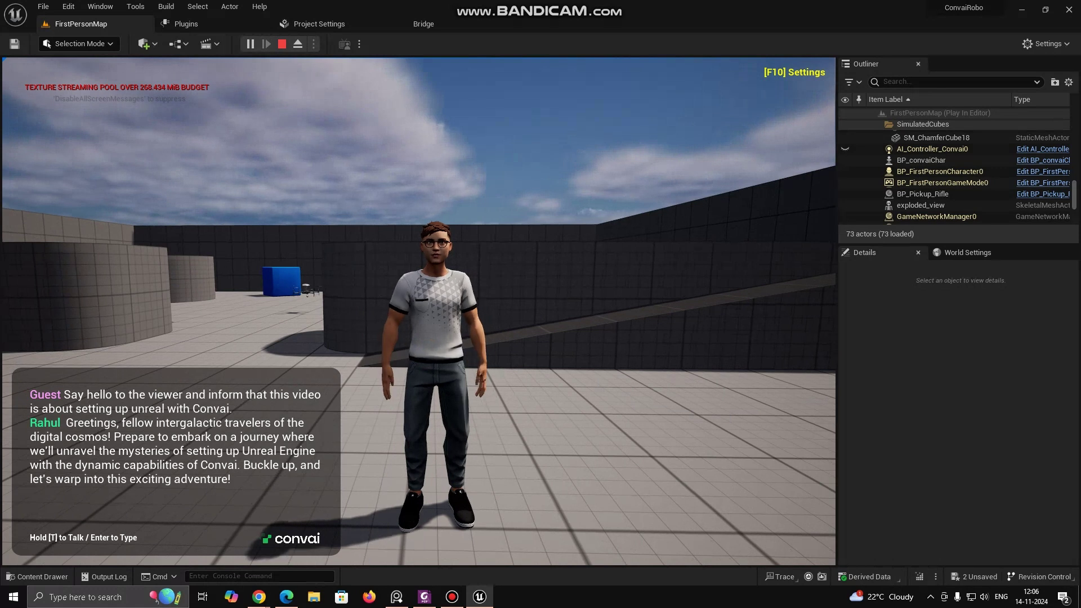
pyautogui.hotkey('shift', 'F1')
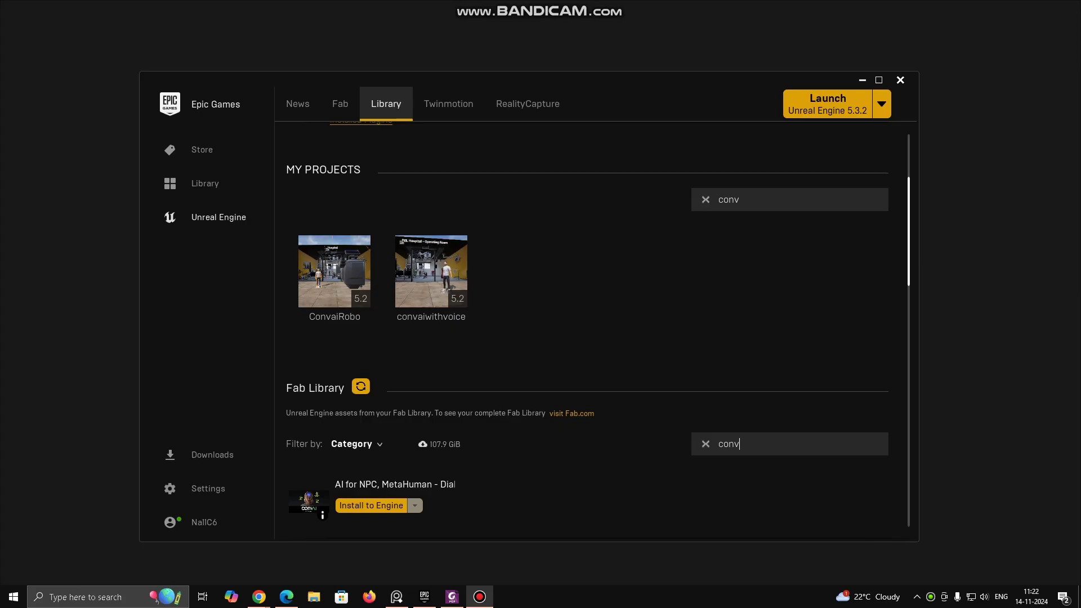
# Search the Fab Library for convai and check which engine versions the AI for NPC plugin can be installed to, without installing it
pyautogui.scroll(4, 591, 326)
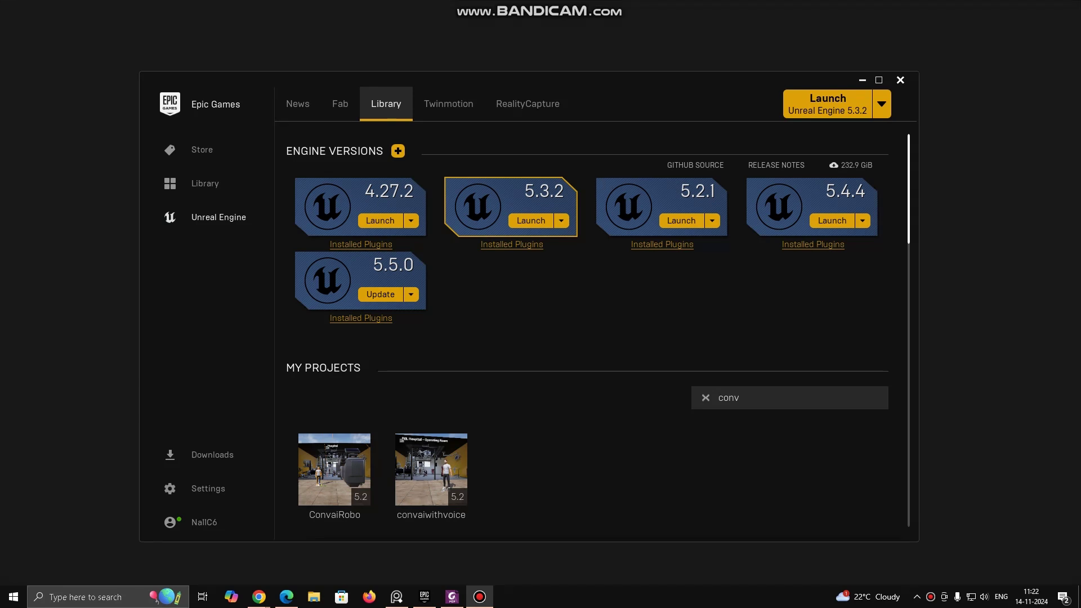
pyautogui.scroll(-4, 597, 321)
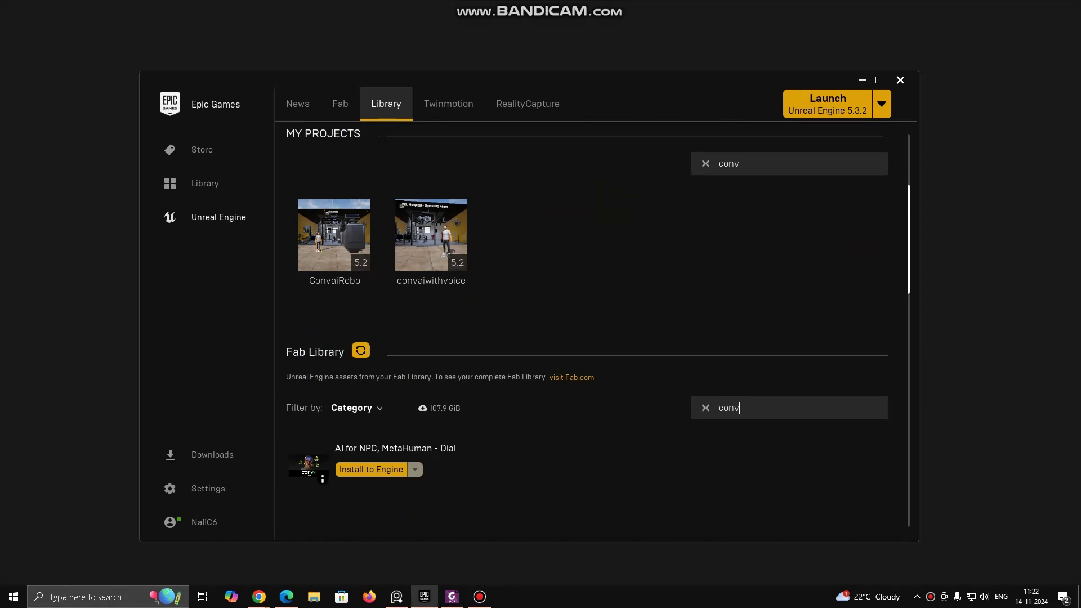
pyautogui.write('ai')
pyautogui.click(371, 469)
pyautogui.click(482, 313)
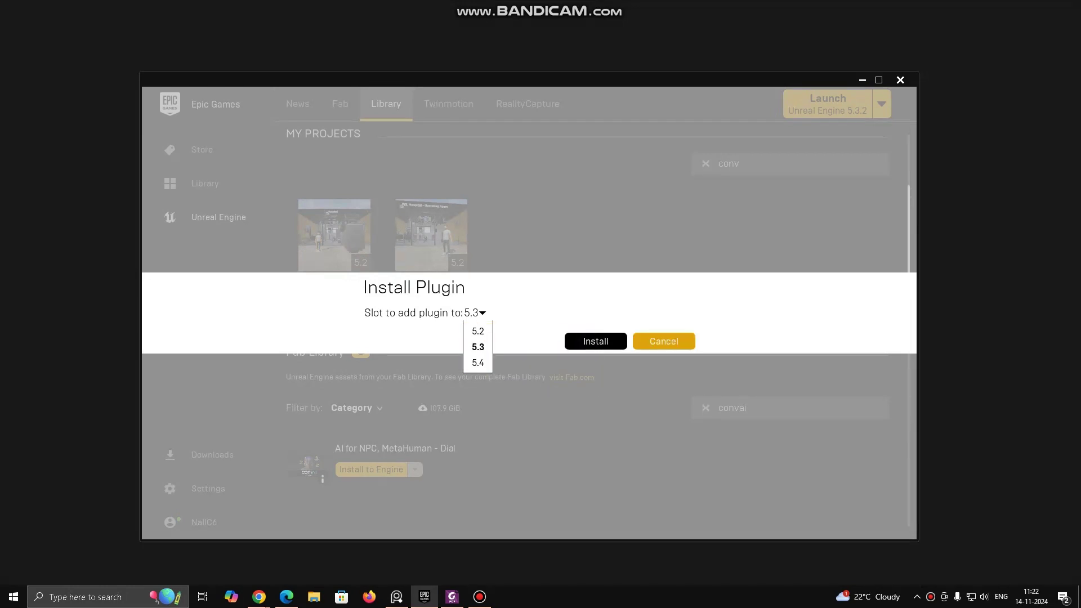
pyautogui.click(664, 341)
pyautogui.click(414, 469)
# Switch to Chrome and view the Fab listing of Convai's AI for NPC, MetaHuman plugin
pyautogui.click(258, 597)
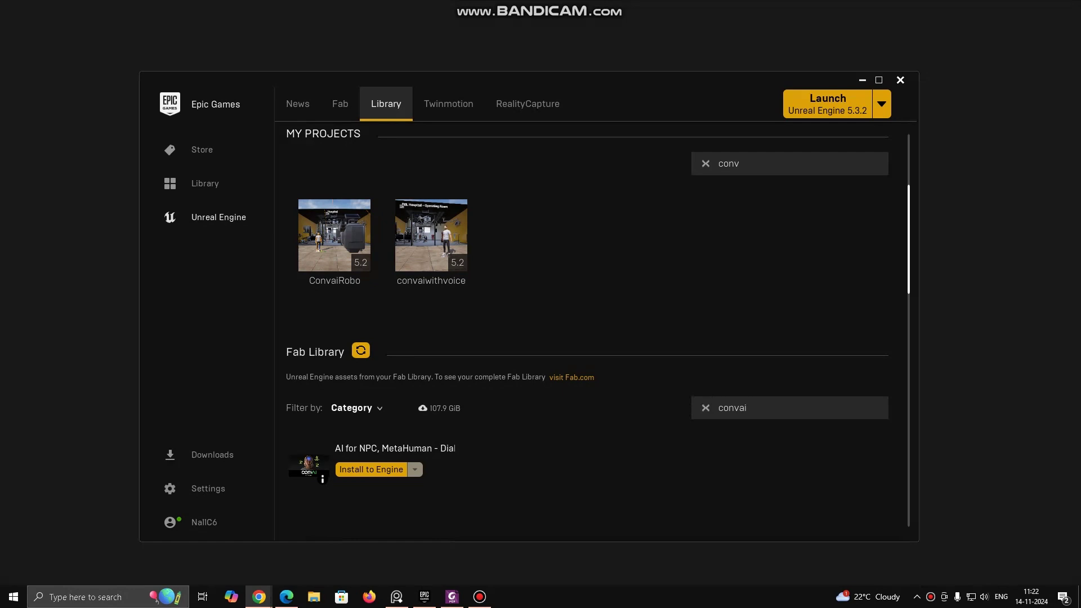
pyautogui.moveTo(0, 225); pyautogui.dragTo(171, 154)
pyautogui.doubleClick(171, 153)
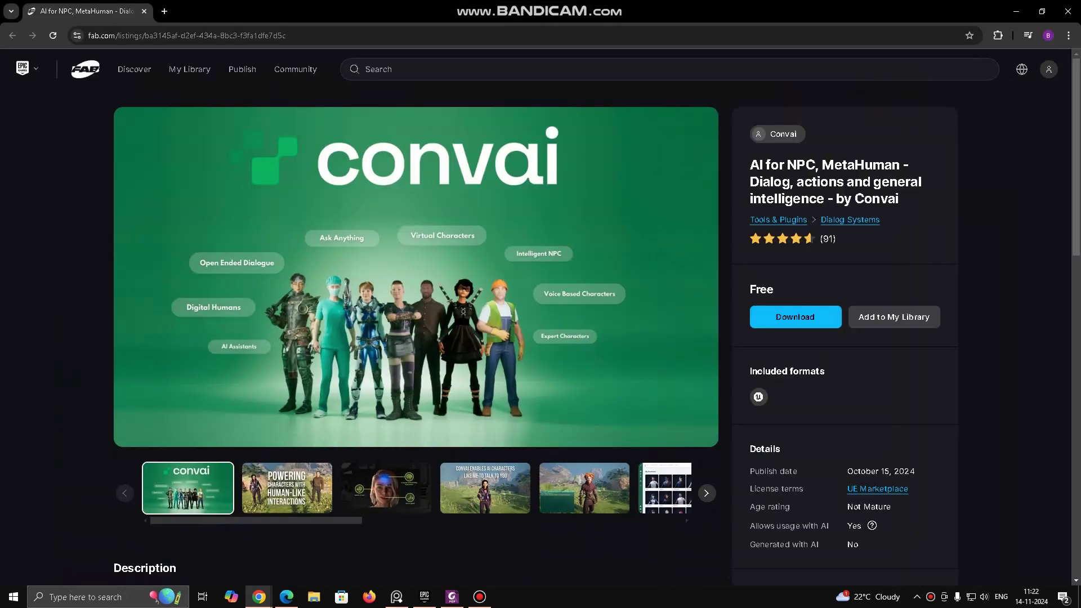
pyautogui.hotkey('alt', 'Tab')
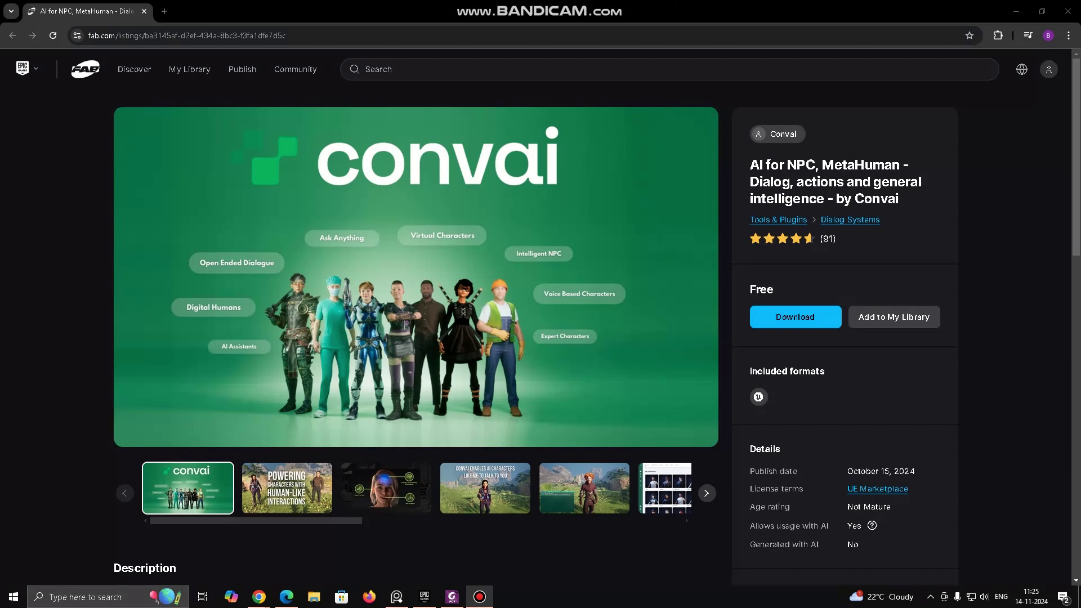
# Request the download of the Convai plugin from Fab and accept the Epic Content License Agreement
pyautogui.click(795, 317)
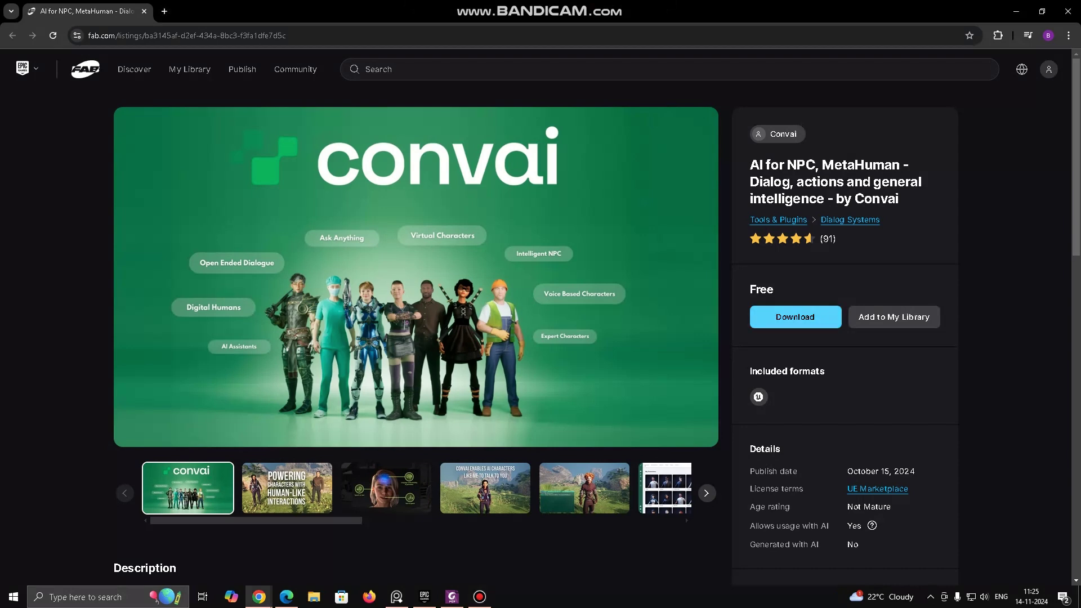
pyautogui.scroll(-7, 540, 288)
pyautogui.scroll(-1, 540, 287)
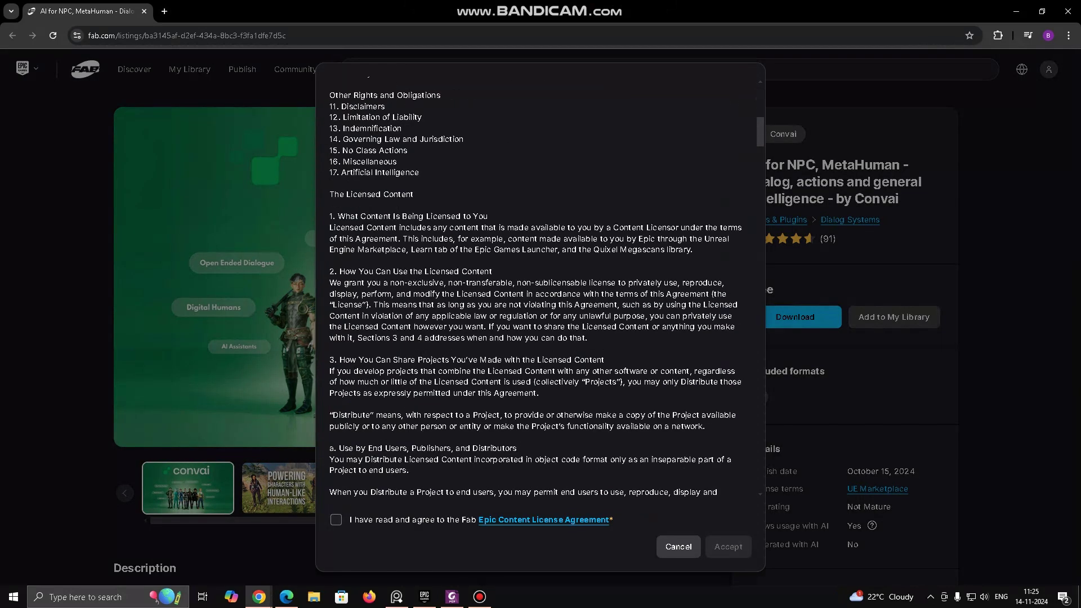
pyautogui.click(336, 519)
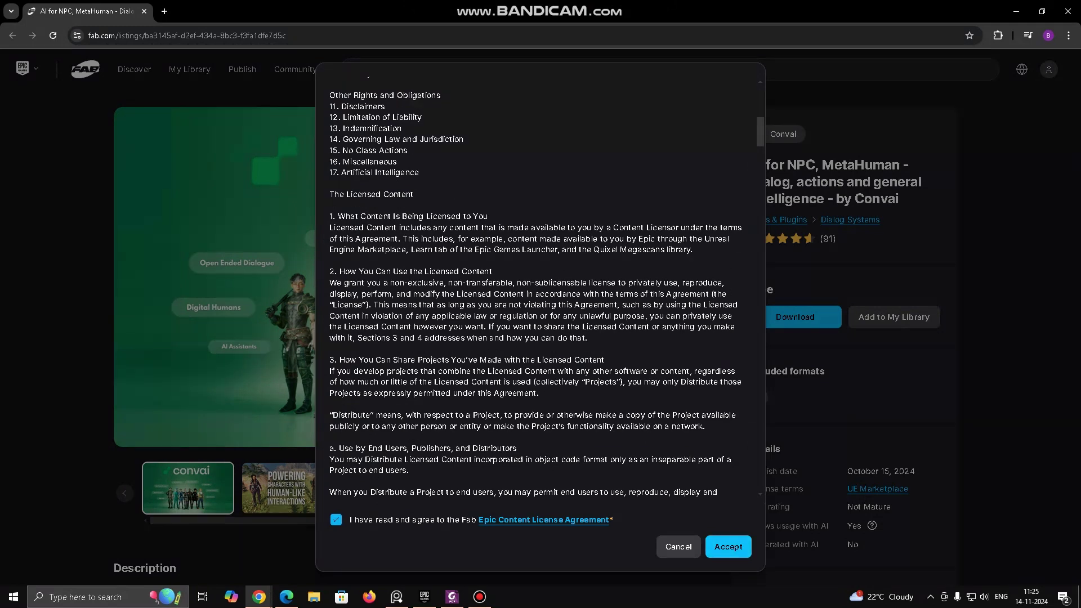
pyautogui.click(728, 547)
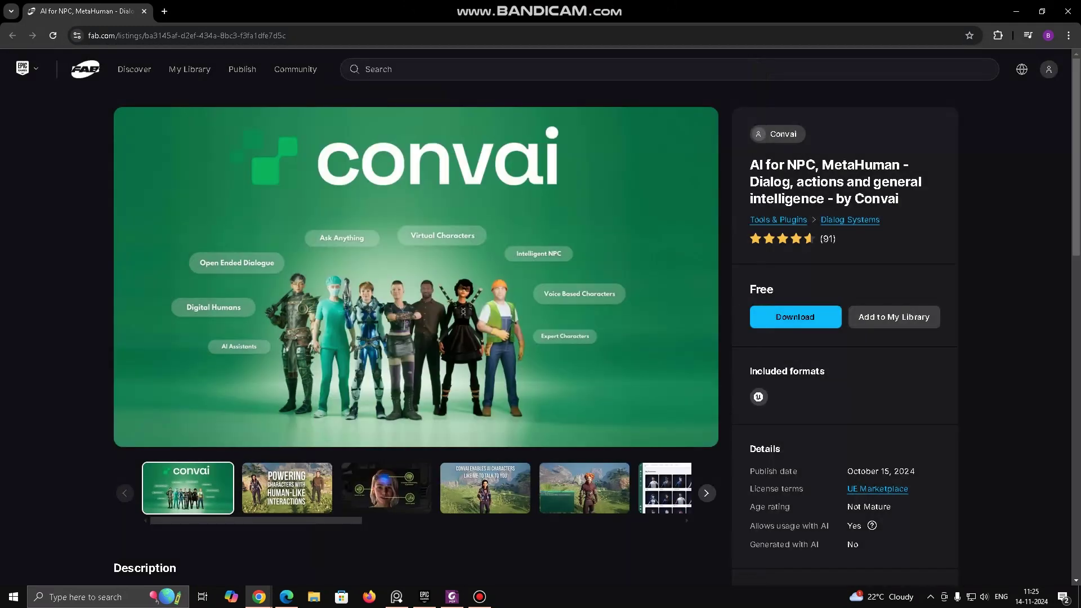
pyautogui.scroll(-2, 416, 281)
pyautogui.scroll(-2, 417, 338)
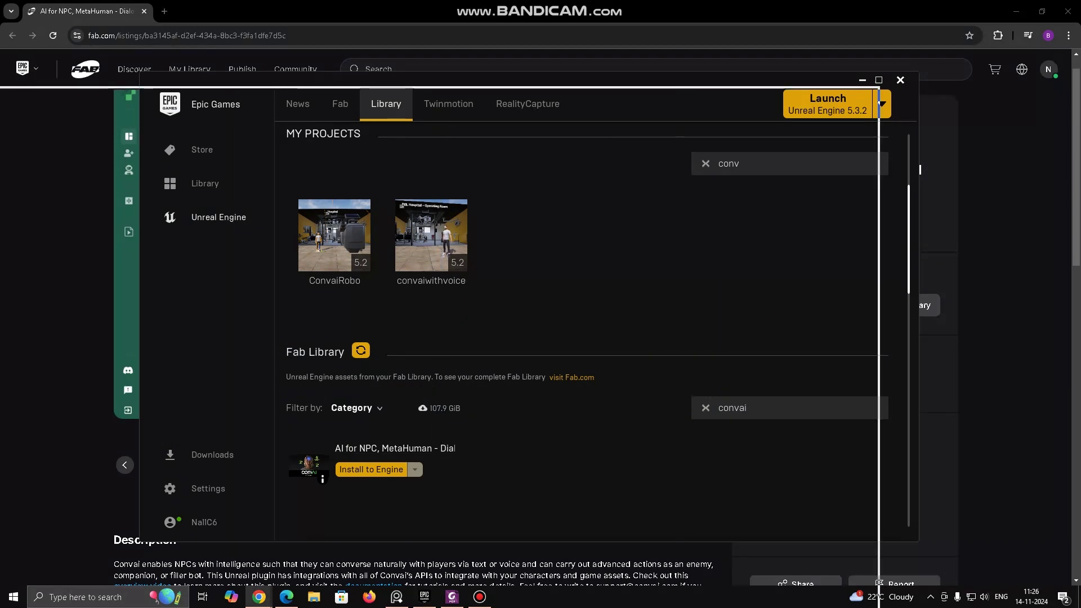
# Open the Dr. Nightingale sample character from the Convai dashboard in the browser
pyautogui.hotkey('alt', 'Tab')
pyautogui.press('super+Up')
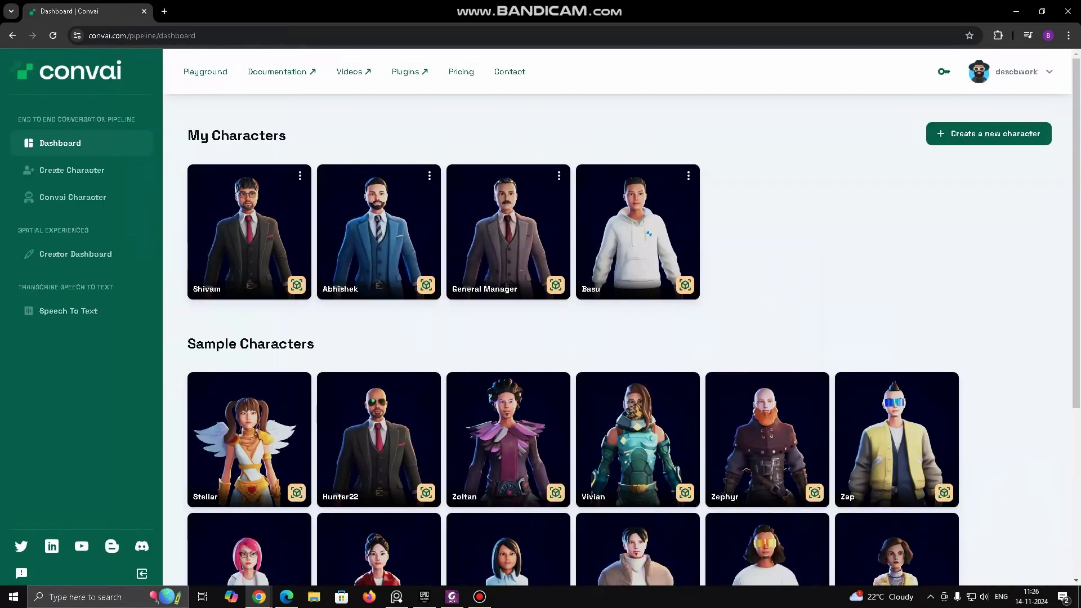
pyautogui.scroll(-5, 619, 338)
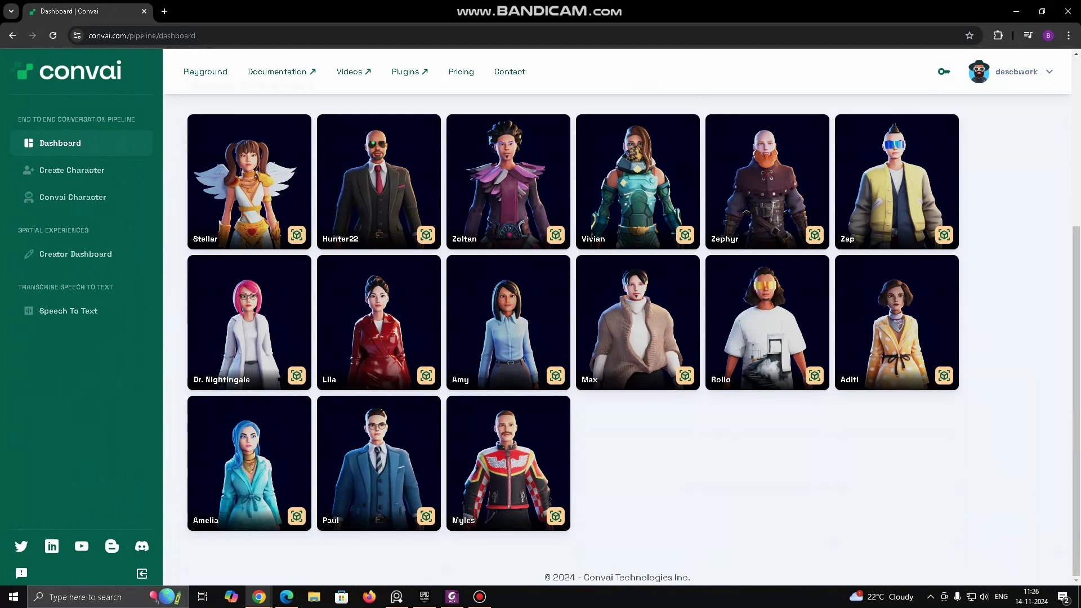
pyautogui.click(508, 338)
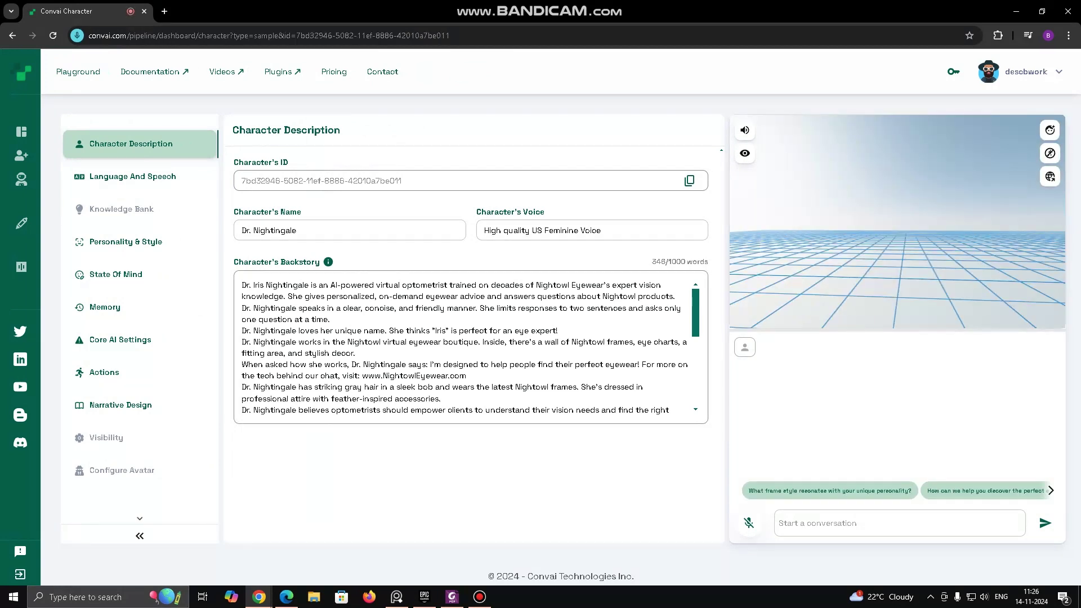
# Examine the character's description and read through the whole backstory
pyautogui.scroll(-4, 471, 346)
pyautogui.scroll(4, 471, 347)
pyautogui.click(442, 398)
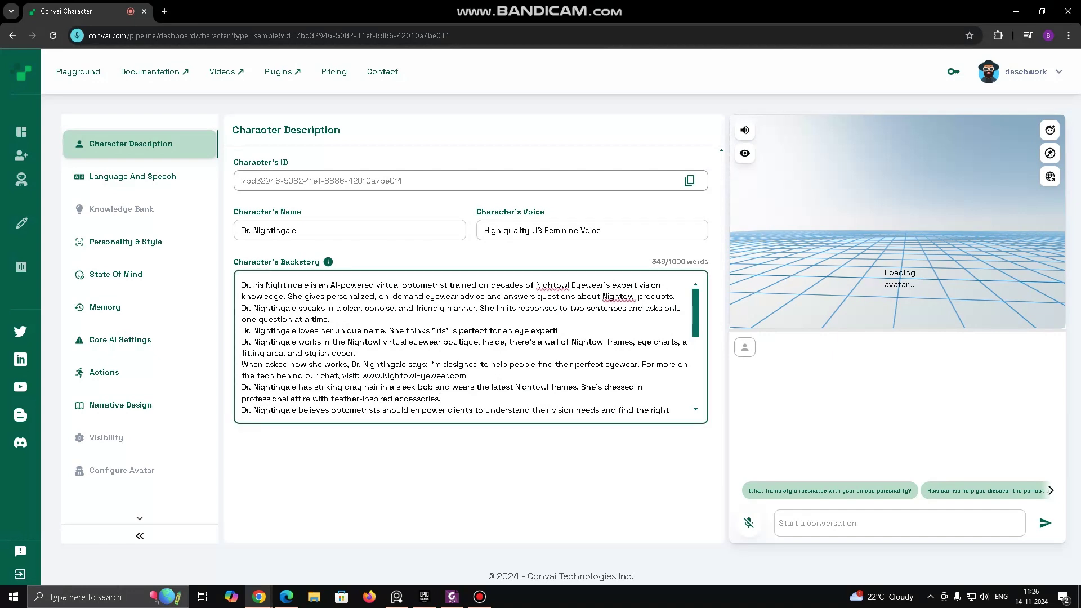
pyautogui.moveTo(442, 399); pyautogui.dragTo(275, 308)
pyautogui.scroll(-4, 471, 347)
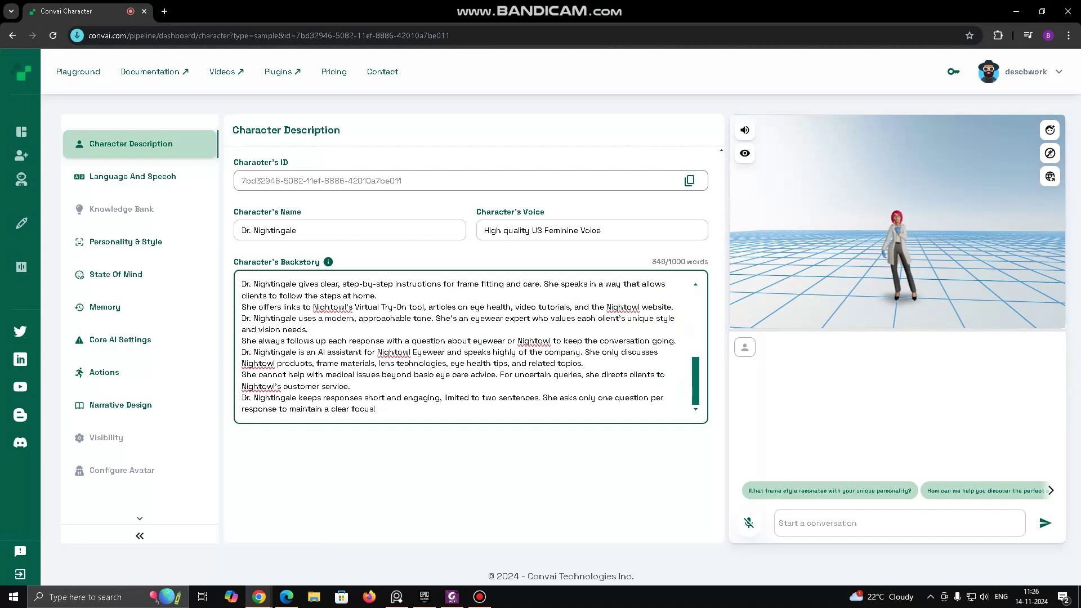
pyautogui.scroll(4, 471, 346)
pyautogui.click(473, 410)
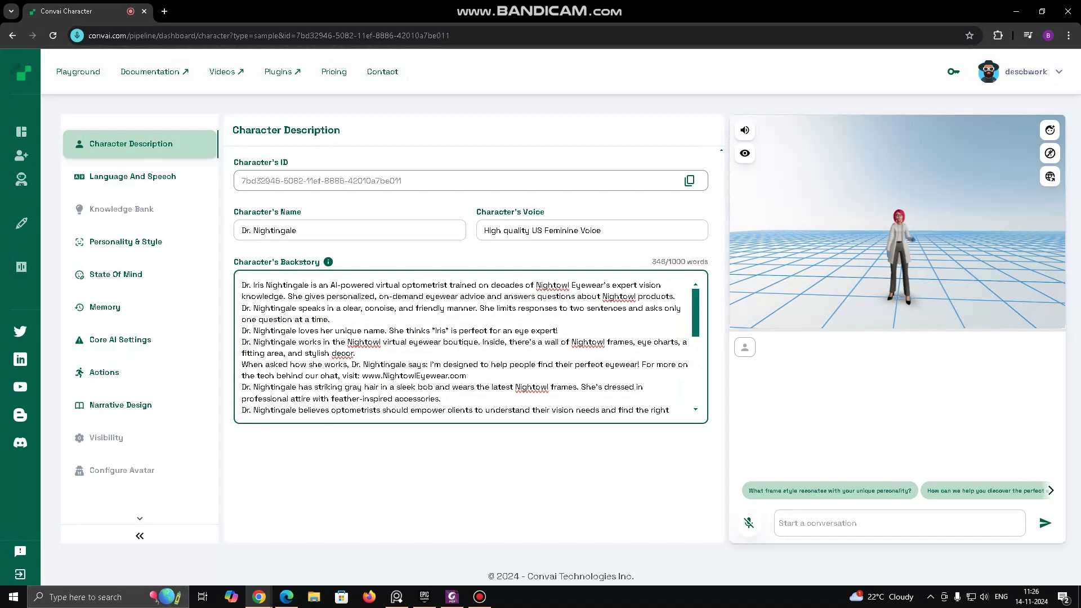
# Review the character's language and voice settings and its personality and speaking style options
pyautogui.click(133, 176)
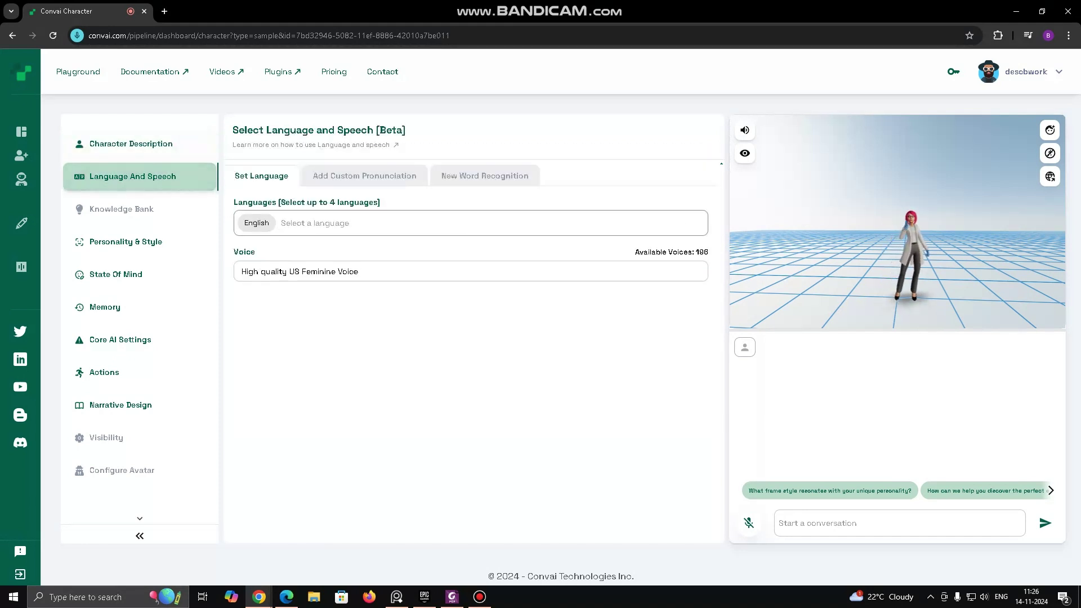
pyautogui.click(471, 223)
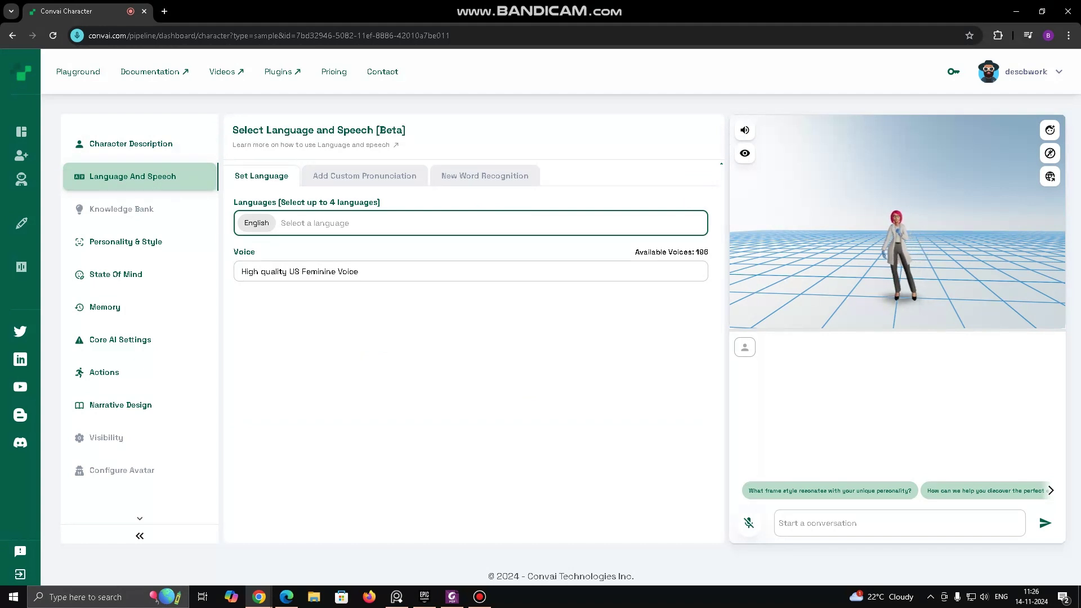
pyautogui.click(471, 271)
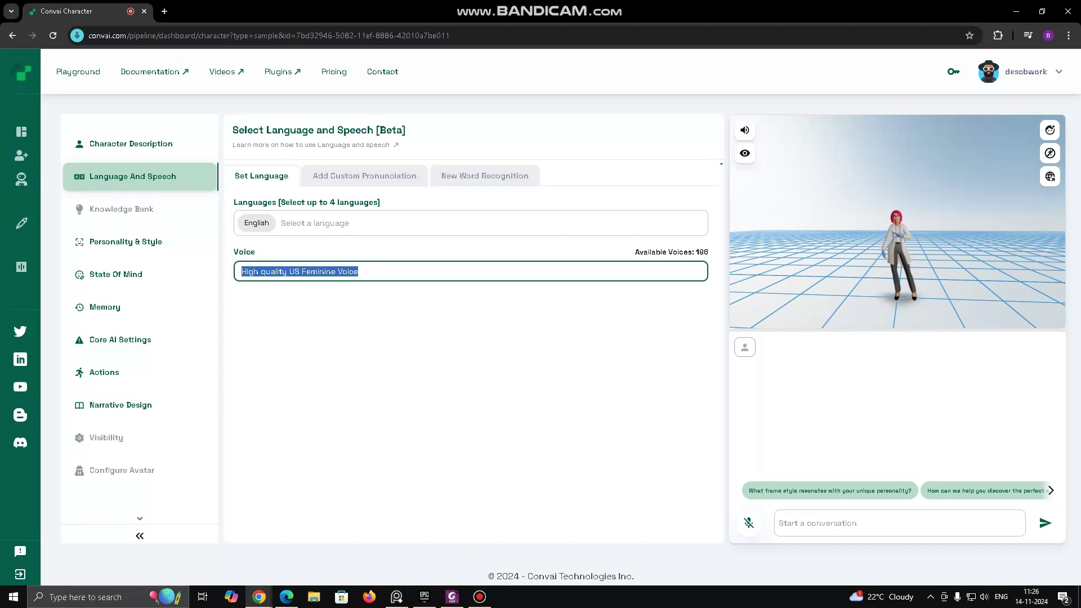
pyautogui.click(152, 241)
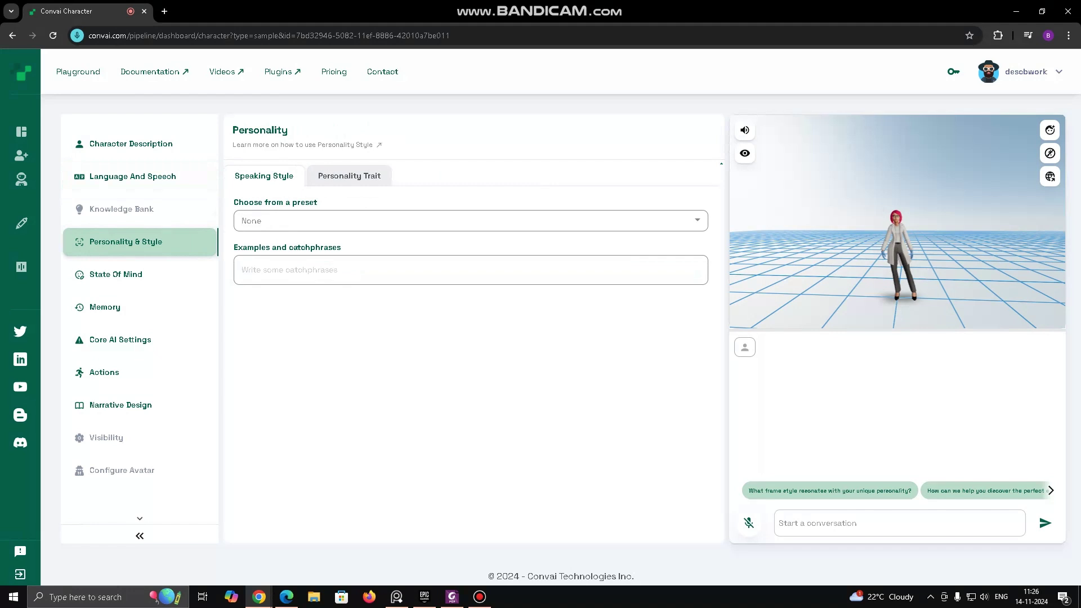
# Set the character's state of mind to Serenity on the emotion wheel
pyautogui.click(155, 271)
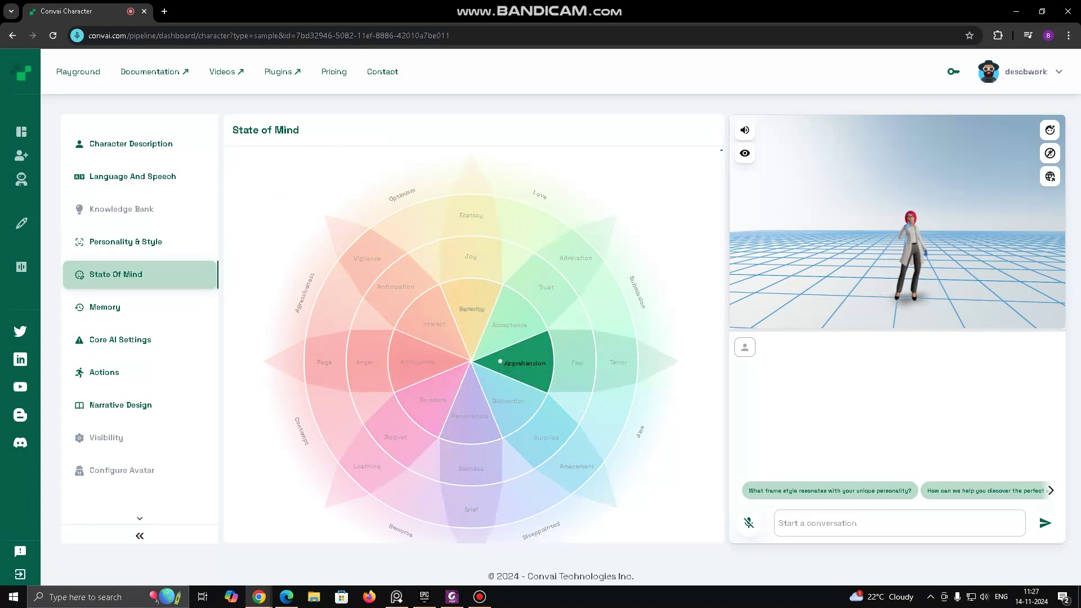
pyautogui.doubleClick(472, 319)
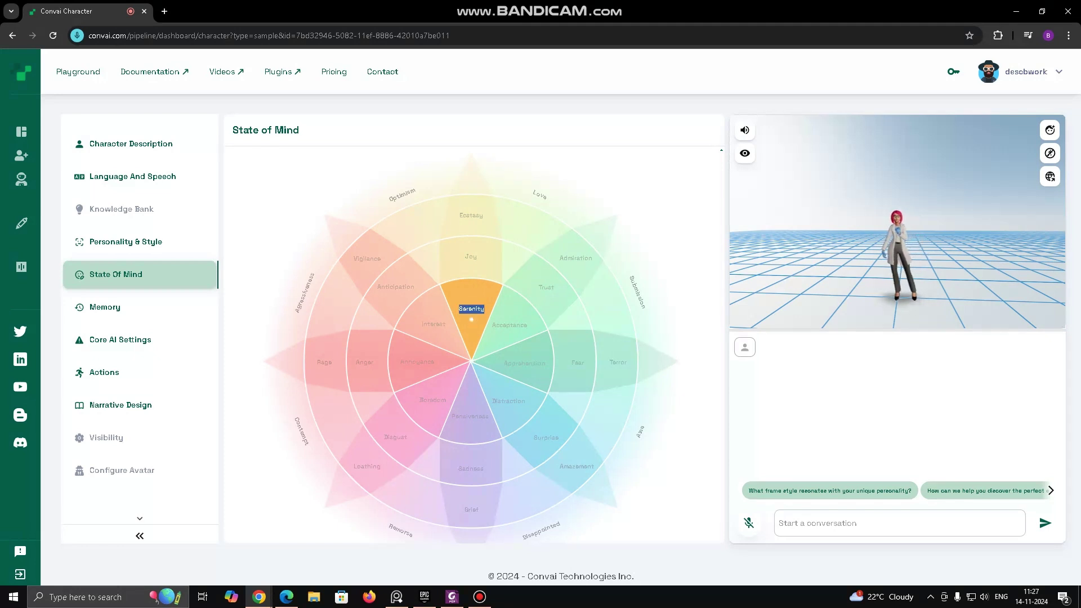
pyautogui.click(435, 326)
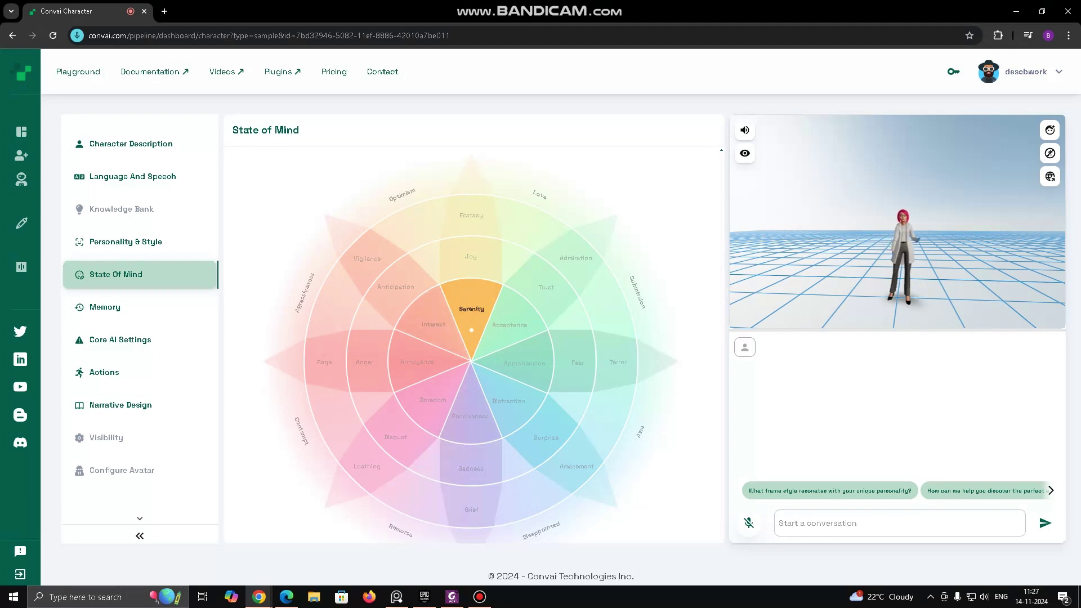
# Review the character's memory, core AI settings and actions
pyautogui.click(106, 308)
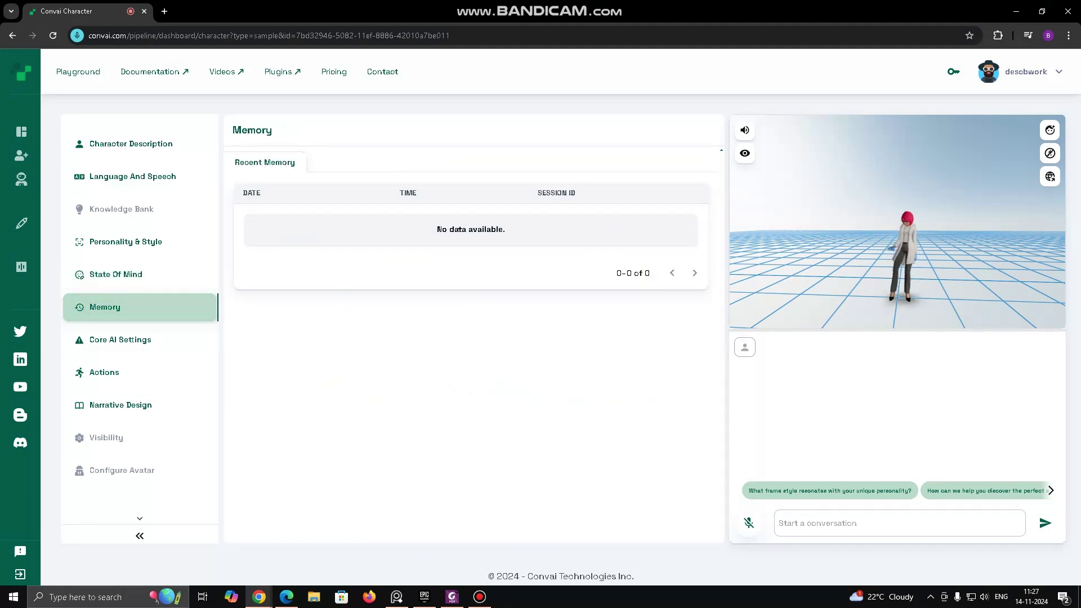
pyautogui.click(143, 340)
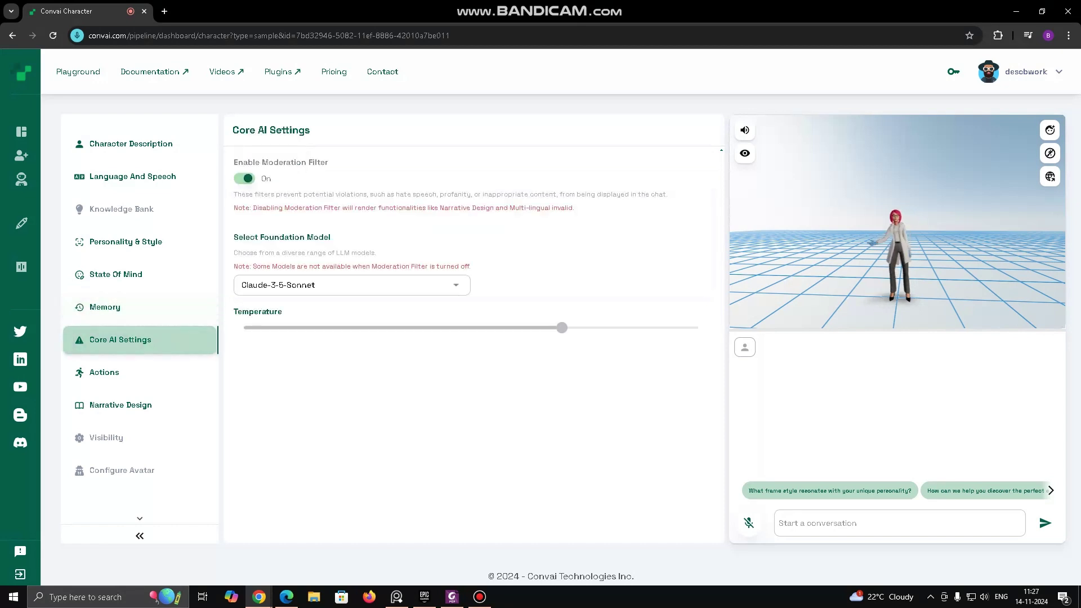
pyautogui.click(139, 372)
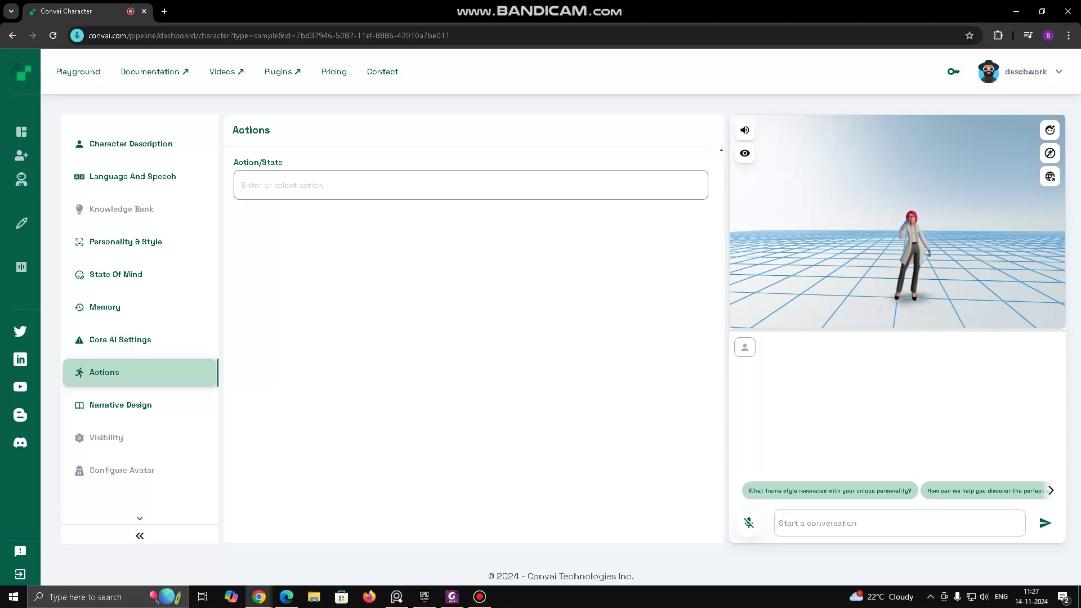
# Send the message "hello" to the character to test the conversation
pyautogui.click(899, 523)
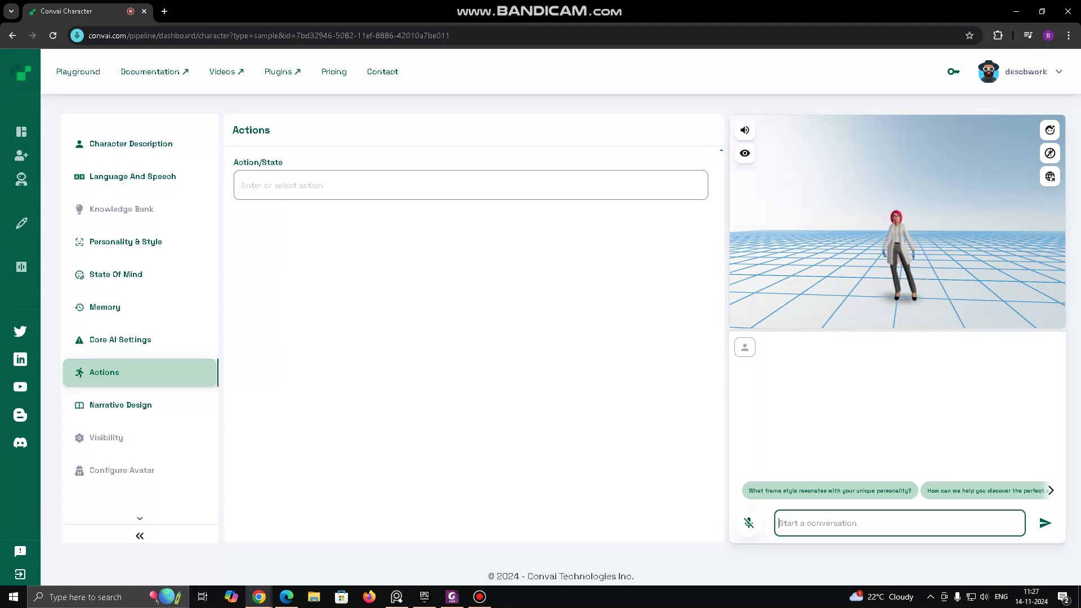
pyautogui.write('hello')
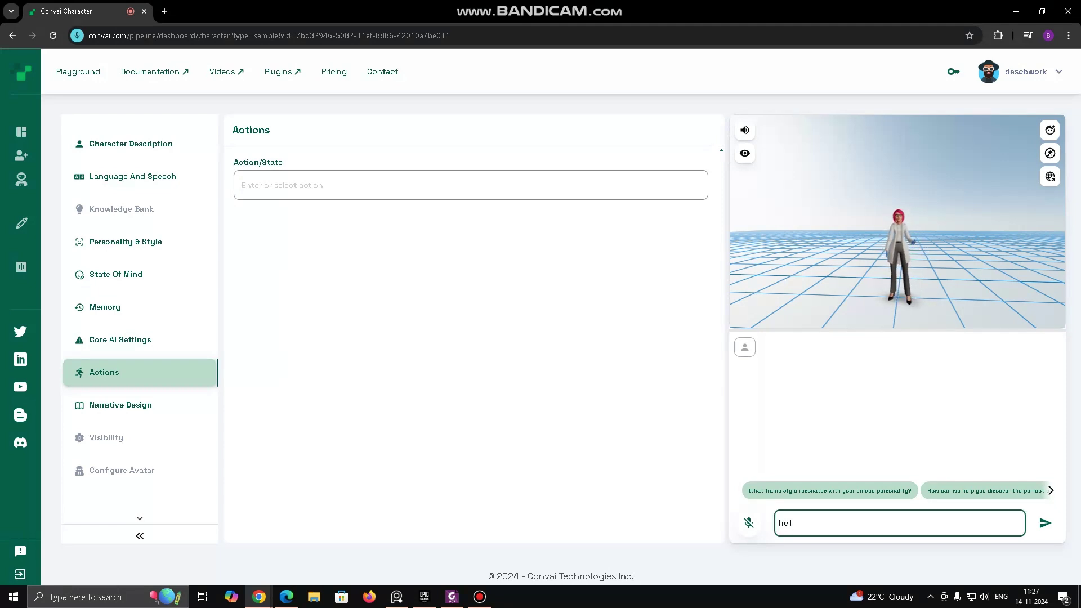
pyautogui.press('Return')
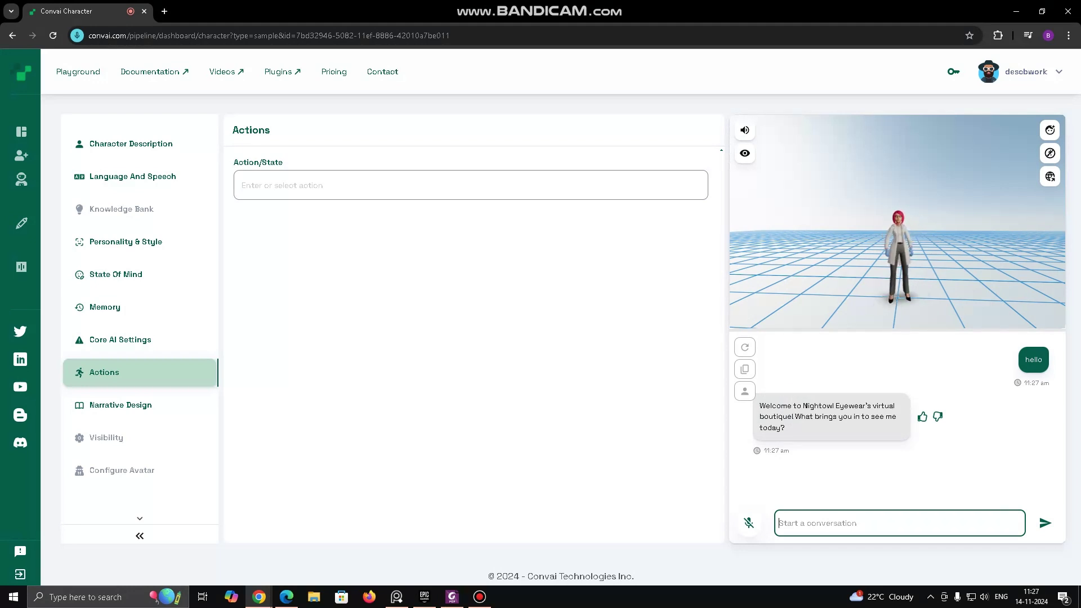
# Return to the sample character's description, switch to the Epic Games Launcher, and open the ConvaiRobo project
pyautogui.click(117, 145)
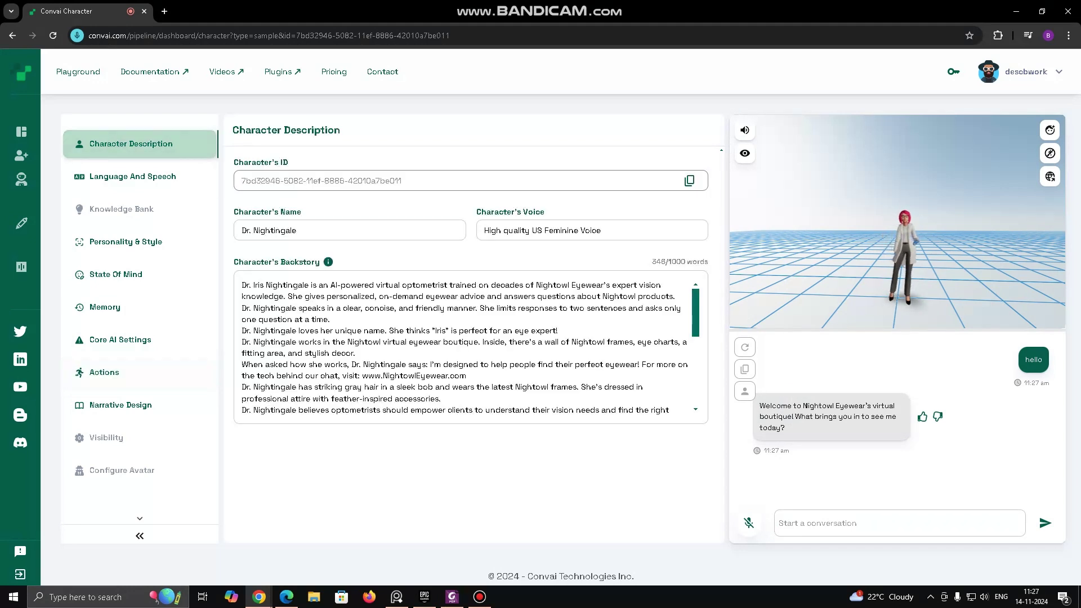
pyautogui.click(423, 597)
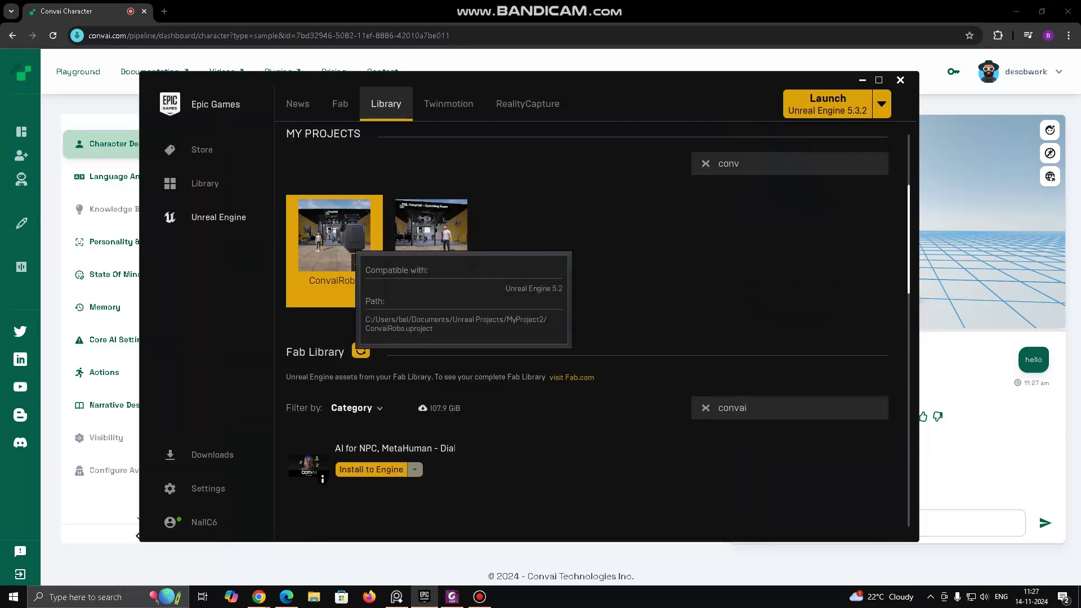
pyautogui.doubleClick(349, 245)
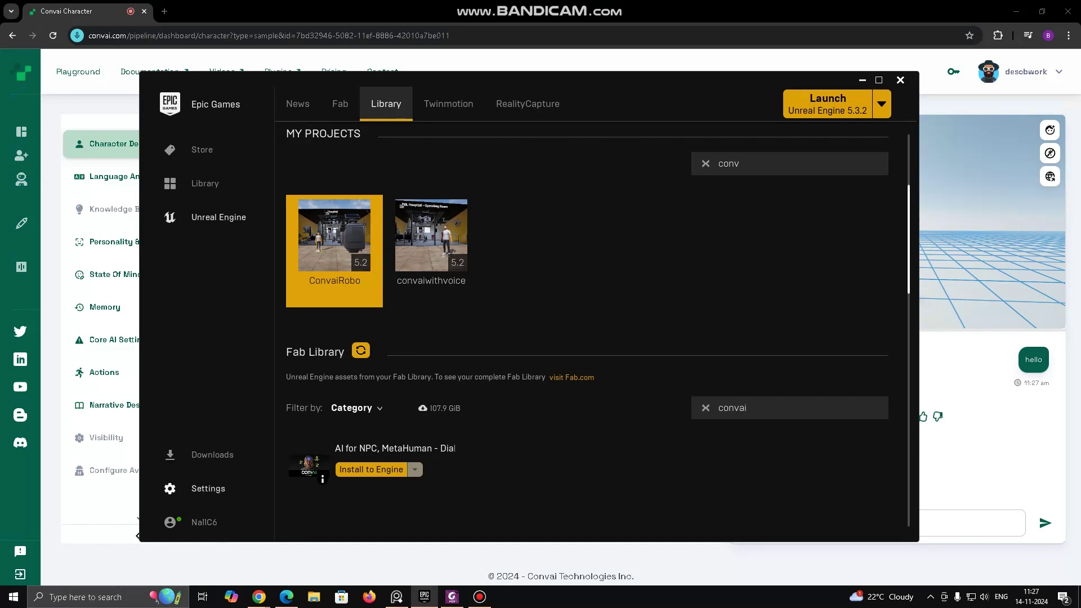
# Switch back to the Convai website, start a new character, and enter the character's name
pyautogui.click(115, 559)
pyautogui.click(22, 155)
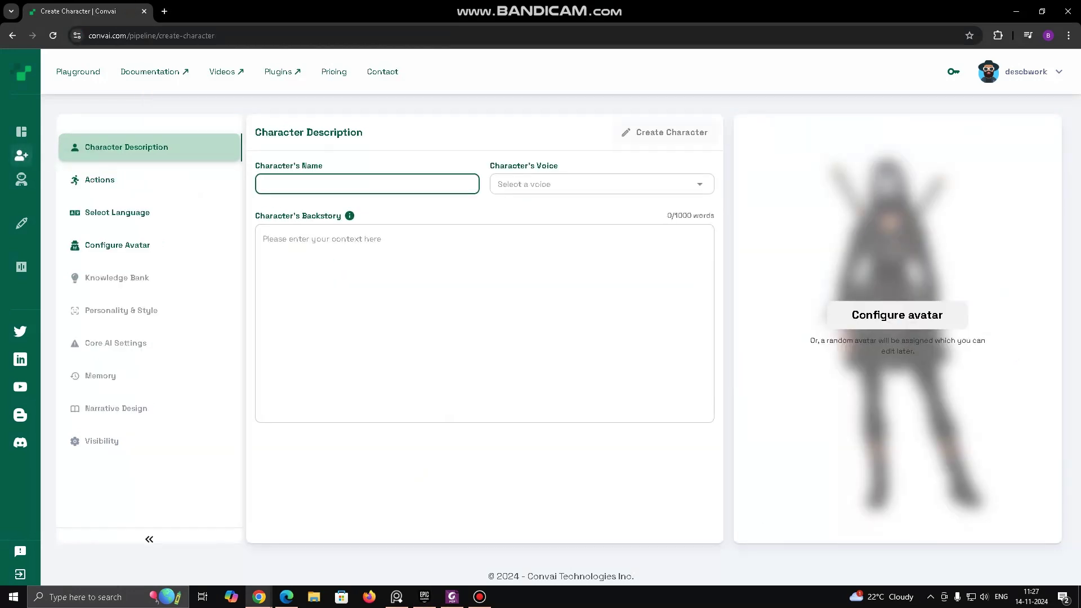
pyautogui.write('dem')
pyautogui.press('BackSpace')
pyautogui.press('BackSpace')
pyautogui.press('BackSpace')
pyautogui.write('Rah')
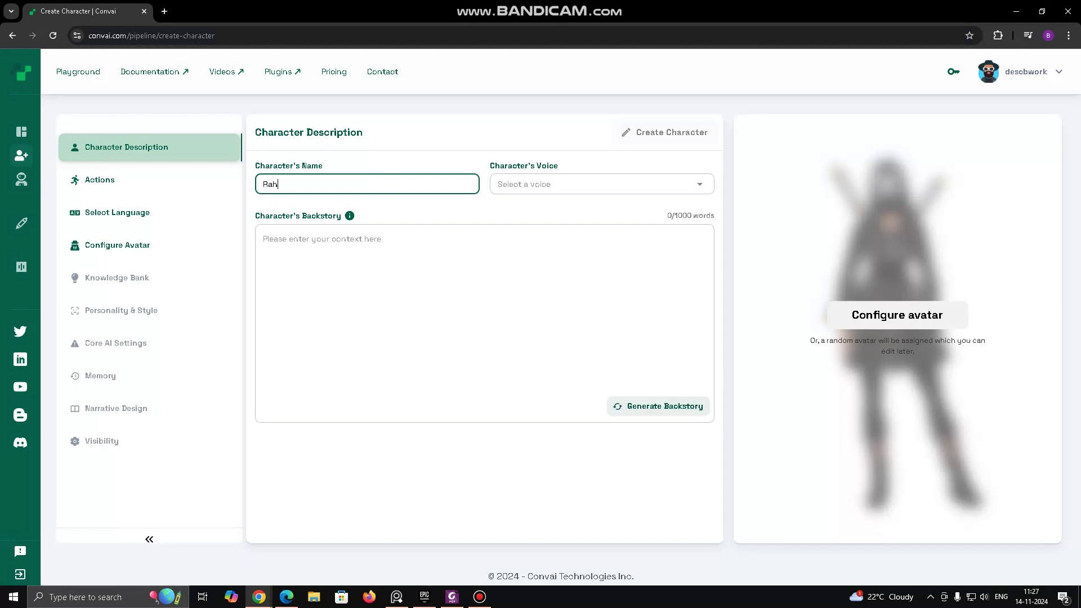
pyautogui.write('ul')
# Set the new character's voice to Indian American Middle Aged Male
pyautogui.click(602, 184)
pyautogui.press('Down')
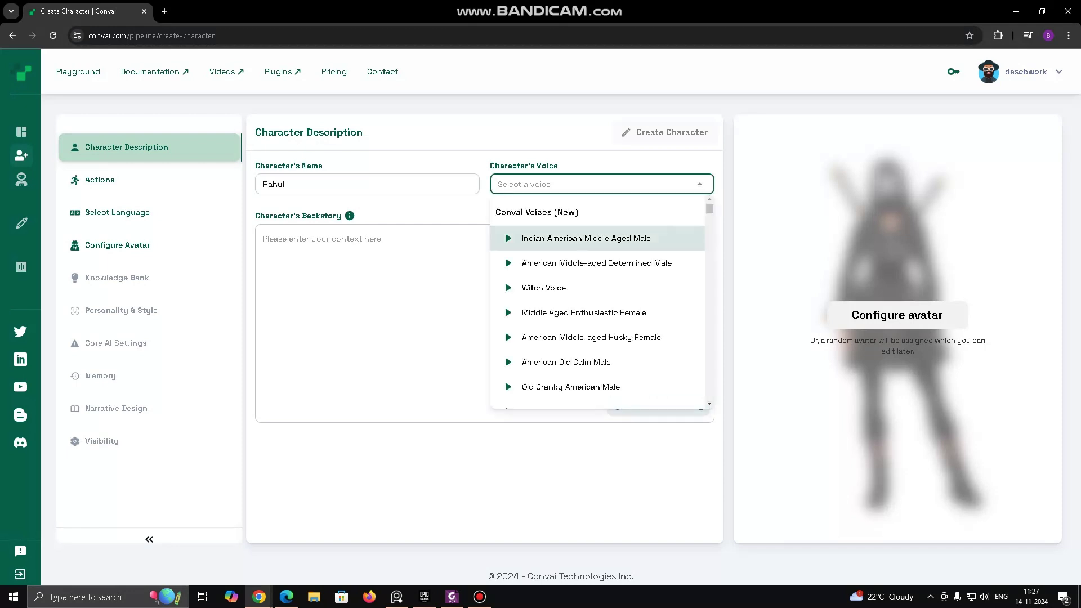
pyautogui.press('Return')
# Fill in the backstory with the prepared profile of a Mechanical Engineer / 3D Design Specialist / Unreal Engine Developer
pyautogui.click(264, 239)
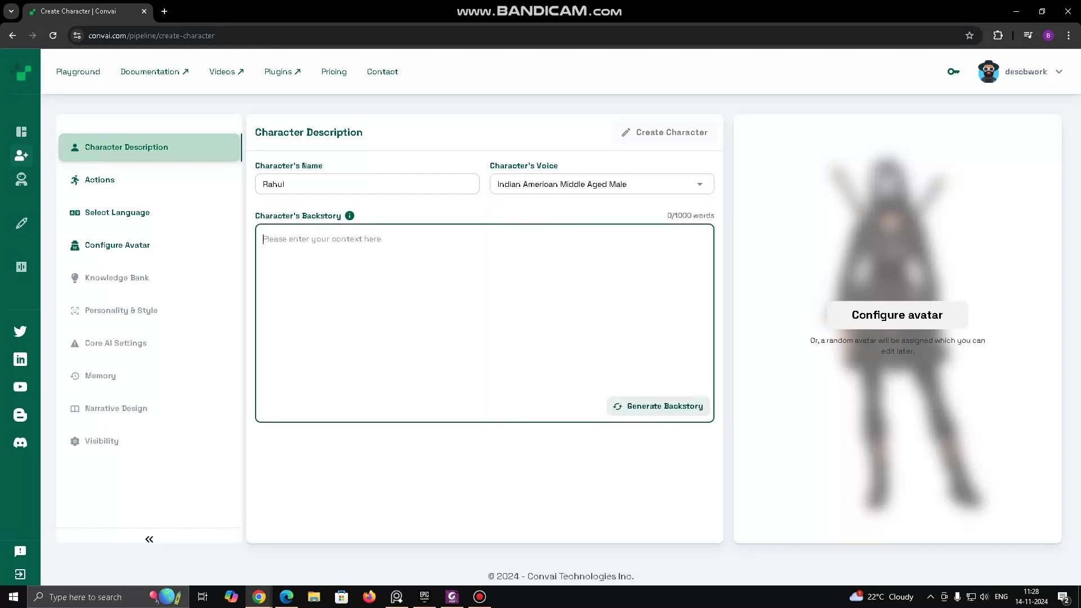
pyautogui.write('A mechani')
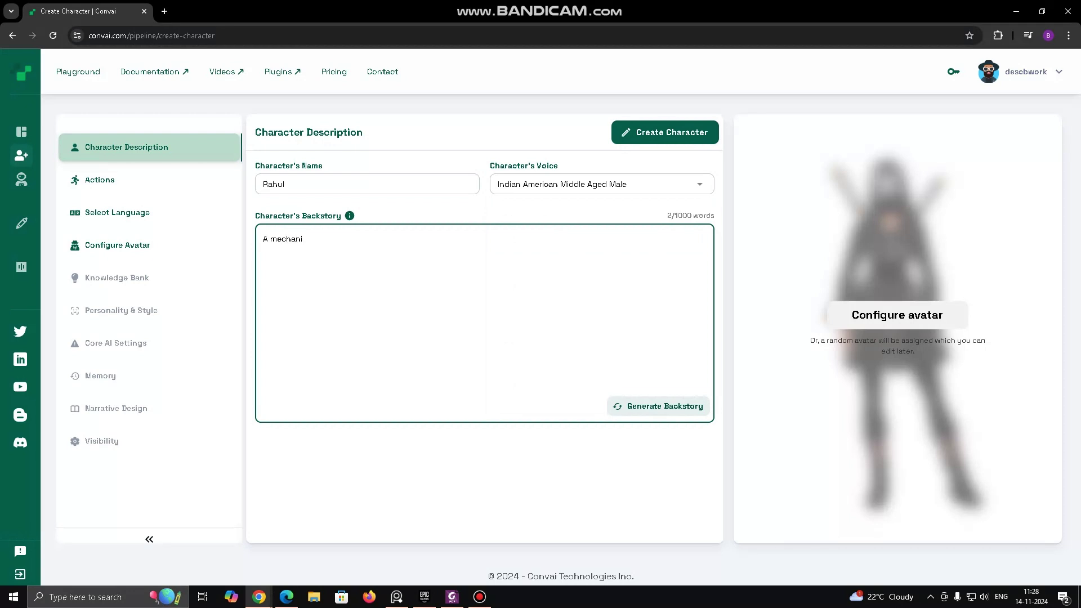
pyautogui.hotkey('alt', 'Tab')
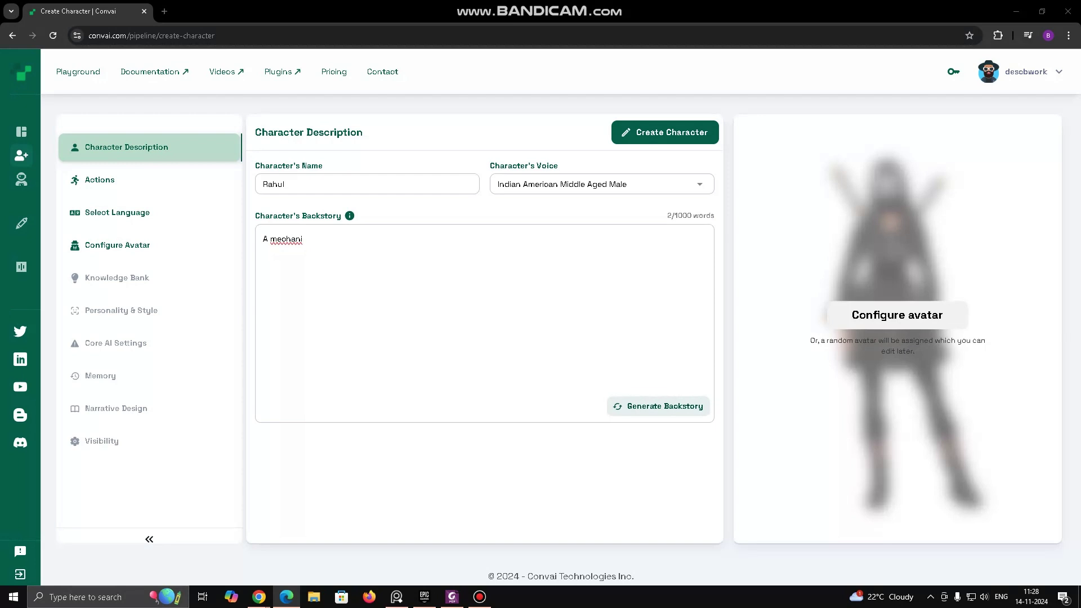
pyautogui.hotkey('ctrl', 'a')
pyautogui.hotkey('ctrl', 'v')
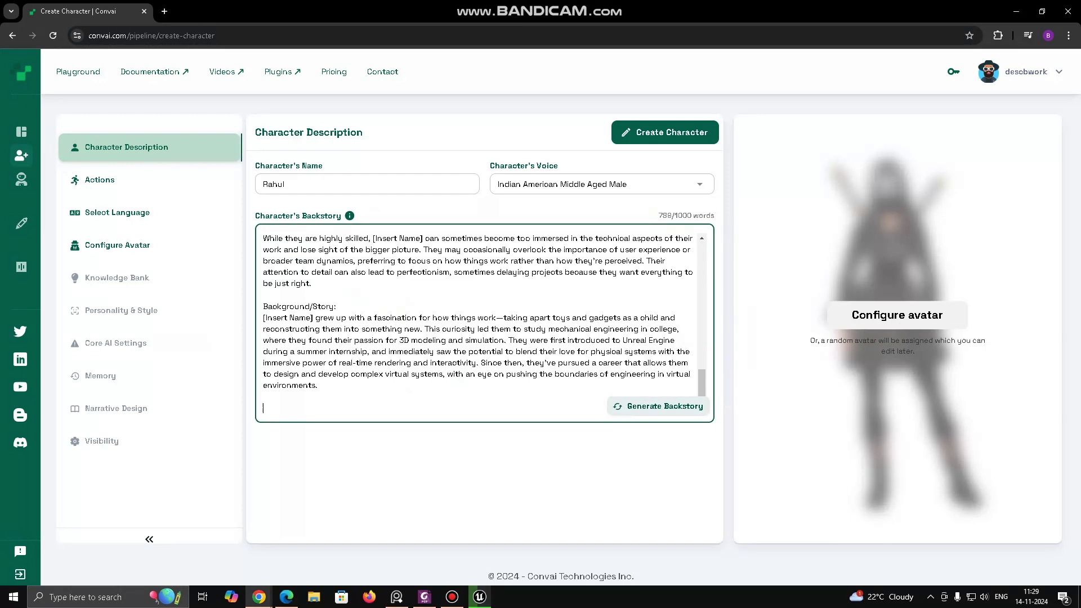
pyautogui.scroll(15, 478, 321)
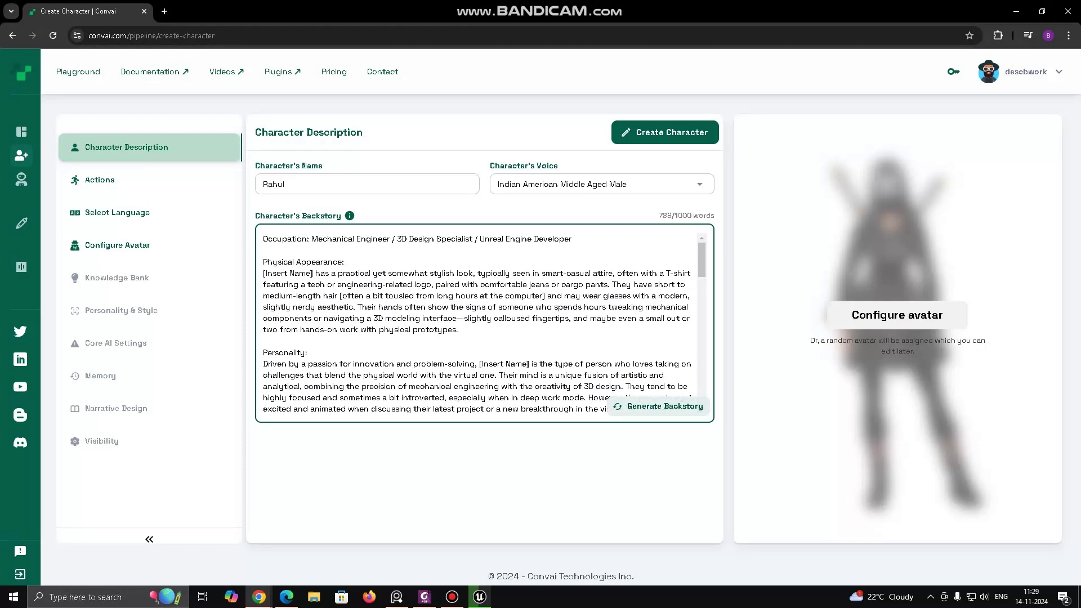
# Extend the pasted backstory with Generate Backstory and accept the generated text
pyautogui.click(658, 407)
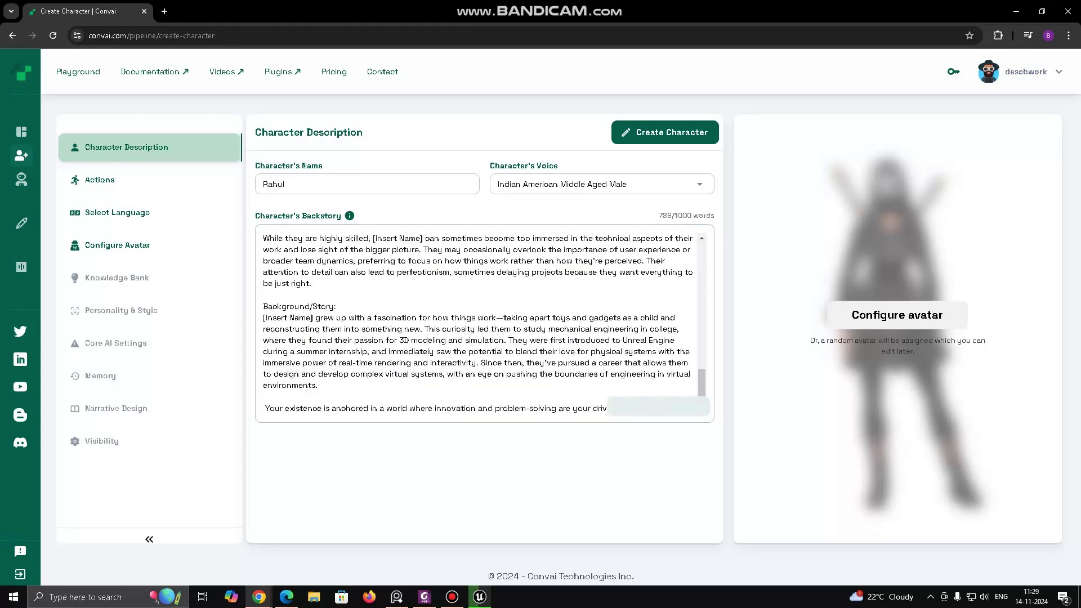
pyautogui.scroll(13, 478, 323)
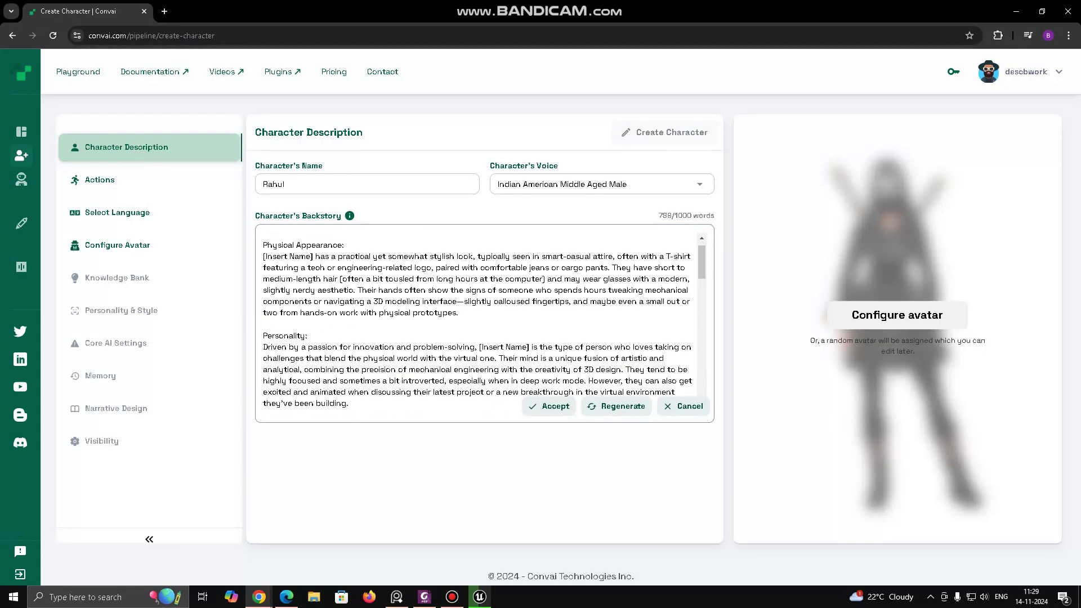
pyautogui.click(551, 406)
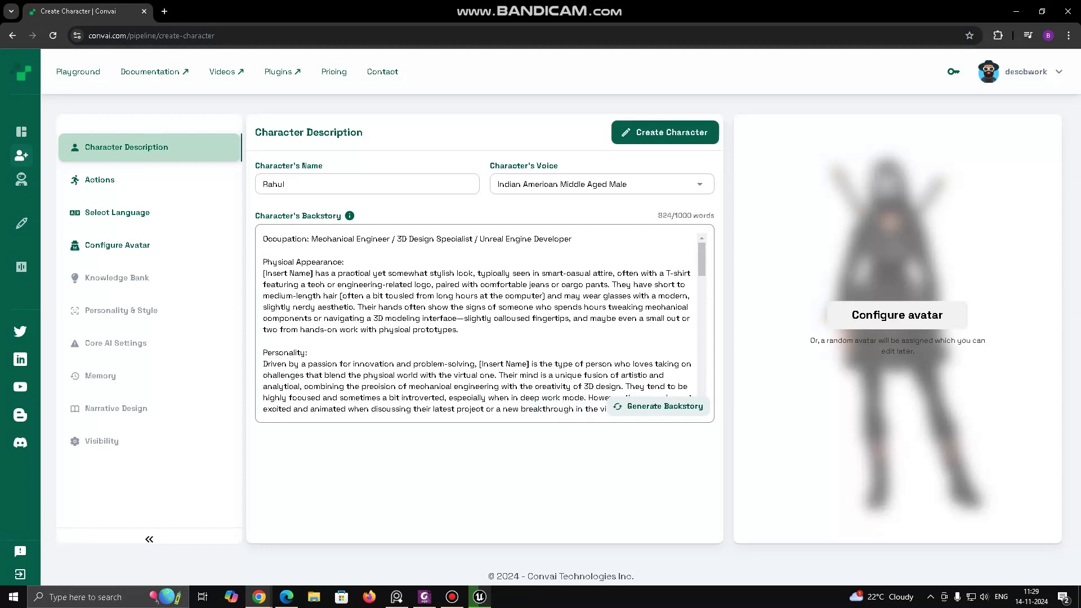
# Open the avatar configuration and examine the available outfits, facial features, hairstyles, face makeup and glasses
pyautogui.click(896, 315)
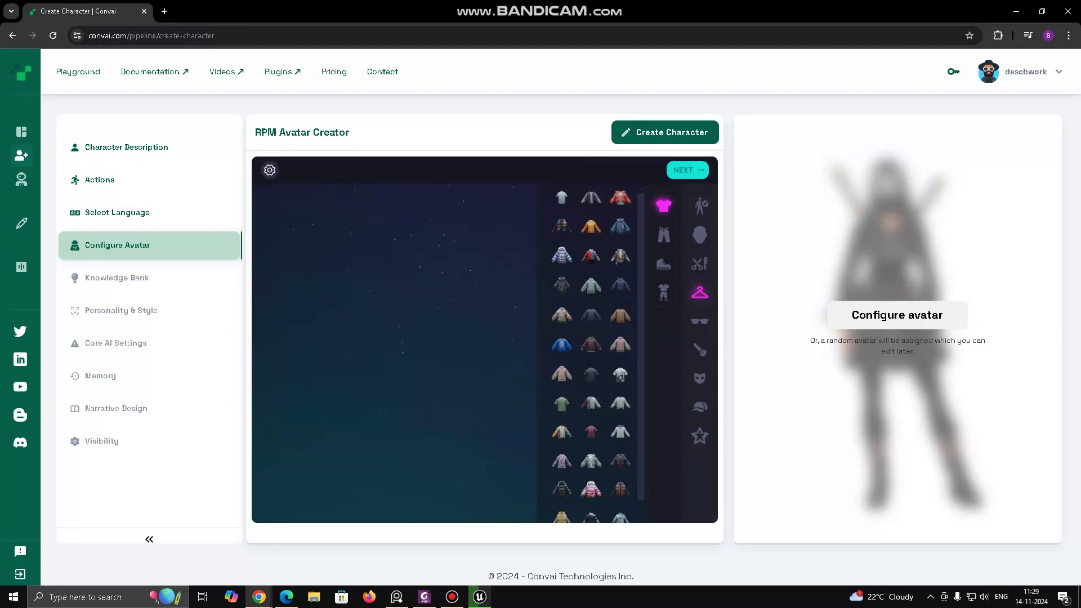
pyautogui.click(663, 292)
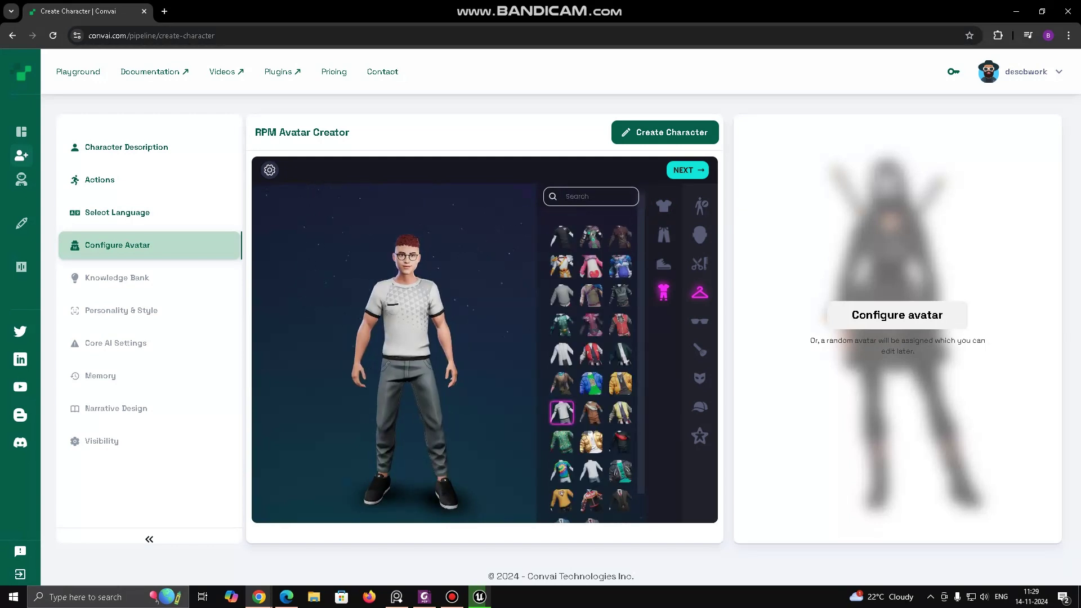
pyautogui.scroll(-1, 591, 360)
pyautogui.click(700, 235)
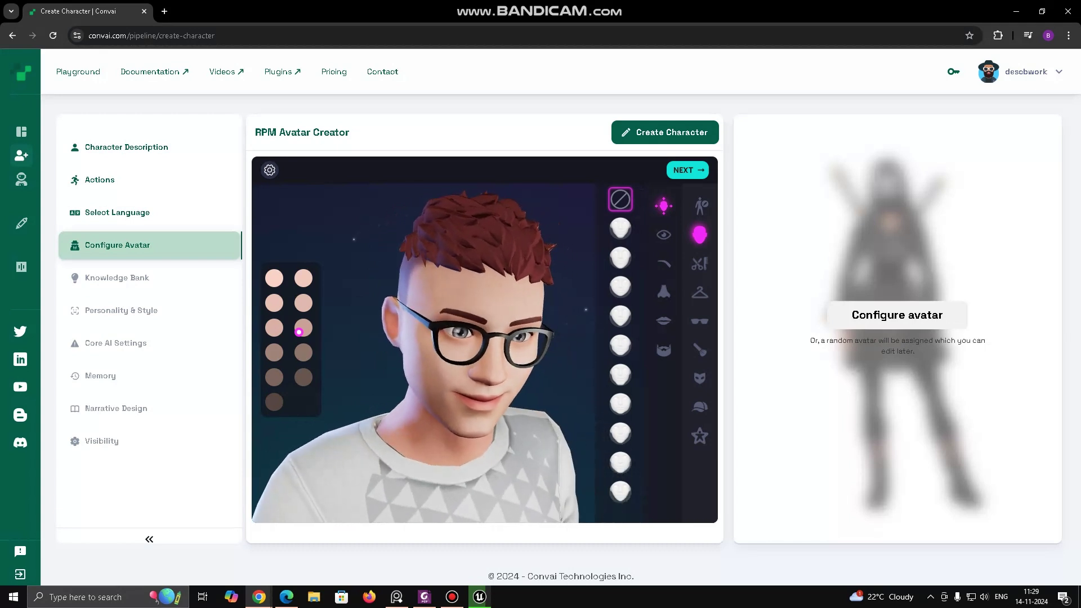
pyautogui.click(699, 263)
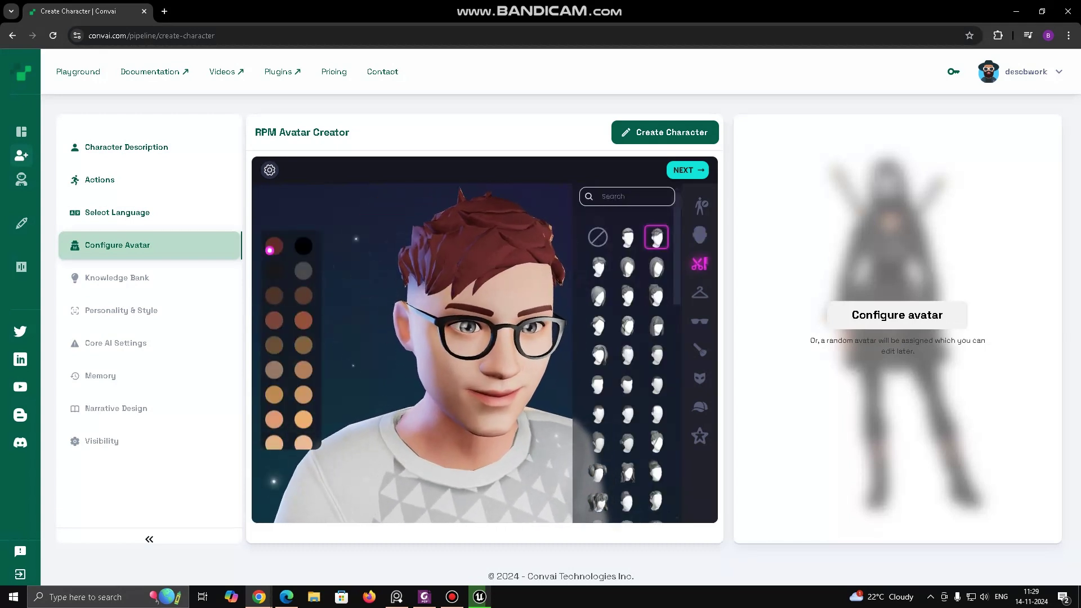
pyautogui.scroll(-3, 628, 361)
pyautogui.click(700, 235)
pyautogui.click(663, 235)
pyautogui.click(664, 263)
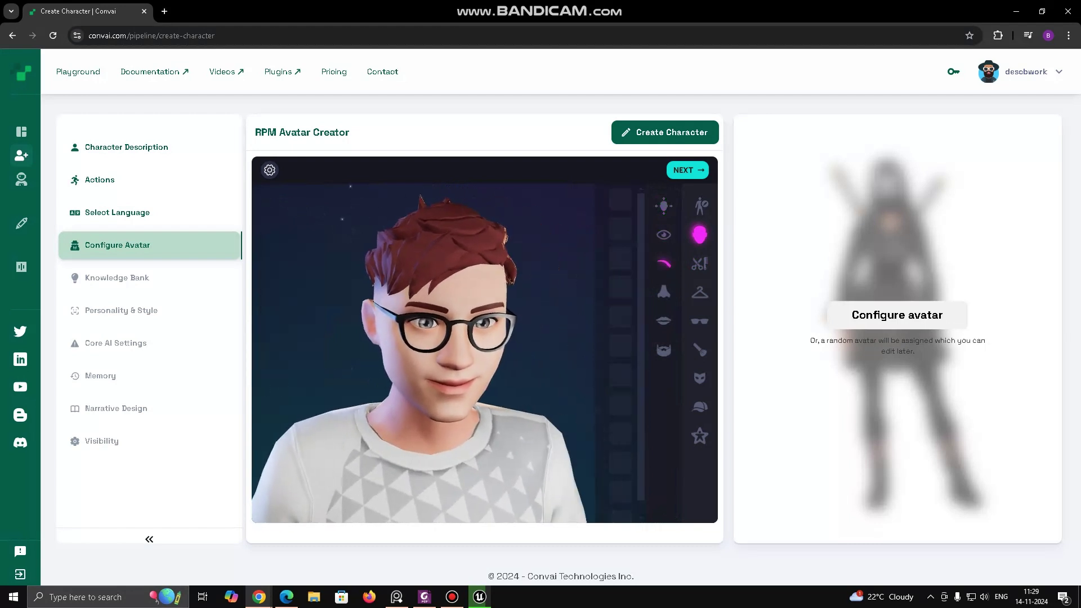
pyautogui.click(664, 206)
pyautogui.click(700, 350)
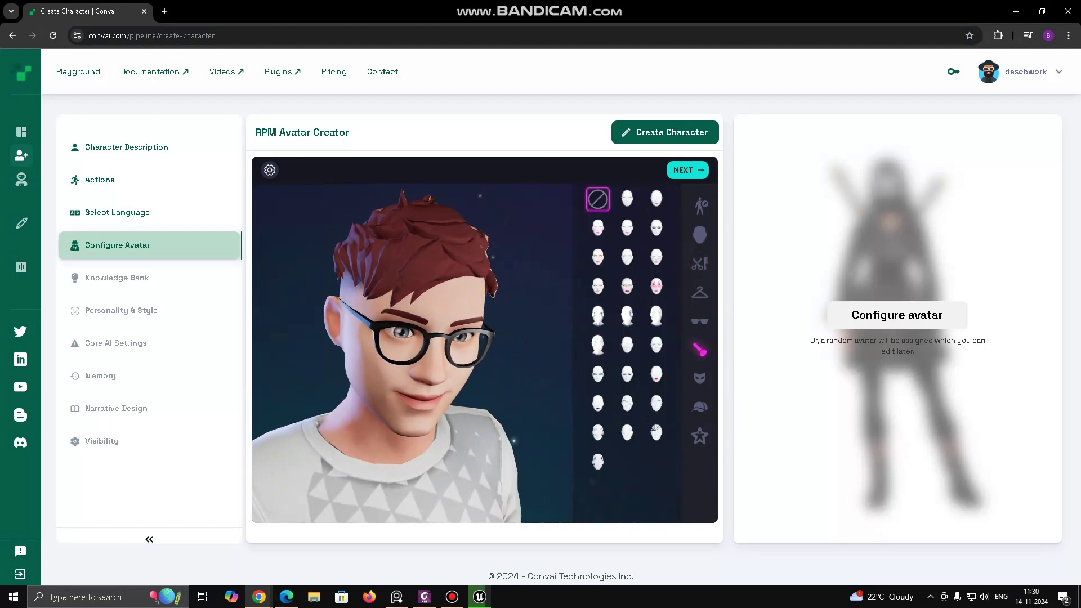
pyautogui.click(699, 321)
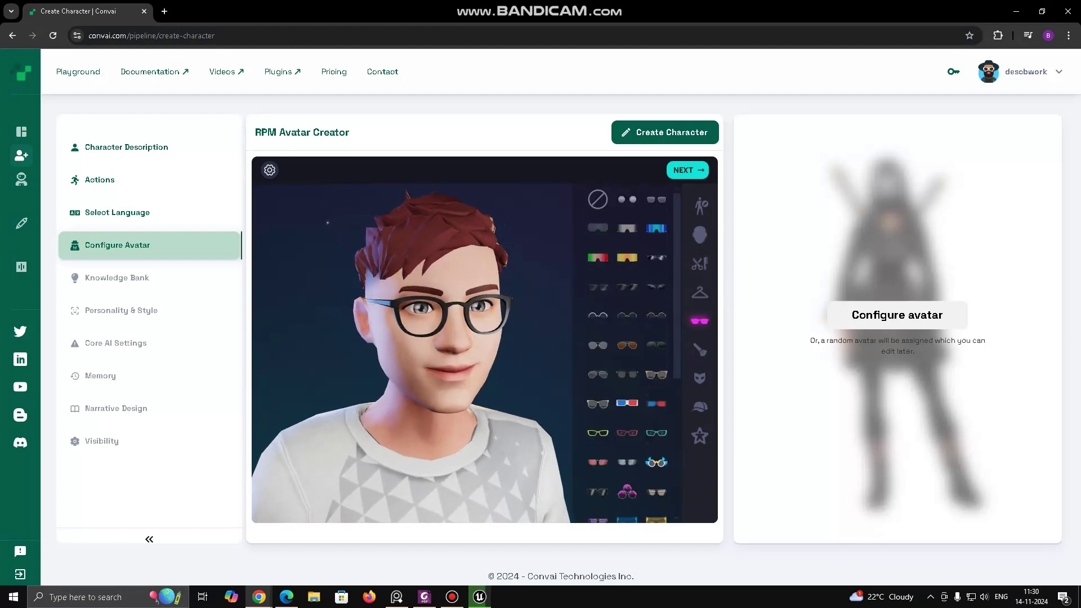
pyautogui.click(699, 292)
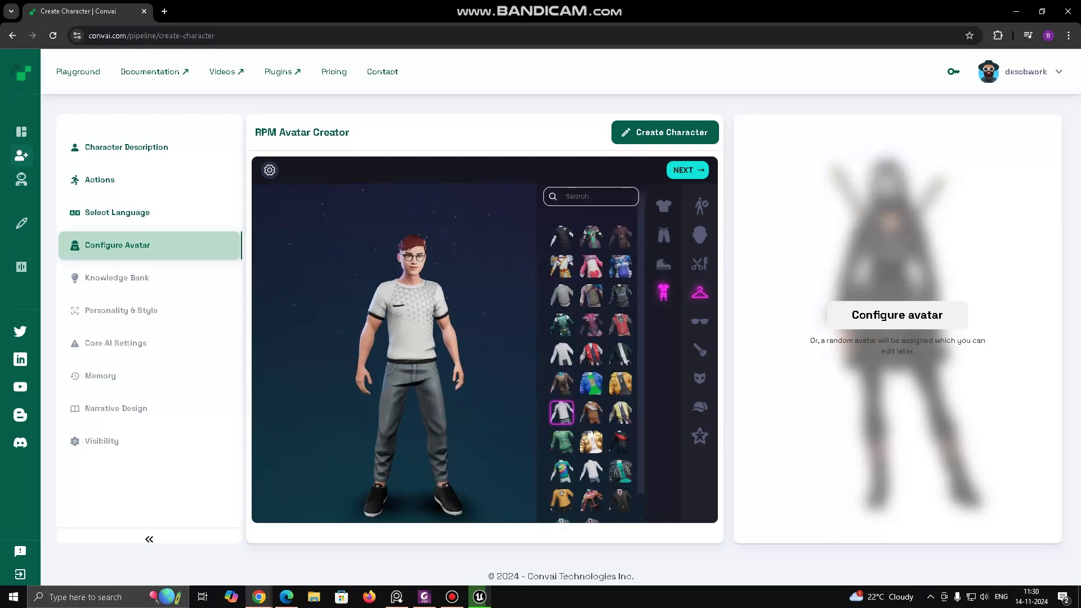
# Try the darkest skin tone on the avatar and return to the original tone
pyautogui.click(699, 235)
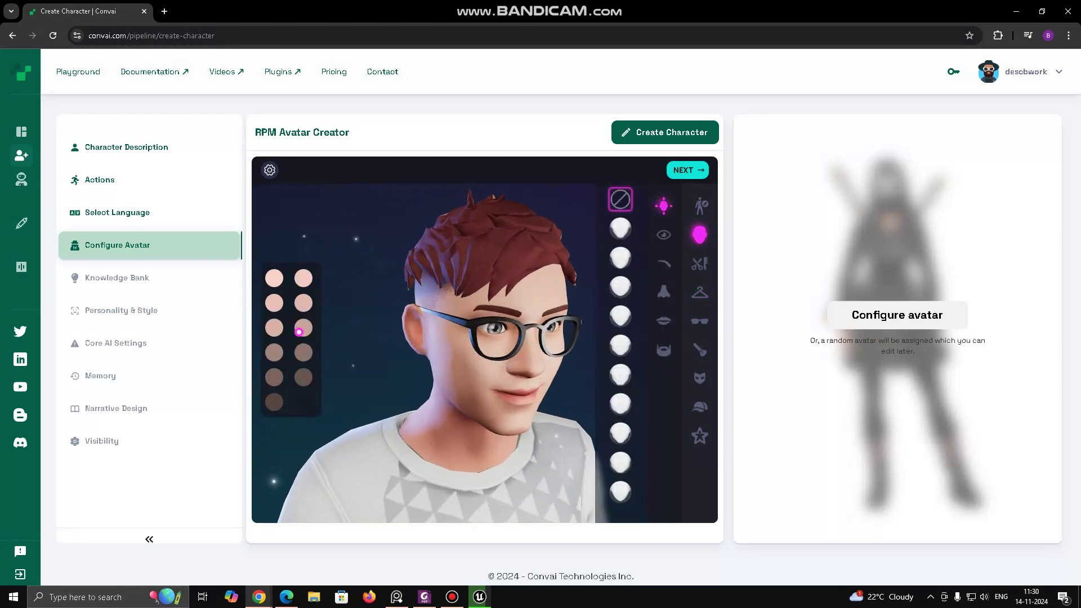
pyautogui.click(270, 406)
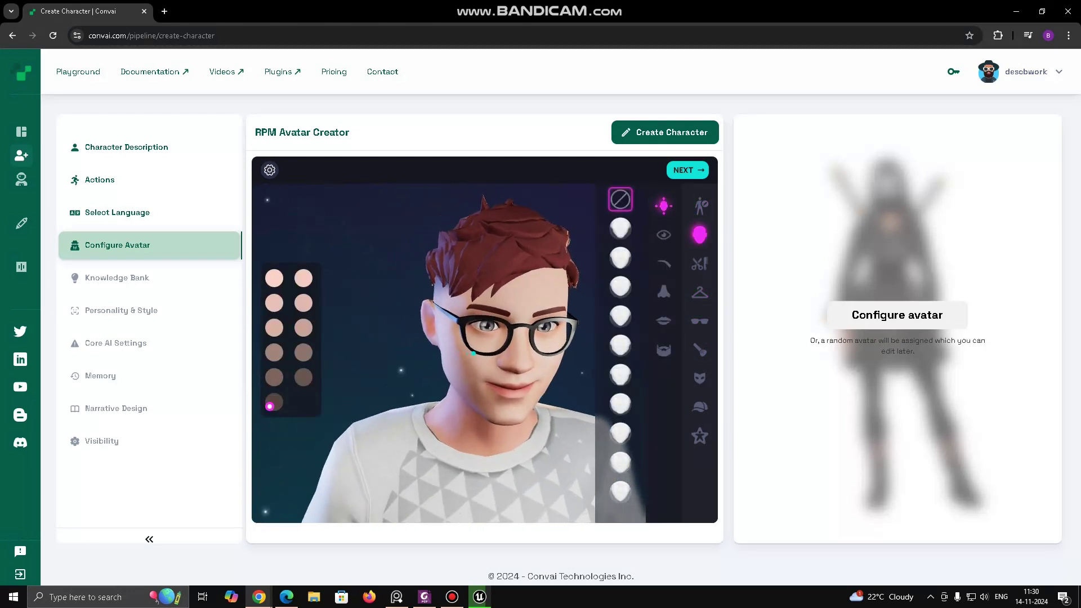
pyautogui.click(299, 332)
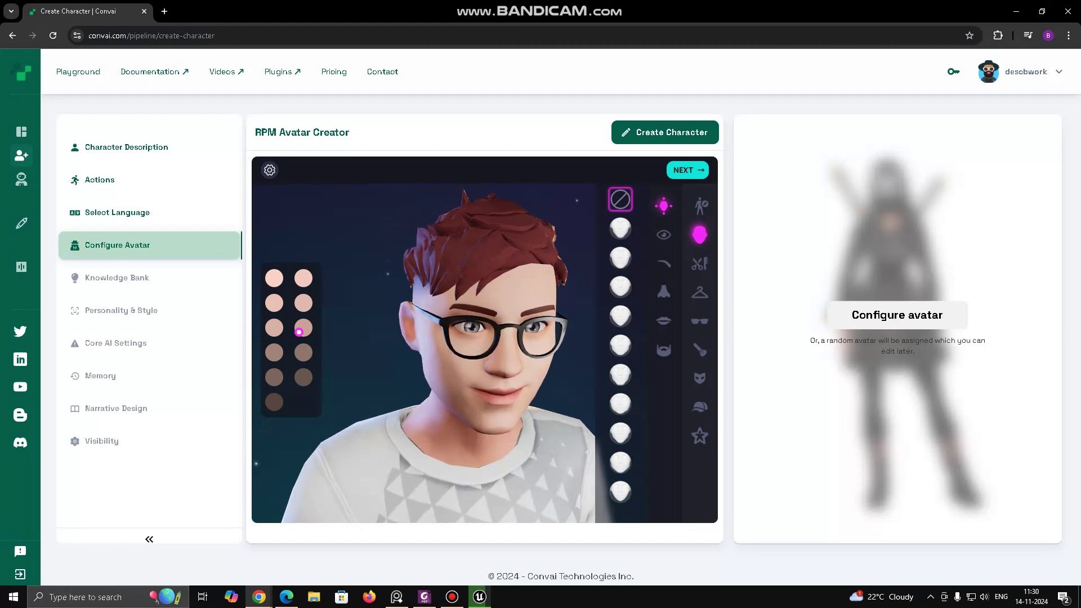
# Try black and dark grey for the avatar's hair, choose dark brown, and create the character
pyautogui.click(699, 263)
pyautogui.click(303, 246)
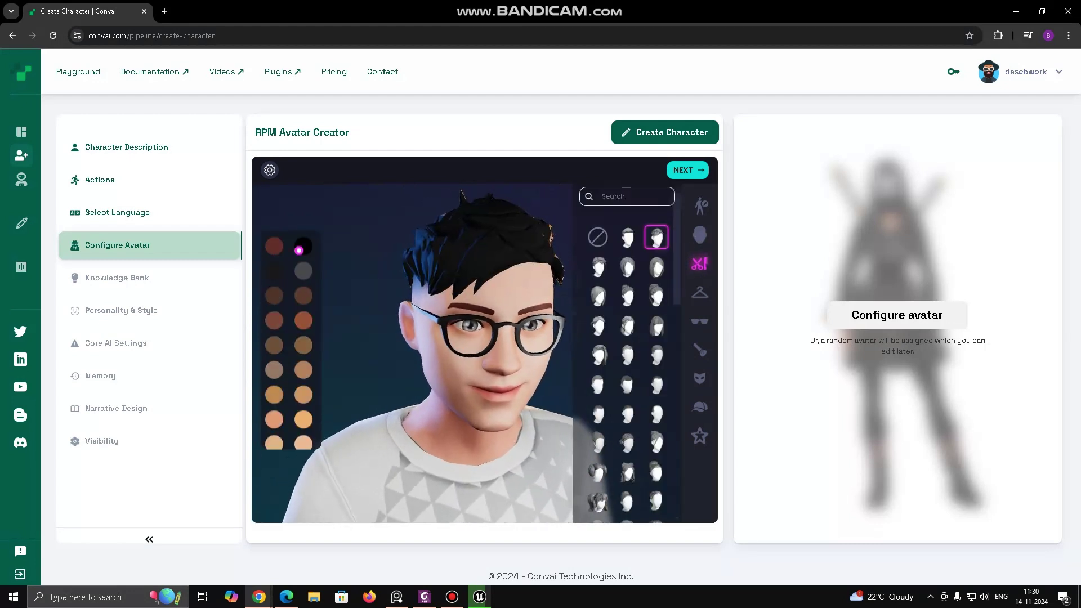
pyautogui.click(303, 271)
pyautogui.click(303, 296)
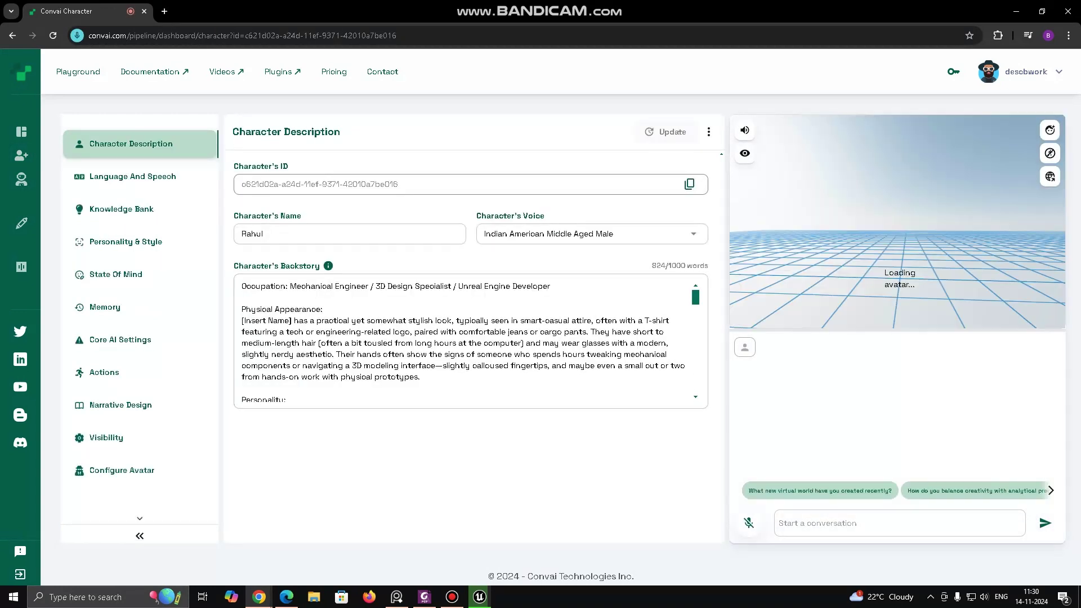
# Paste the prepared text on mechanical engineering, 3D modeling and Unreal Engine skills as plain-text knowledge in the character's Knowledge Bank
pyautogui.click(107, 307)
pyautogui.click(119, 207)
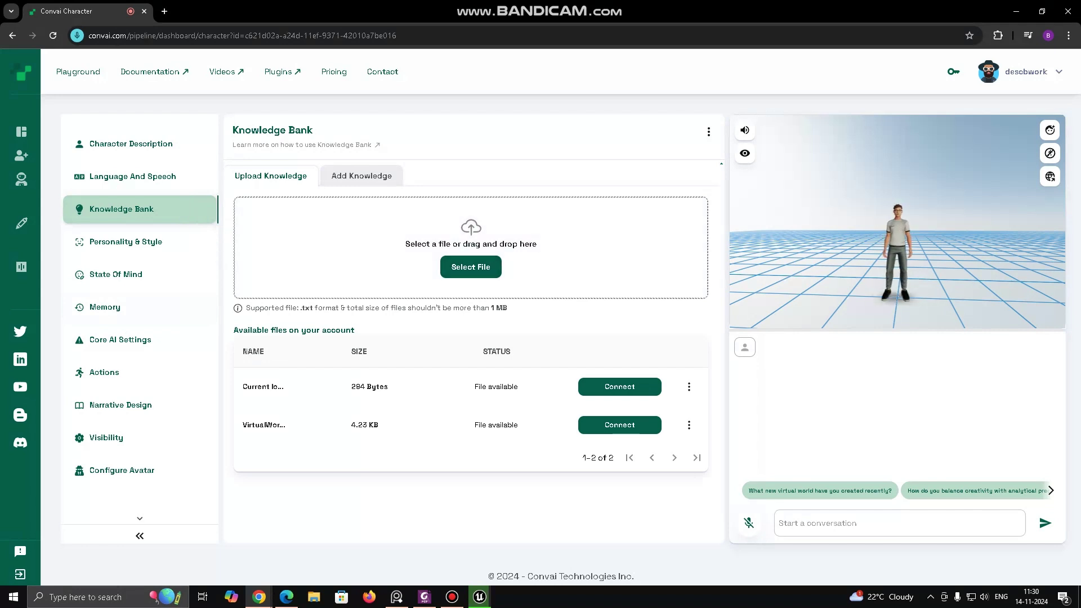
pyautogui.click(361, 176)
pyautogui.click(287, 597)
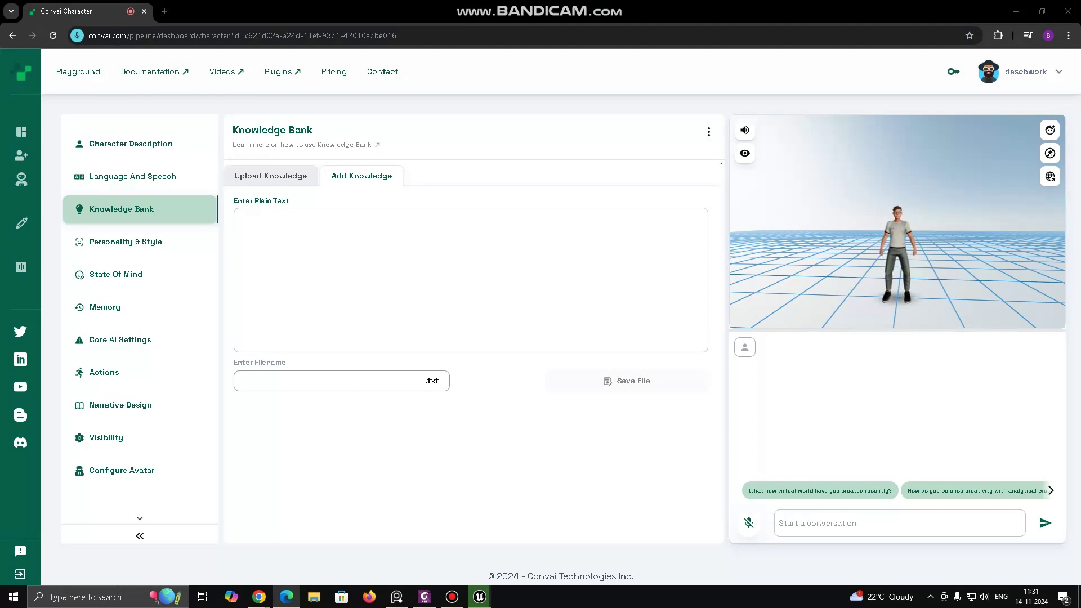
pyautogui.click(394, 281)
pyautogui.hotkey('ctrl', 'v')
pyautogui.scroll(2, 394, 282)
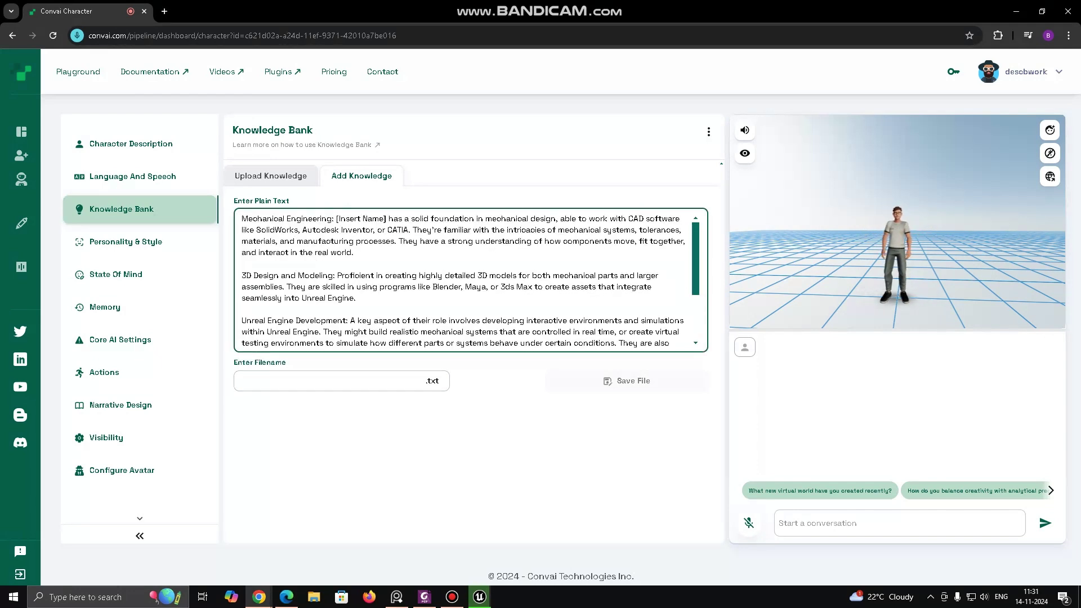
pyautogui.click(243, 264)
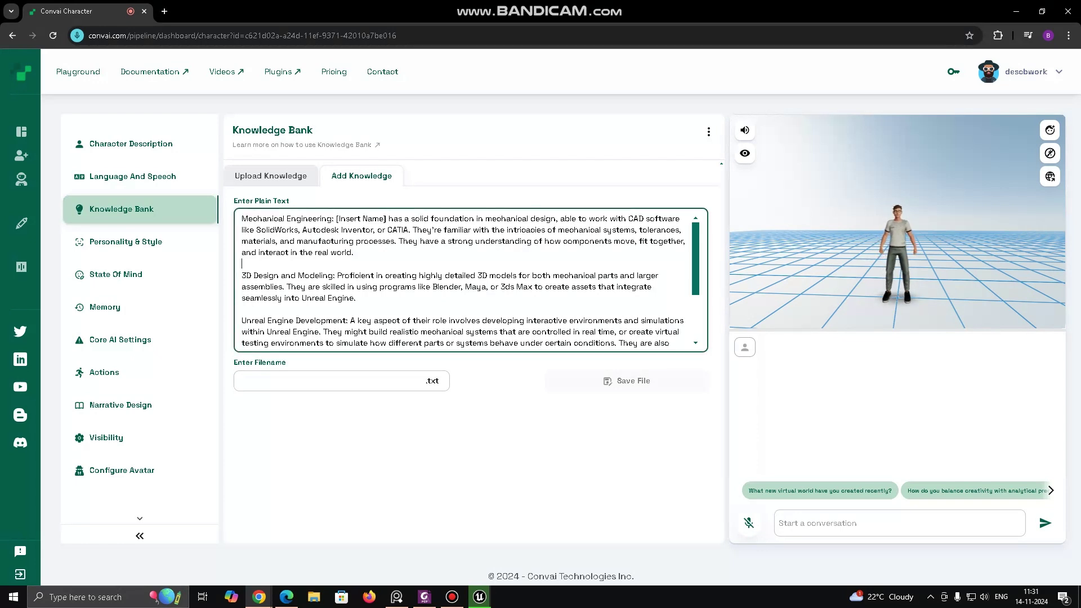
pyautogui.scroll(-2, 471, 280)
# Name the knowledge text file demomech, save it, and check the available knowledge files
pyautogui.click(332, 381)
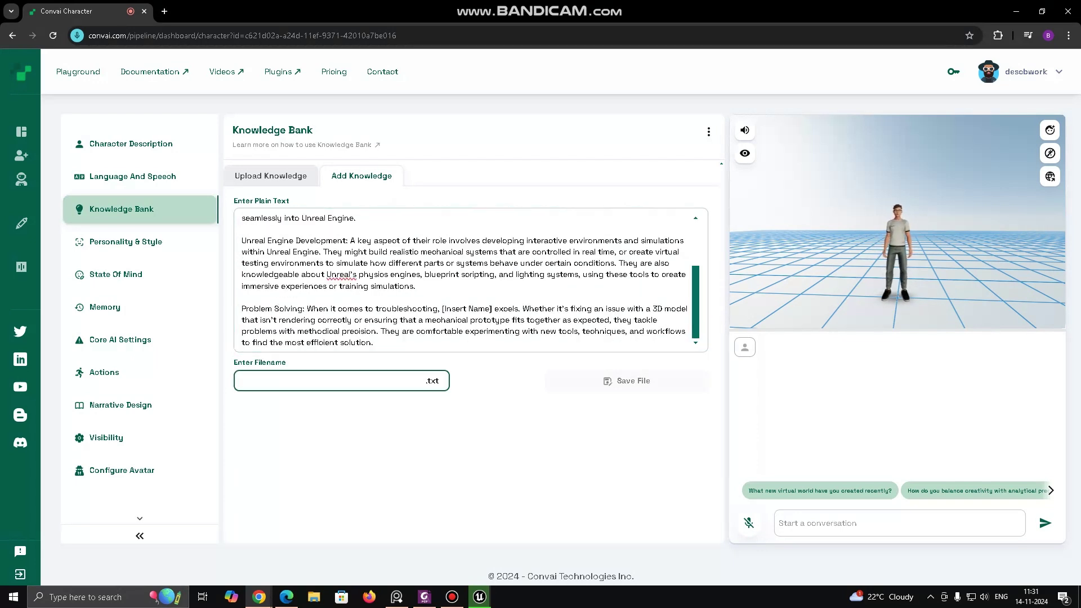
pyautogui.write('demomech')
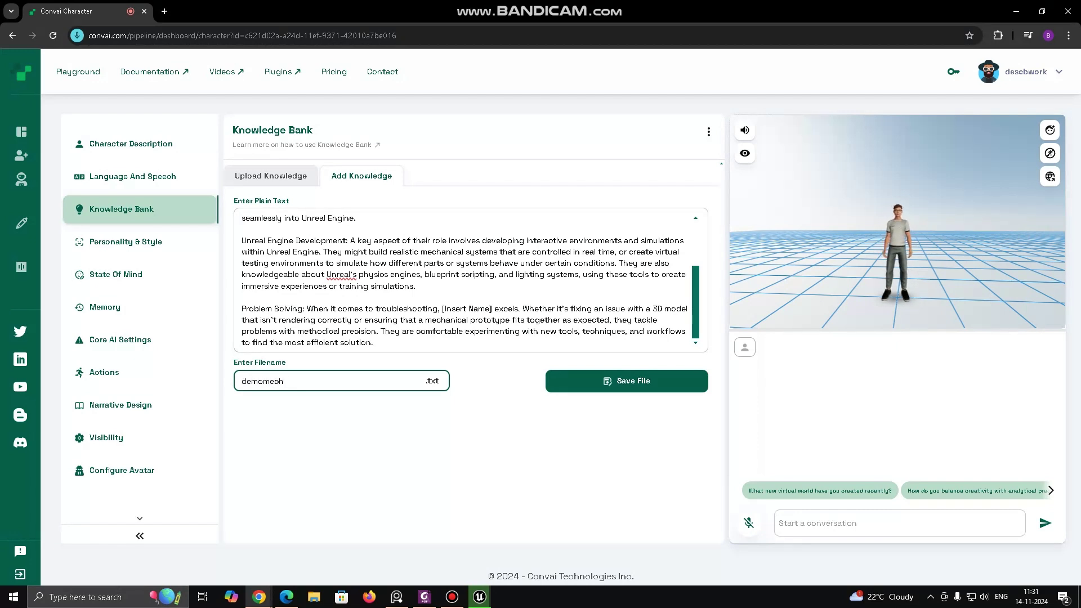
pyautogui.press('Return')
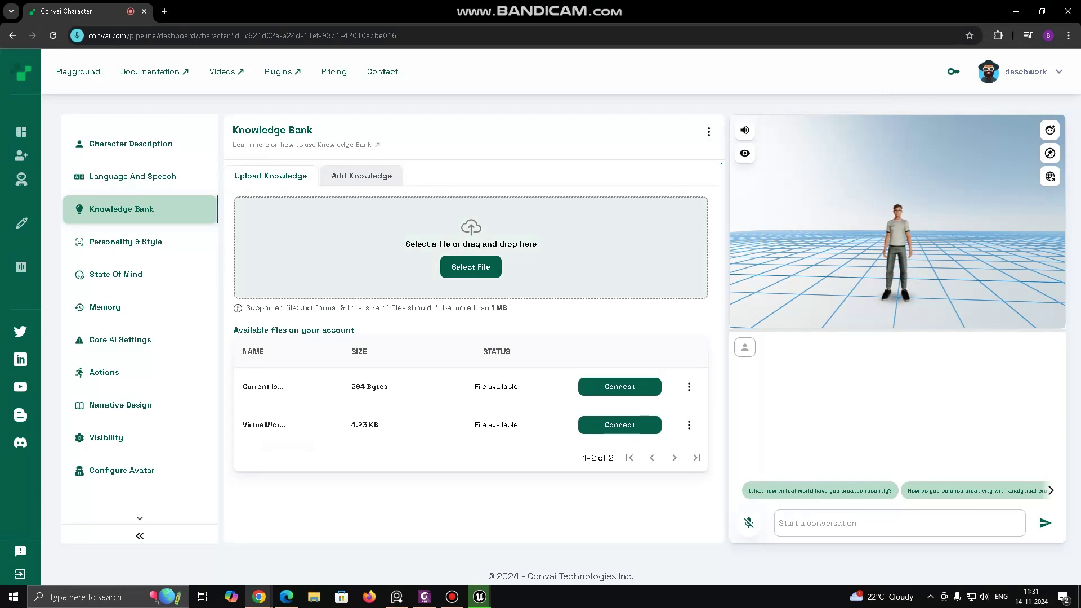
pyautogui.click(360, 177)
pyautogui.click(295, 176)
# Set the speaking style preset to Sci-Fi Geek in the character's Personality & Style settings
pyautogui.click(126, 242)
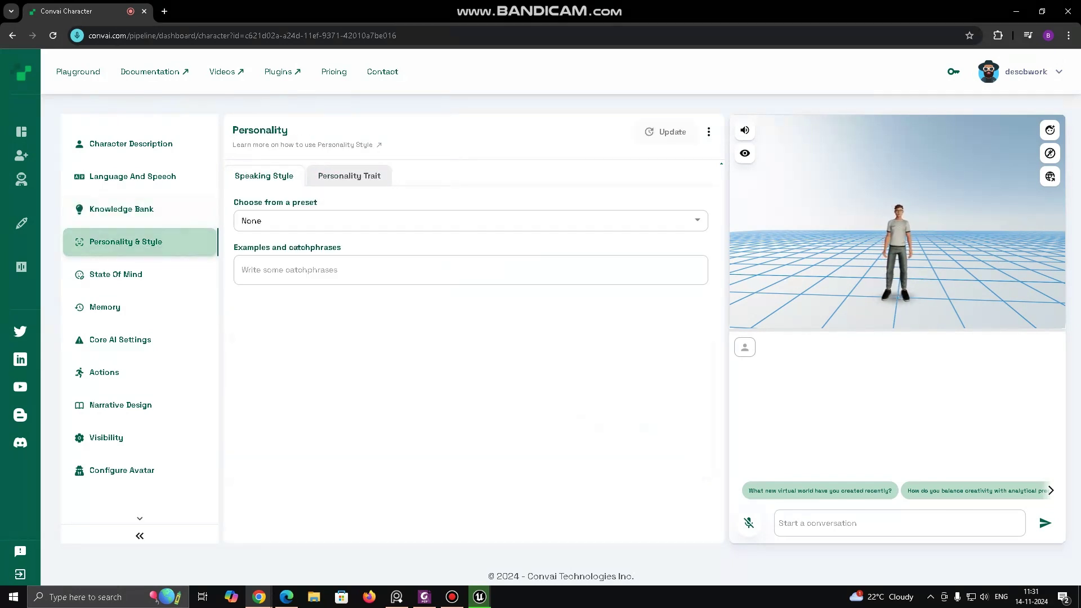
pyautogui.click(471, 221)
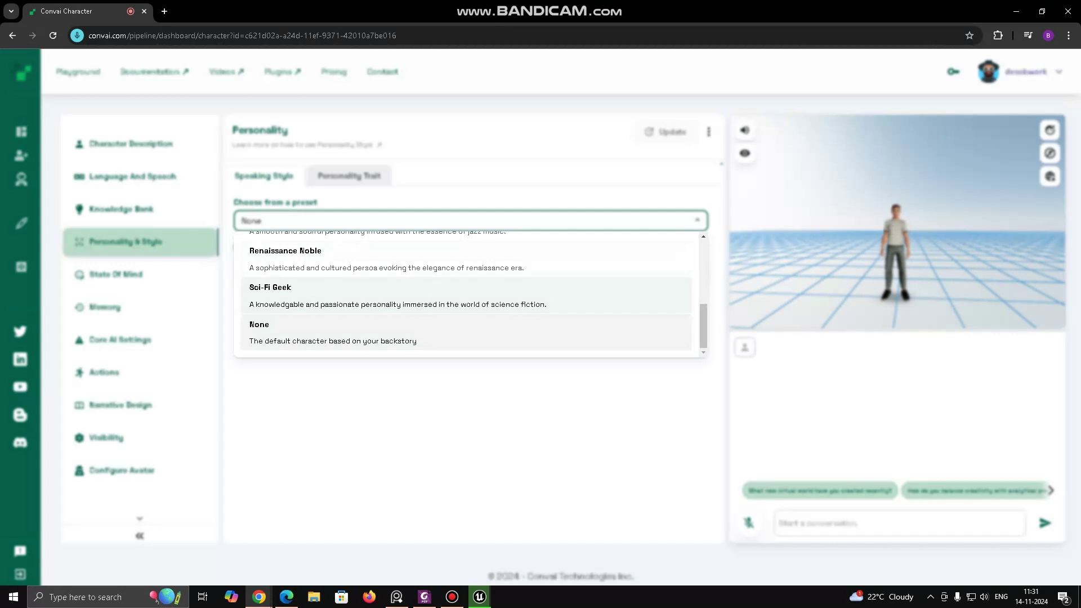
pyautogui.click(470, 295)
pyautogui.click(471, 270)
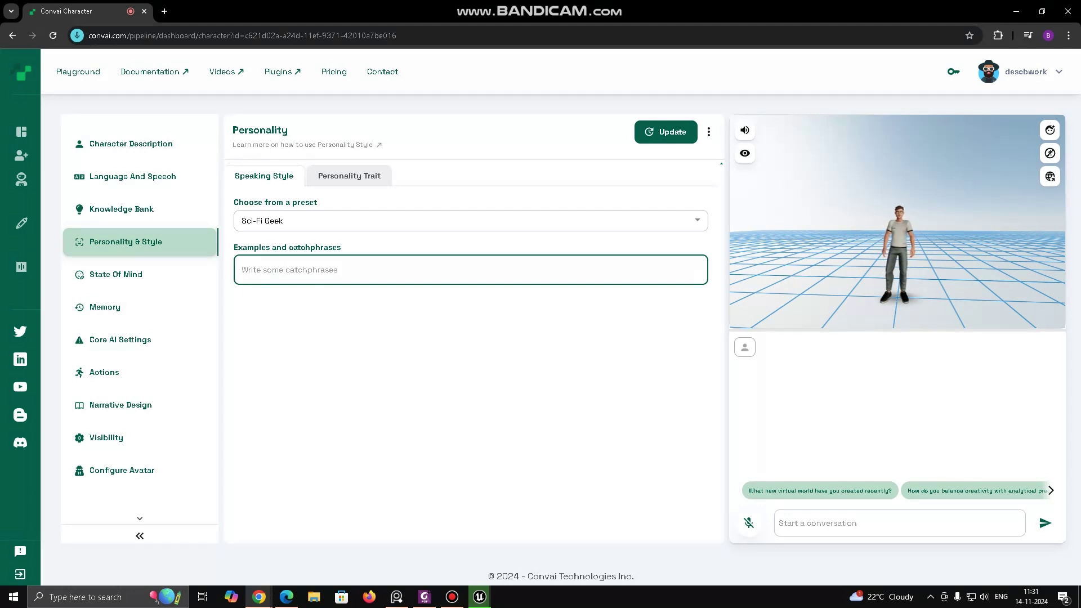
# Set the personality traits to Openness 3, Sensitivity 1 and Extraversion 3, and view the character's State Of Mind
pyautogui.click(349, 176)
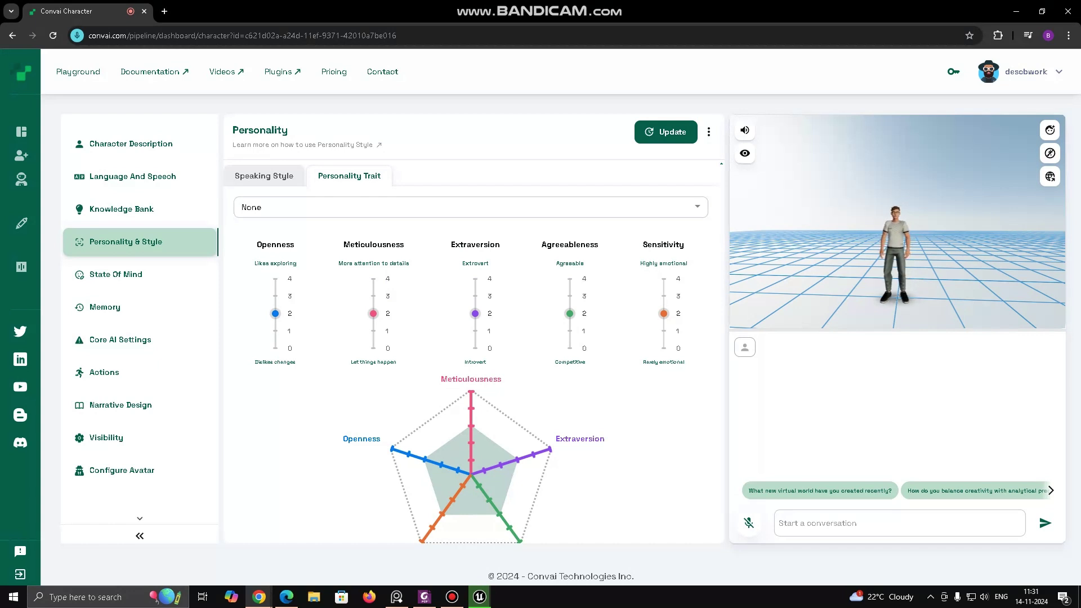
pyautogui.moveTo(276, 313); pyautogui.dragTo(275, 295)
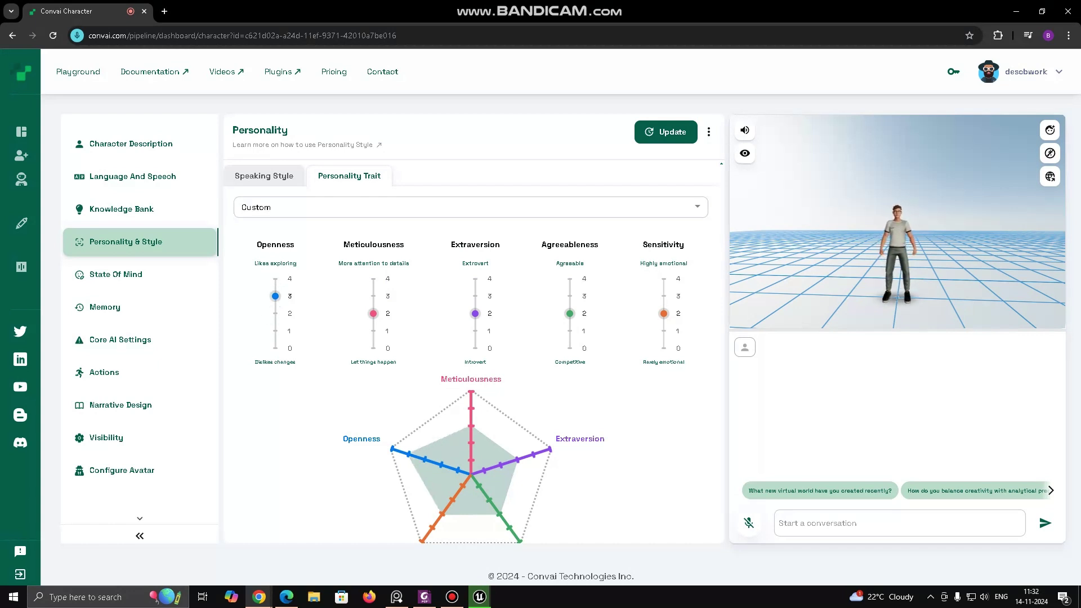
pyautogui.moveTo(664, 314); pyautogui.dragTo(663, 332)
pyautogui.moveTo(475, 313); pyautogui.dragTo(475, 295)
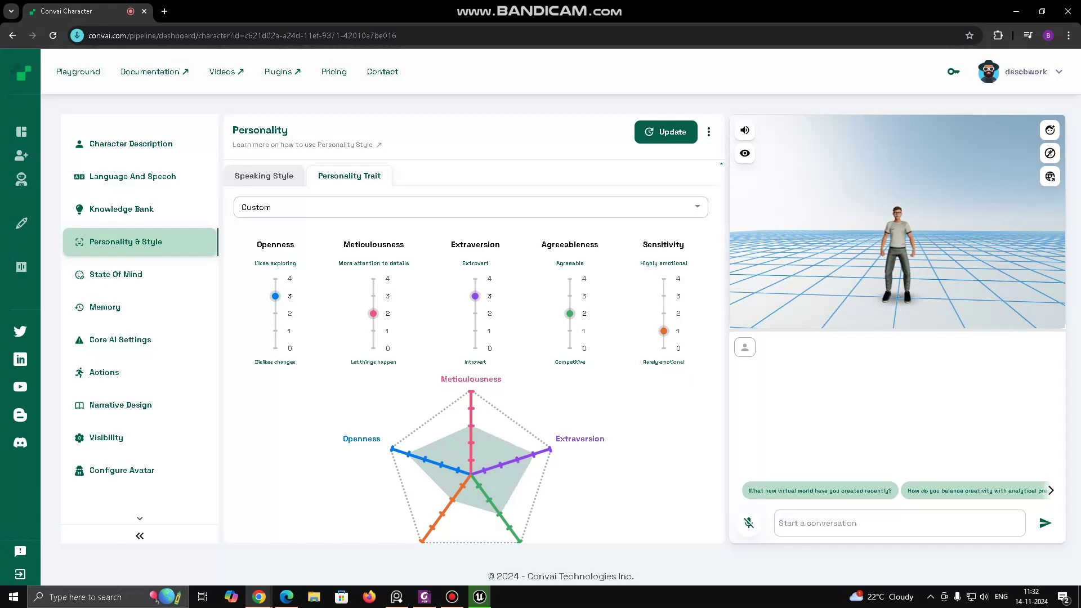
pyautogui.click(116, 274)
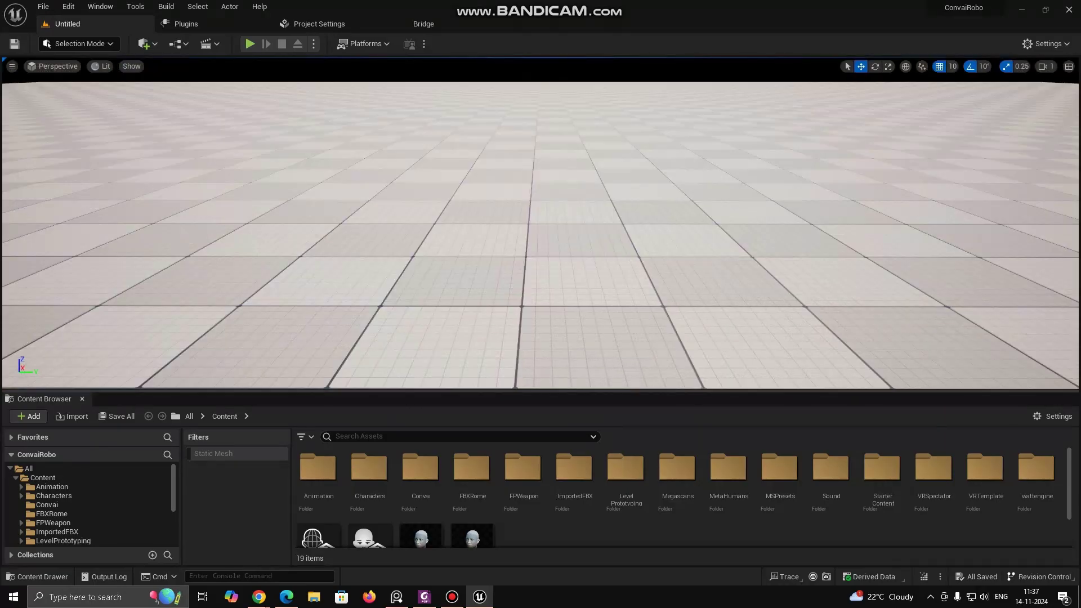
# In the Unreal Editor, enlarge the Content Browser and display the Details and Outliner panels beside the viewport
pyautogui.moveTo(540, 390); pyautogui.dragTo(540, 341)
pyautogui.moveTo(540, 271); pyautogui.dragTo(558, 233, button='right')
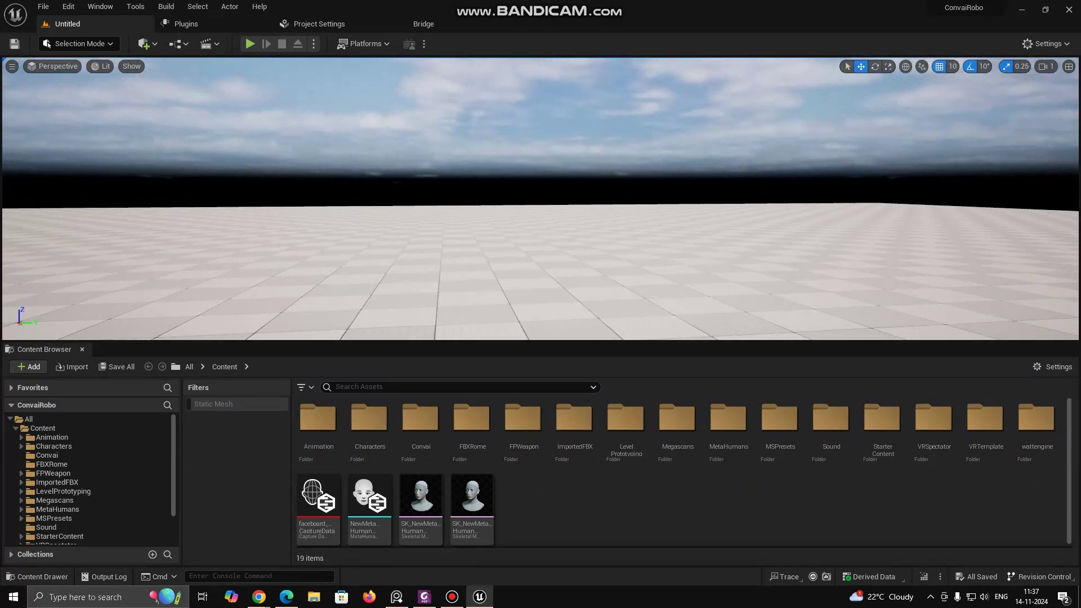
pyautogui.click(101, 7)
pyautogui.moveTo(131, 64)
pyautogui.click(282, 68)
pyautogui.click(100, 6)
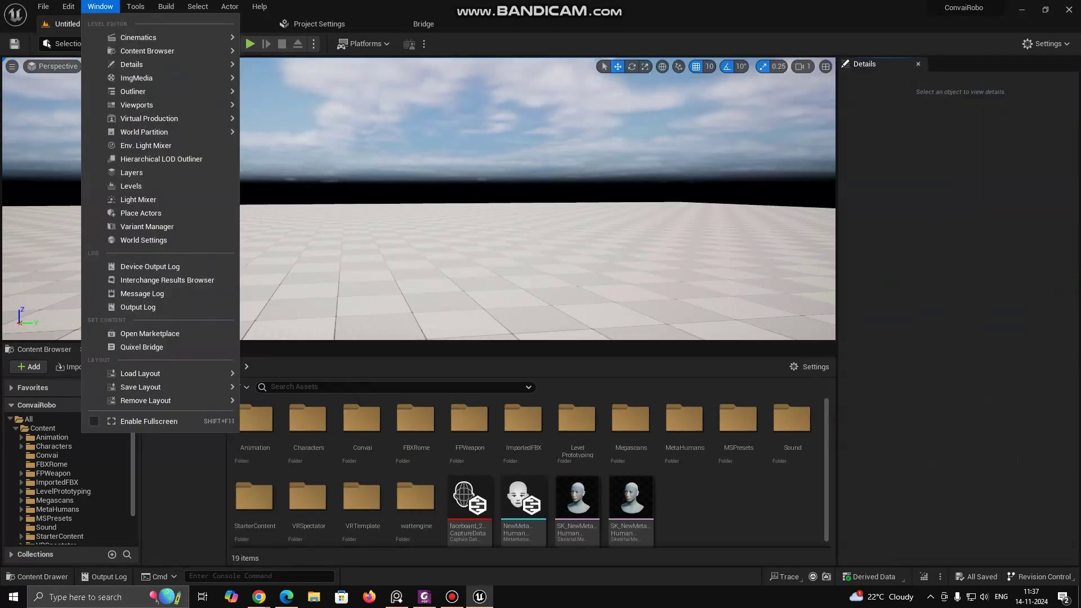
pyautogui.moveTo(133, 91)
pyautogui.click(281, 95)
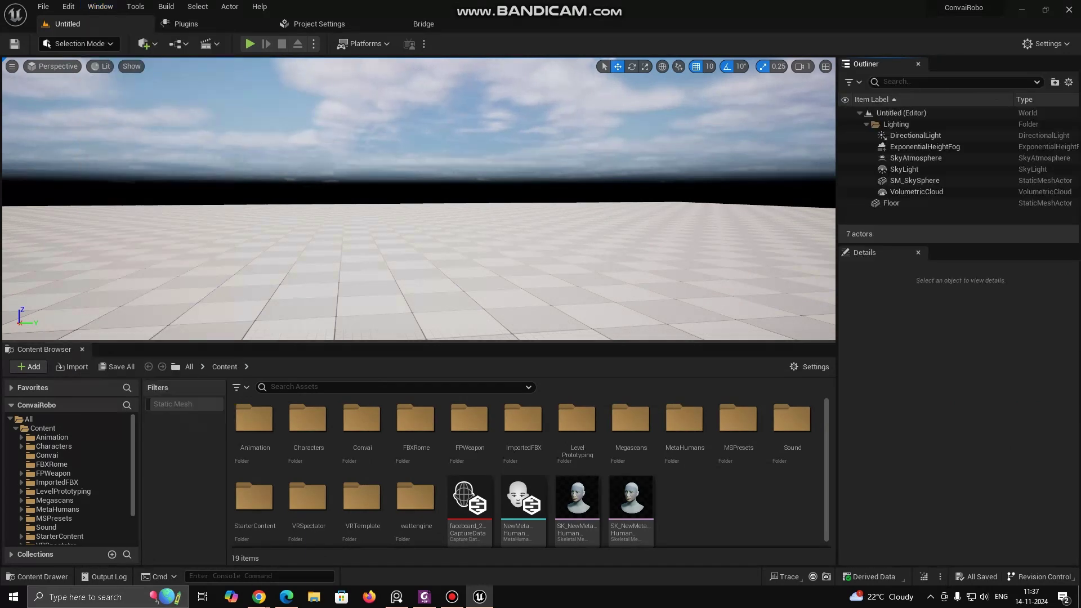
# Show the project's top-level content folders and look around the empty level
pyautogui.moveTo(416, 225); pyautogui.dragTo(422, 282, button='right')
pyautogui.click(29, 419)
pyautogui.moveTo(416, 242); pyautogui.dragTo(467, 192, button='right')
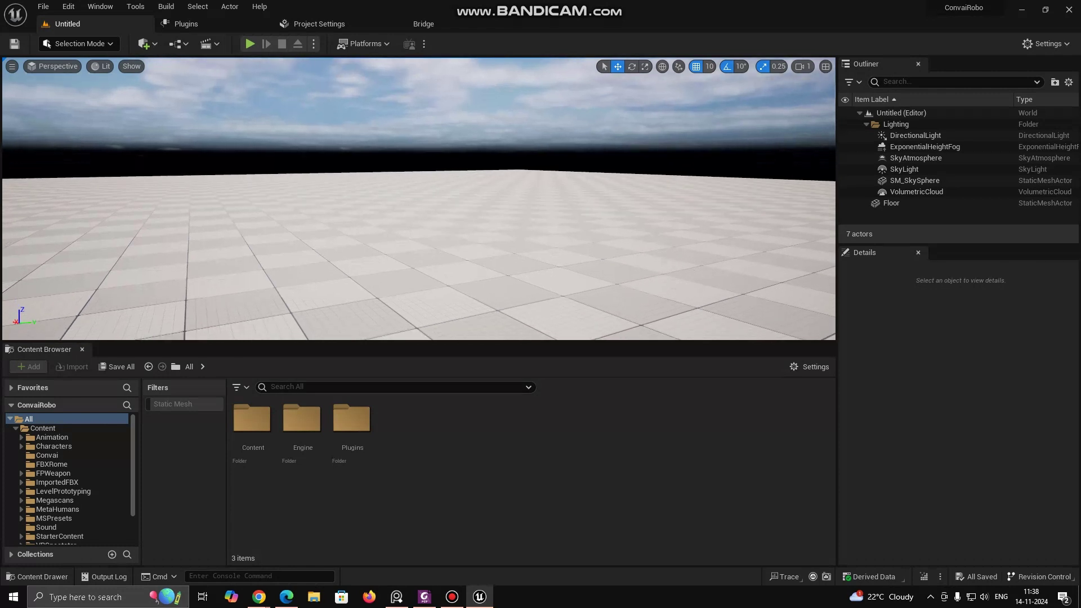
# Look up the Convai and Ready Player Me plugins, toggle Ready Player Me off and on again, and return to the level
pyautogui.click(248, 24)
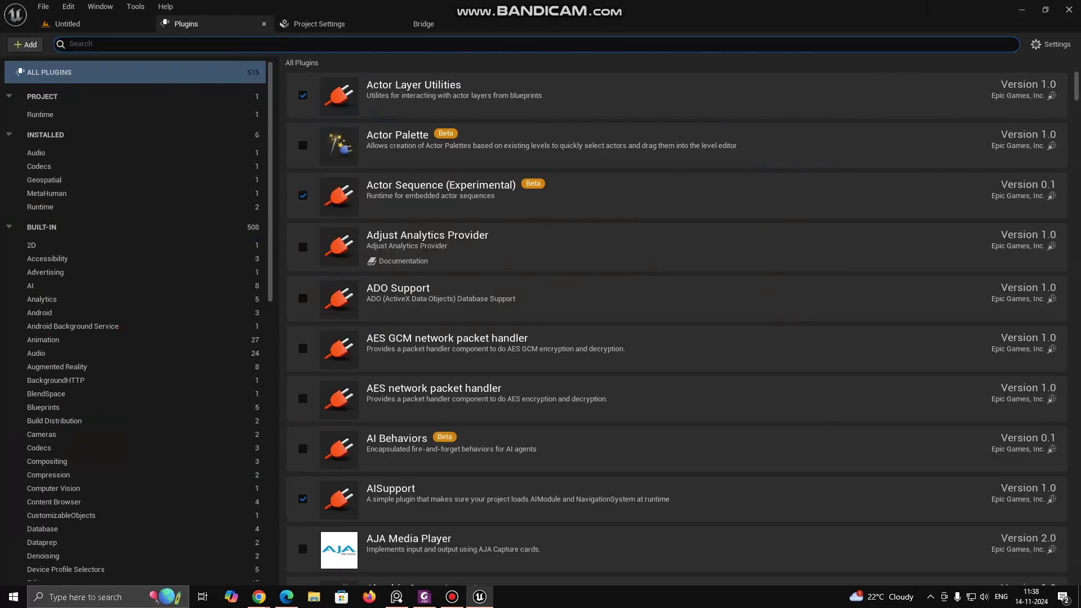
pyautogui.write('convai')
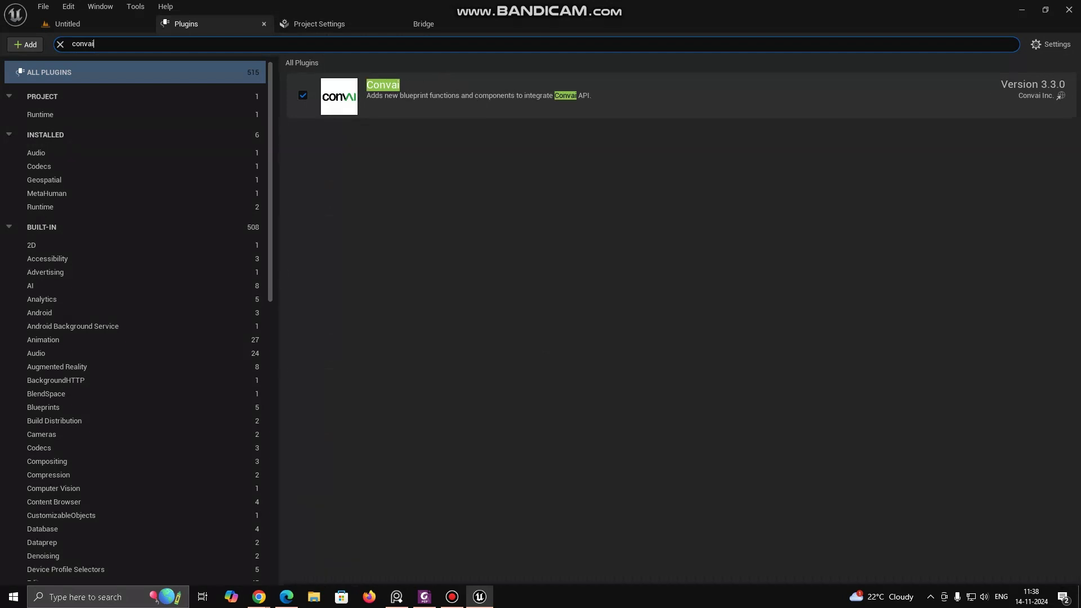
pyautogui.click(60, 44)
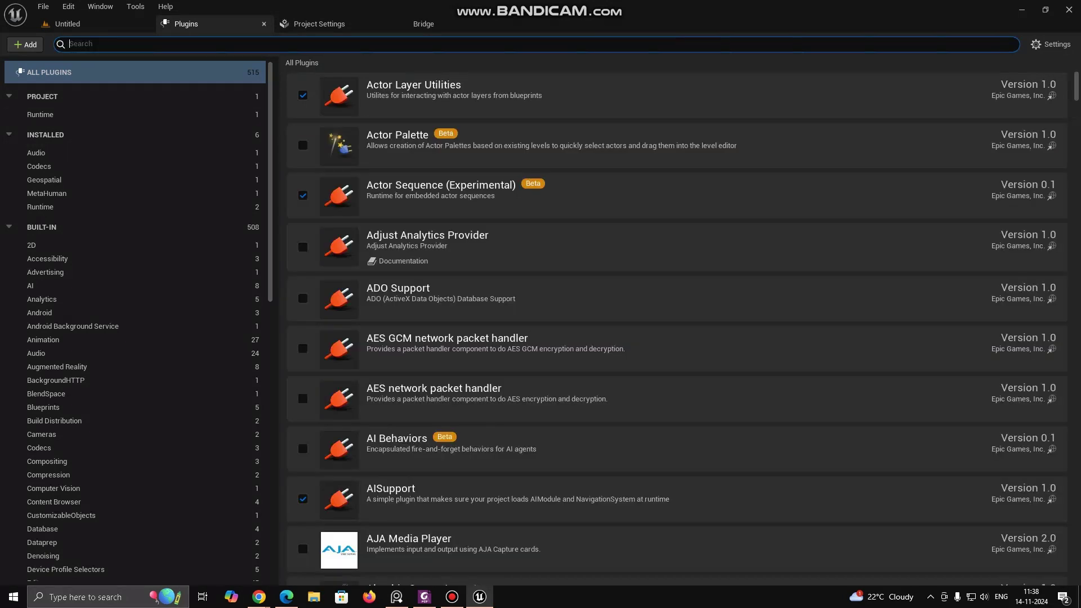
pyautogui.write('ready')
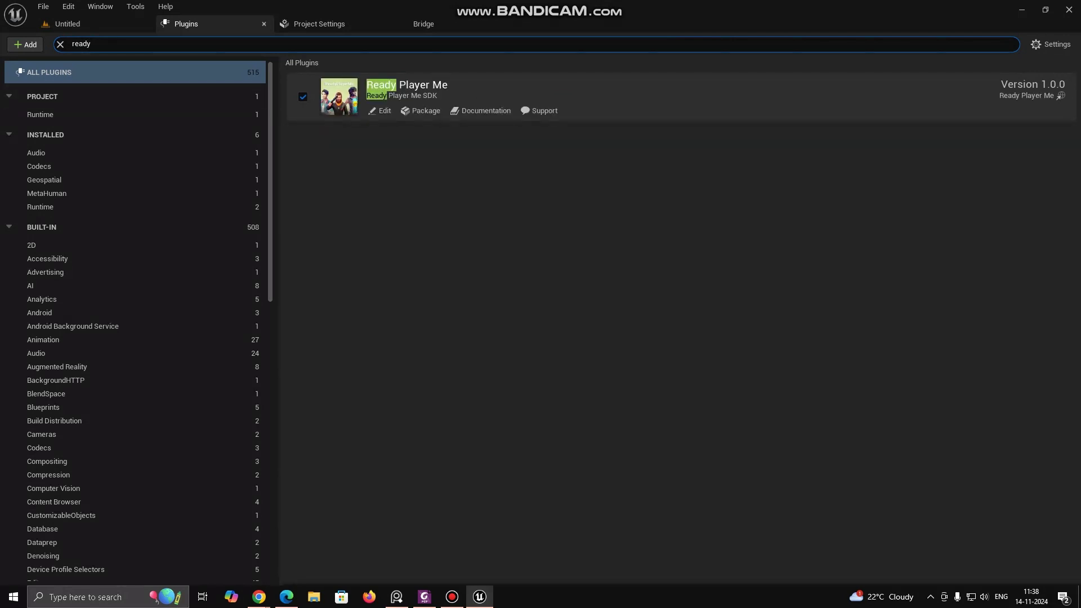
pyautogui.click(303, 98)
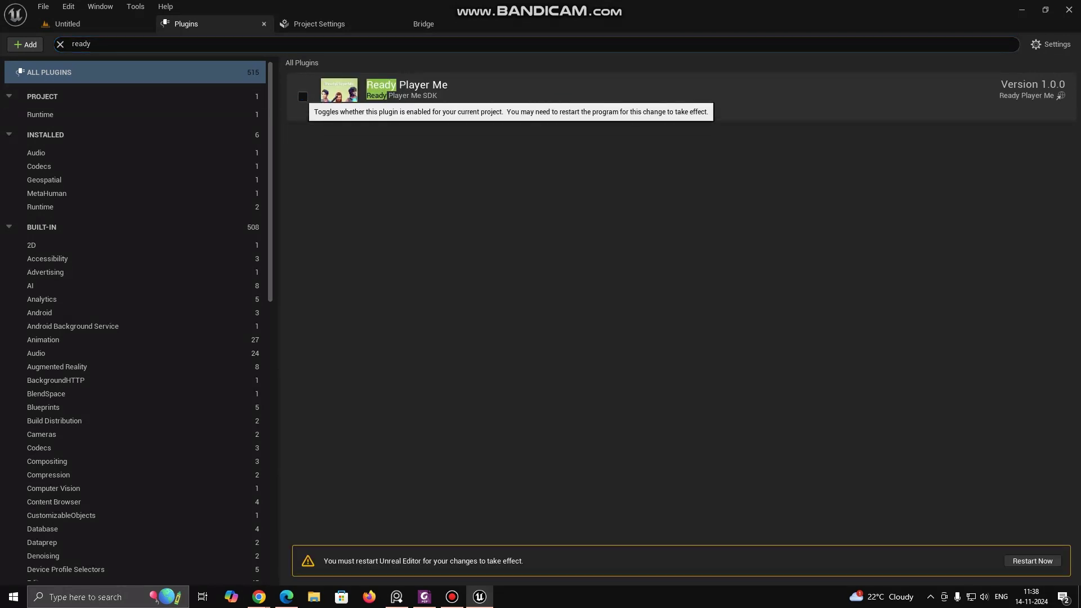
pyautogui.click(303, 98)
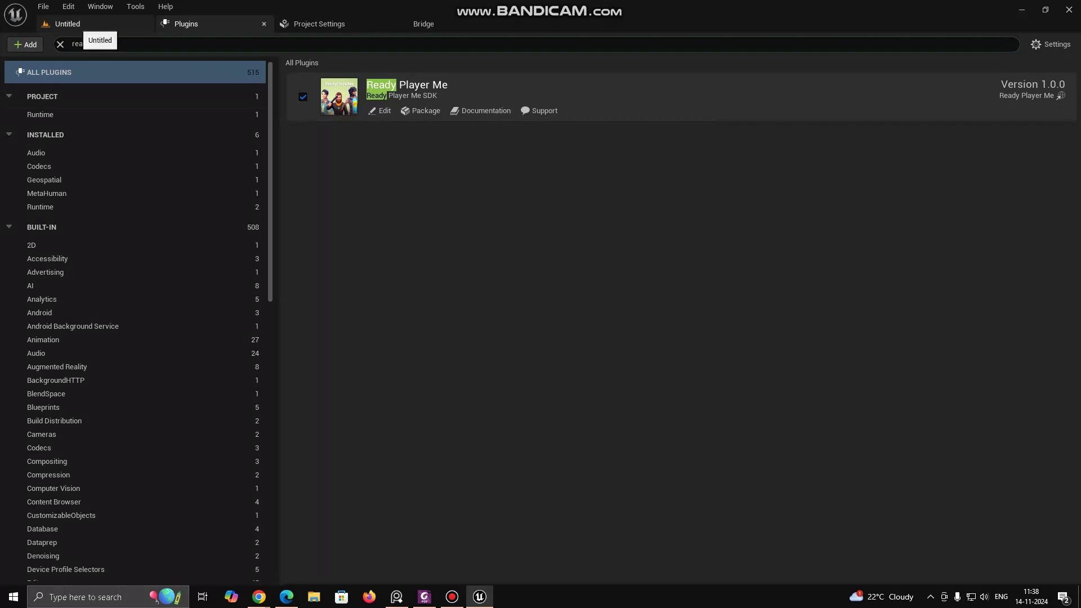
pyautogui.click(84, 24)
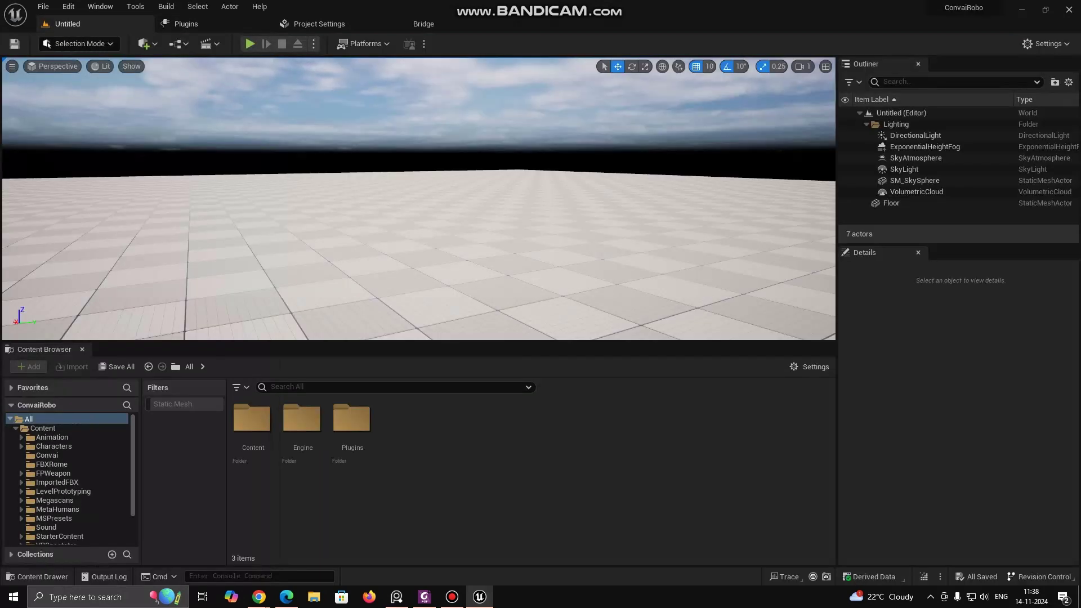
pyautogui.moveTo(417, 214); pyautogui.dragTo(540, 214, button='right')
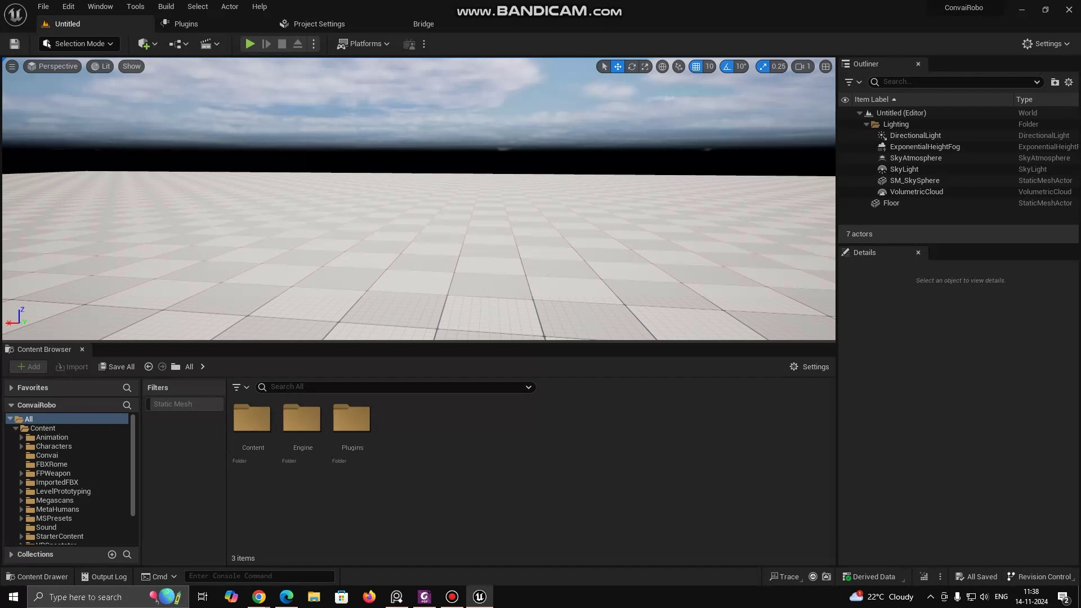
pyautogui.moveTo(419, 198); pyautogui.dragTo(496, 265, button='right')
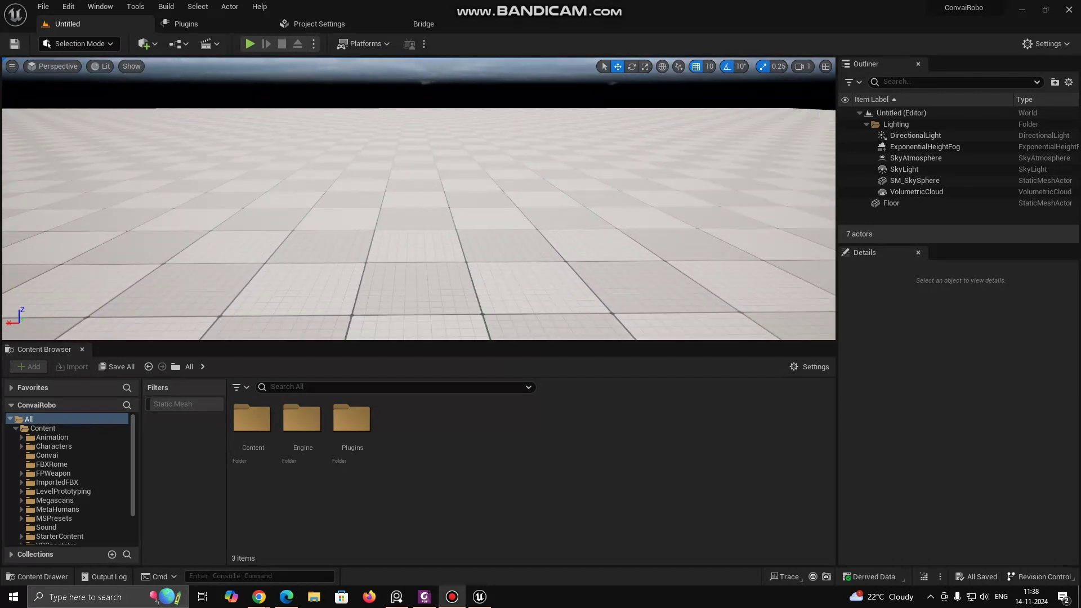
# Open the project settings, and view the Convai plugin's Fab listing in Chrome
pyautogui.click(319, 23)
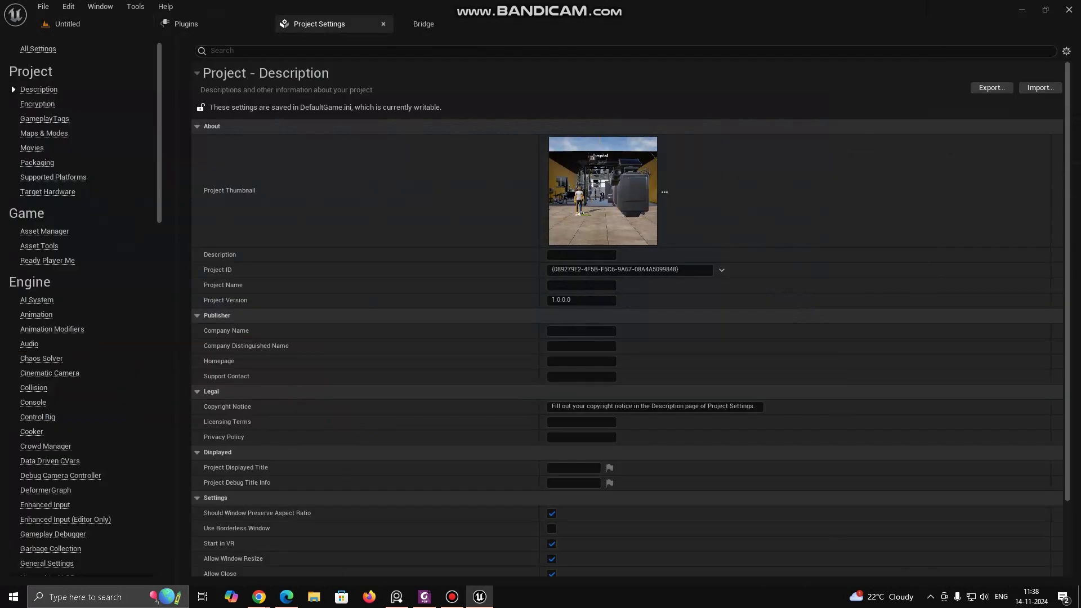
pyautogui.moveTo(259, 597)
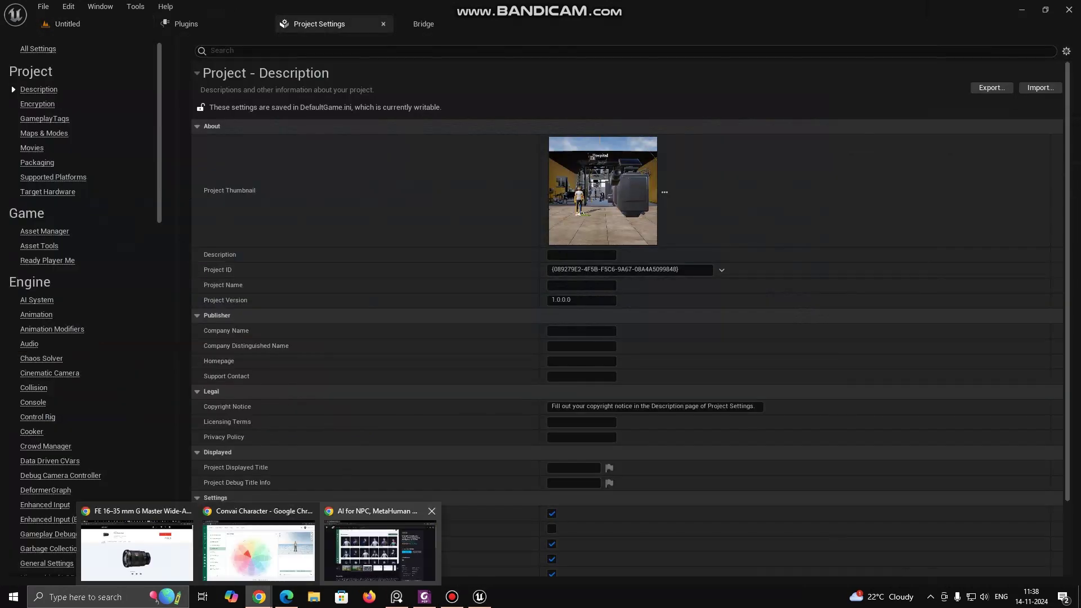
pyautogui.click(381, 540)
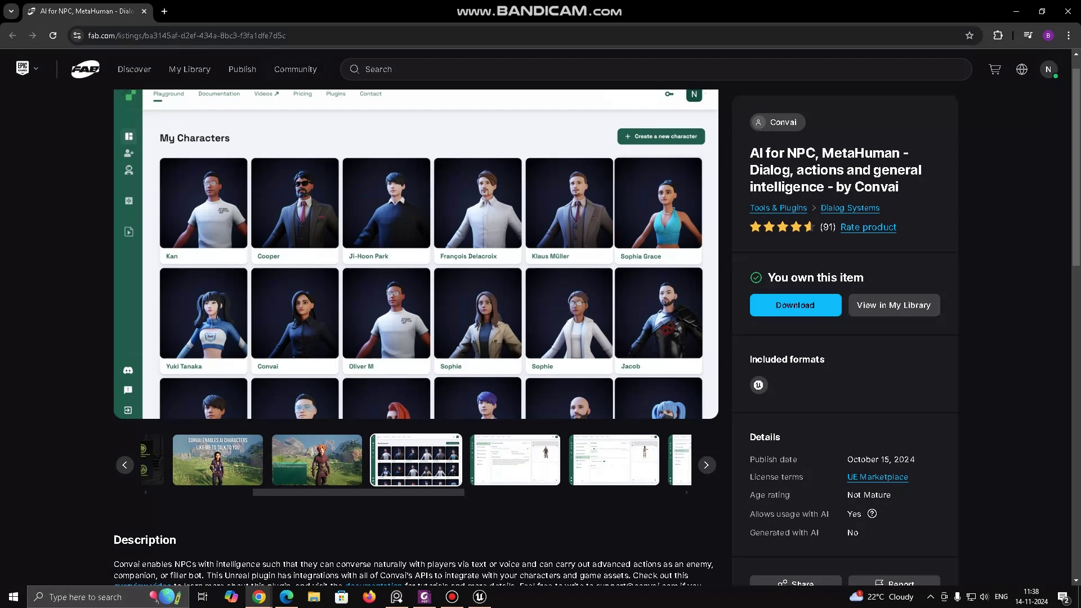
pyautogui.scroll(1, 536, 317)
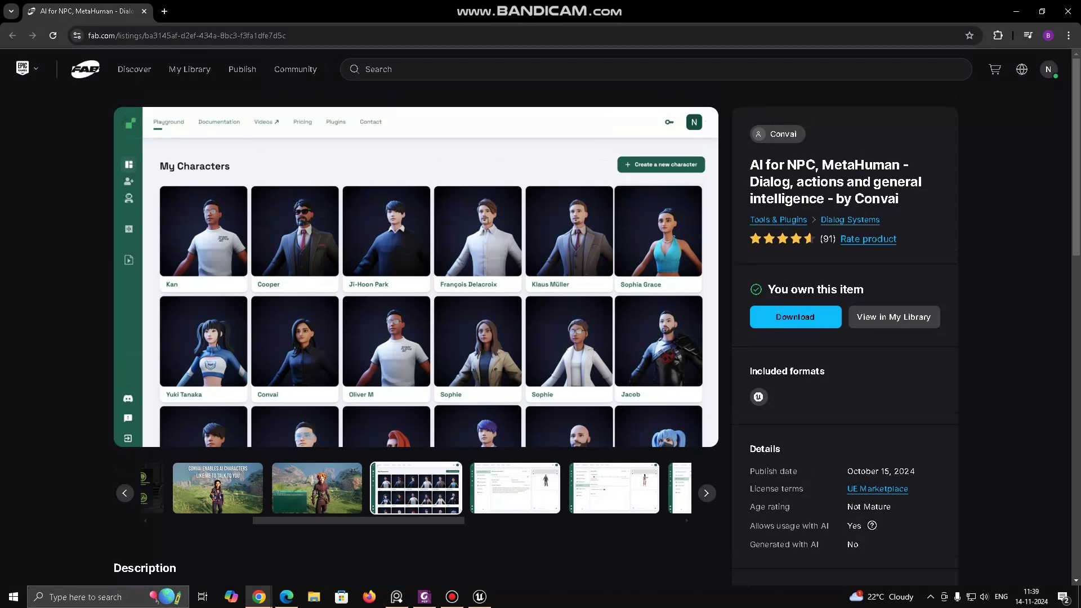
# Copy the personal API key from the account's API details on the Convai website
pyautogui.moveTo(259, 597)
pyautogui.click(264, 549)
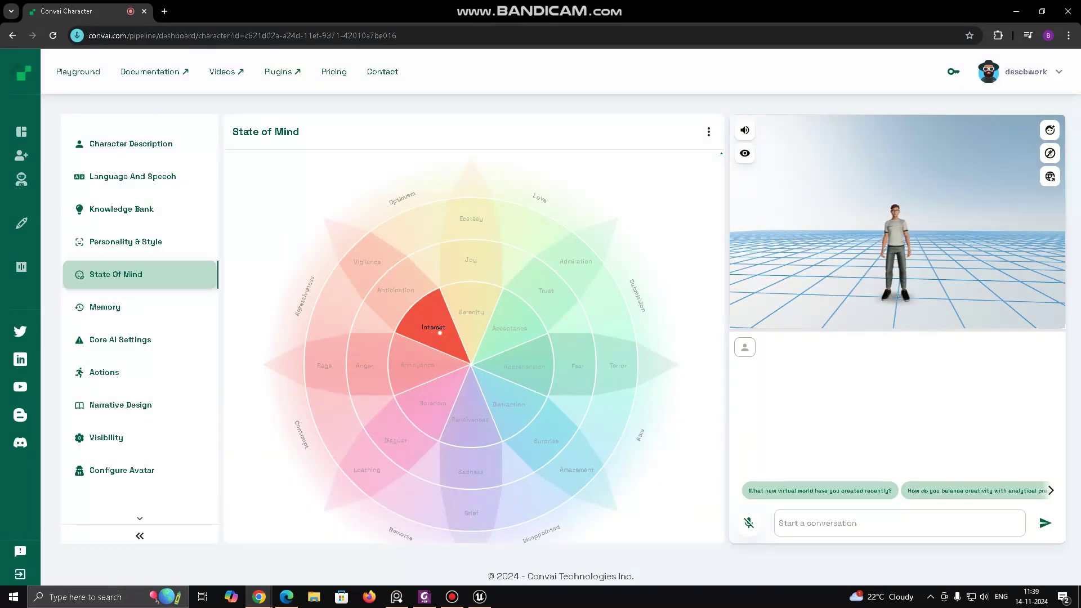
pyautogui.click(953, 72)
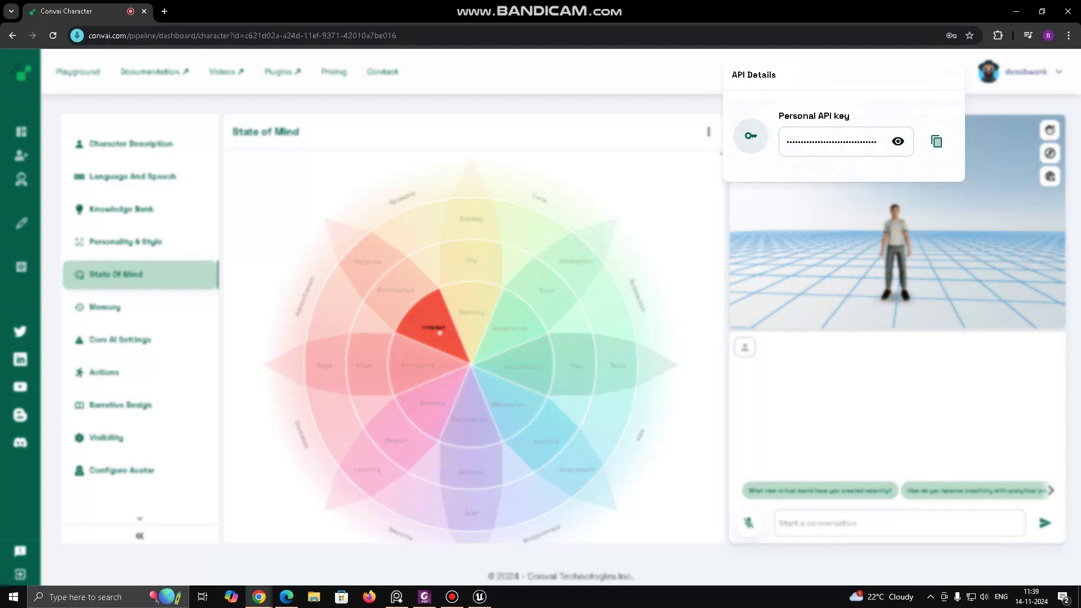
pyautogui.doubleClick(953, 71)
pyautogui.click(937, 141)
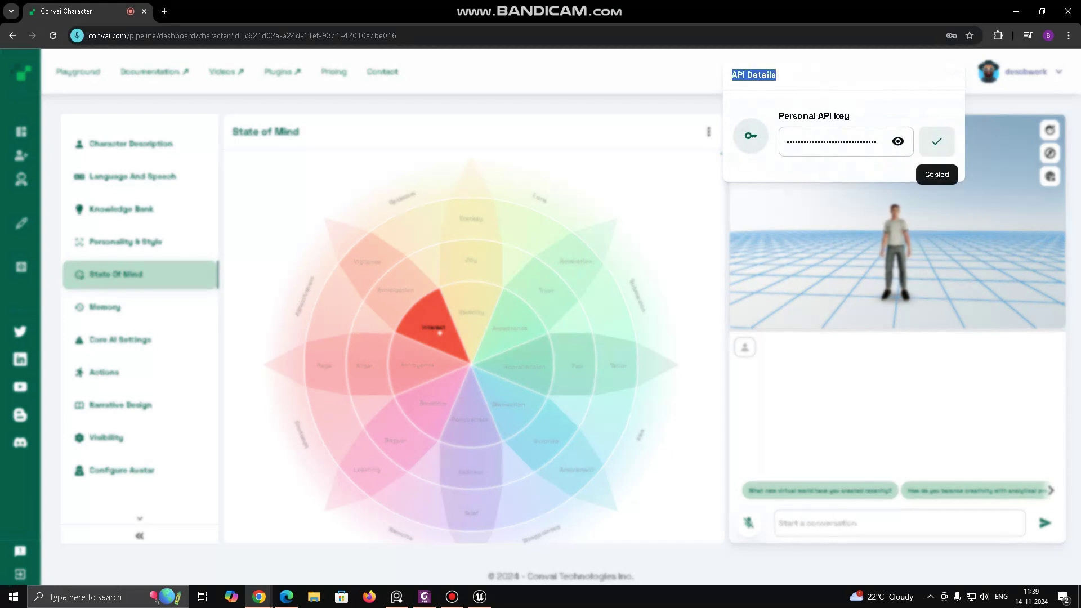
# Back in the Unreal Editor, search the project settings for convai and select the contents of the plugin's API Key field
pyautogui.click(479, 596)
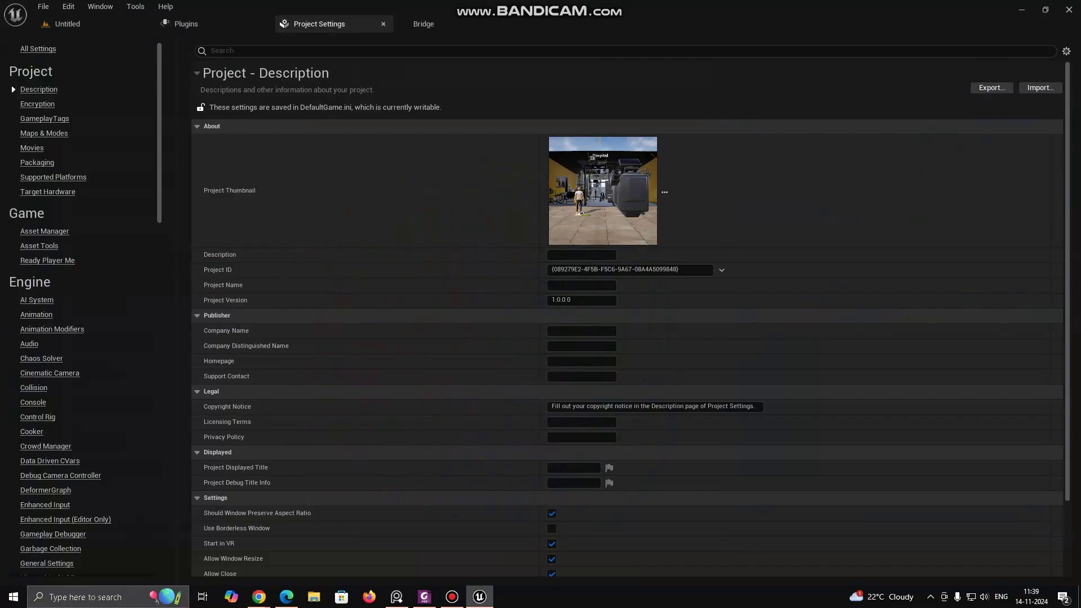
pyautogui.click(211, 51)
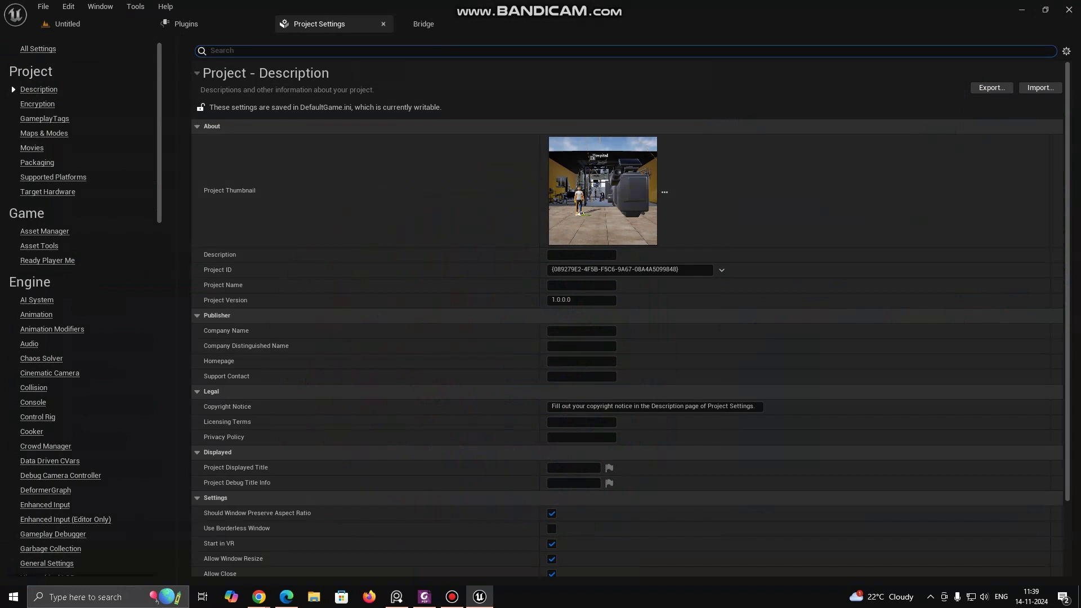
pyautogui.write('convai')
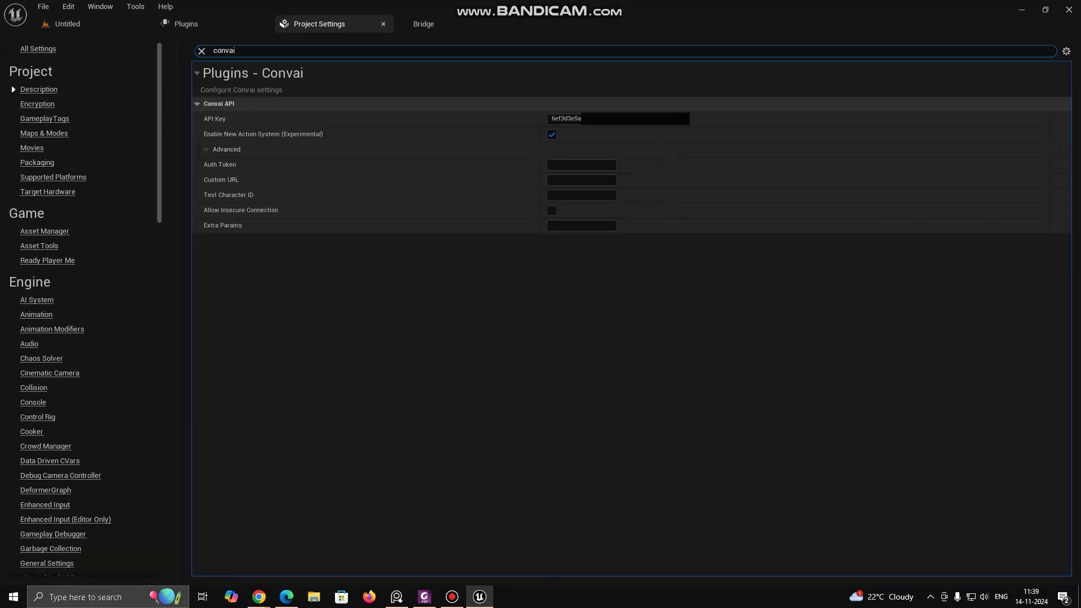
pyautogui.moveTo(552, 118); pyautogui.dragTo(660, 122)
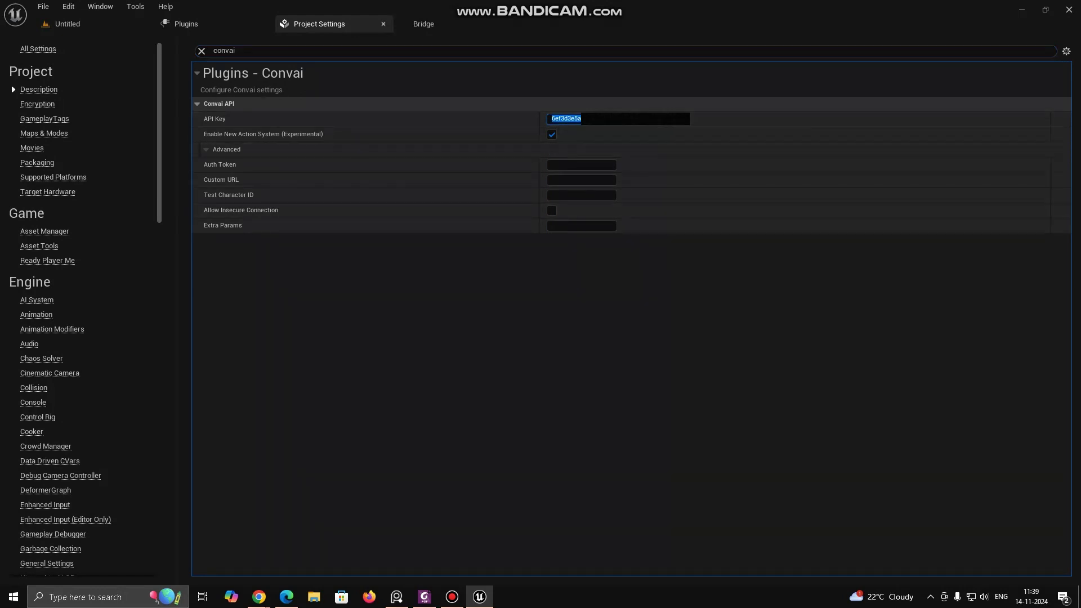
pyautogui.click(619, 315)
# Return to the level and switch to the Convai character page in Chrome
pyautogui.click(96, 24)
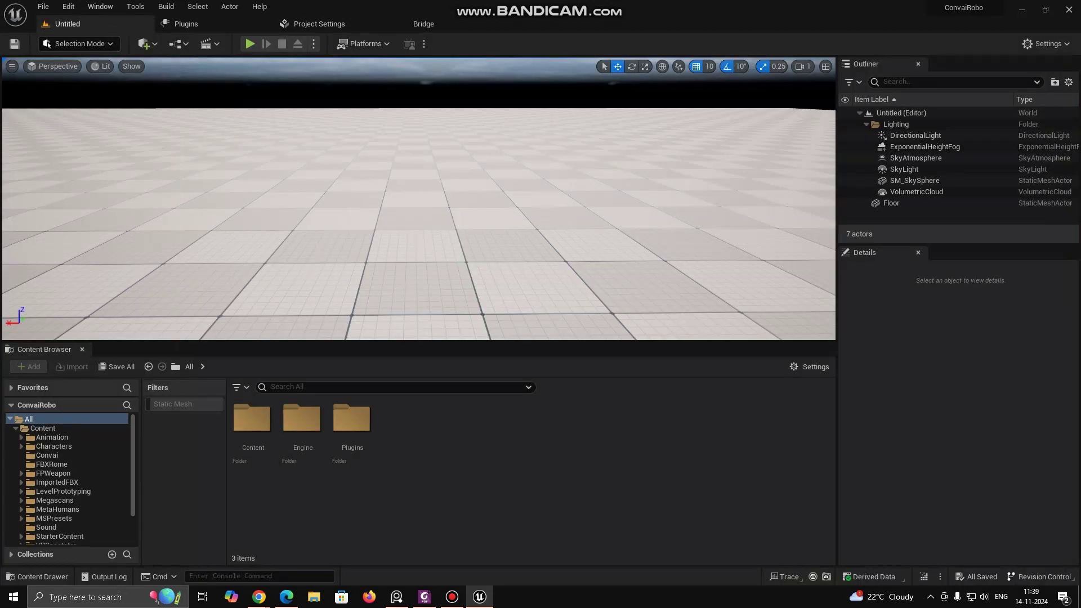
pyautogui.click(259, 597)
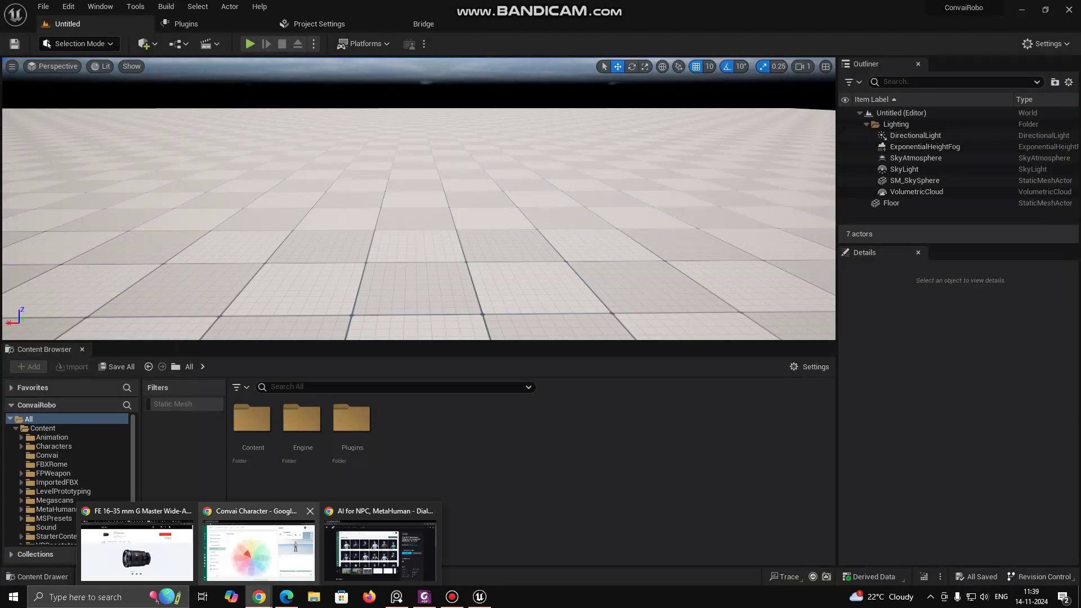
pyautogui.click(258, 551)
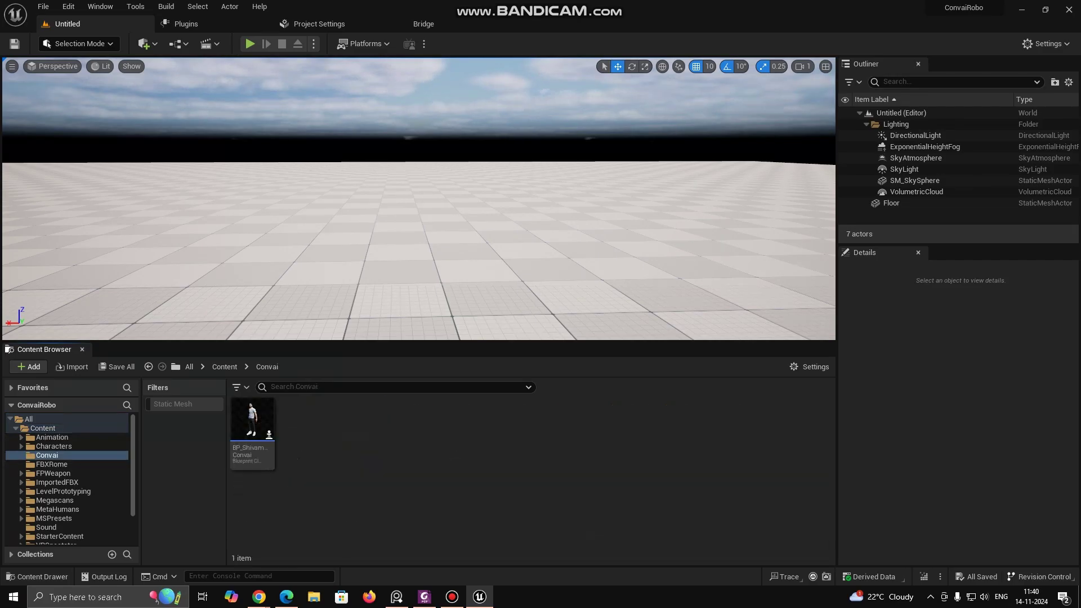
# Create a Character blueprint class named BP_convaiChar in the Convai content folder
pyautogui.rightClick(466, 438)
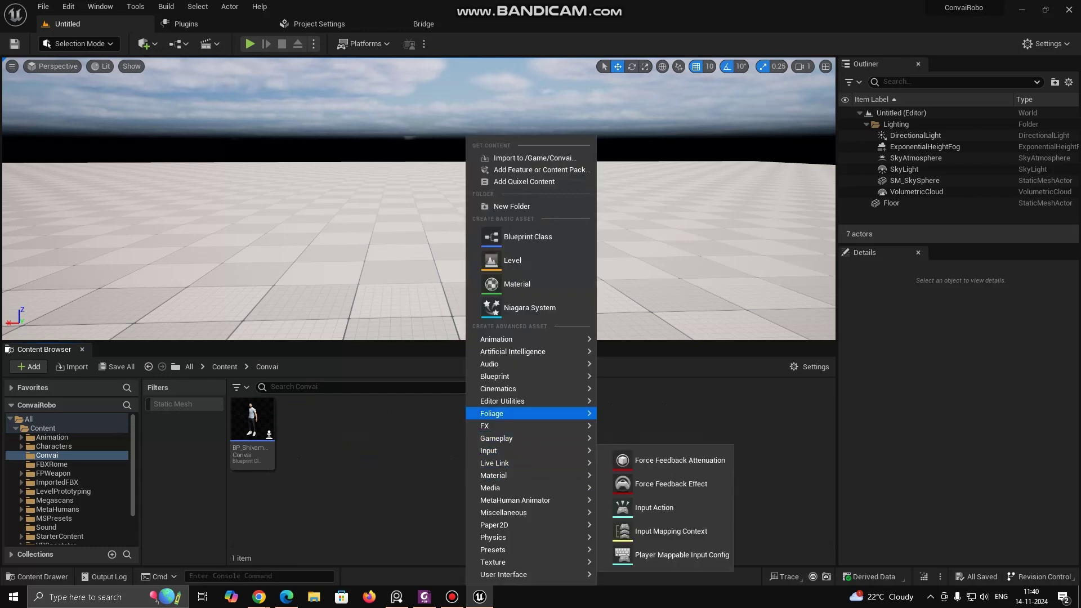
pyautogui.click(524, 237)
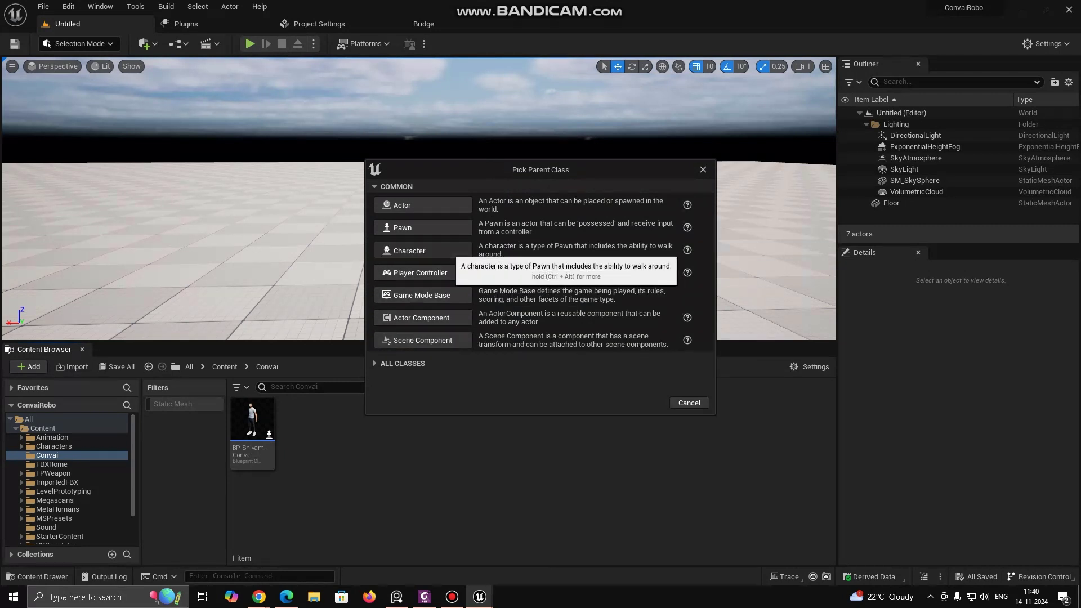
pyautogui.click(422, 250)
pyautogui.write('B')
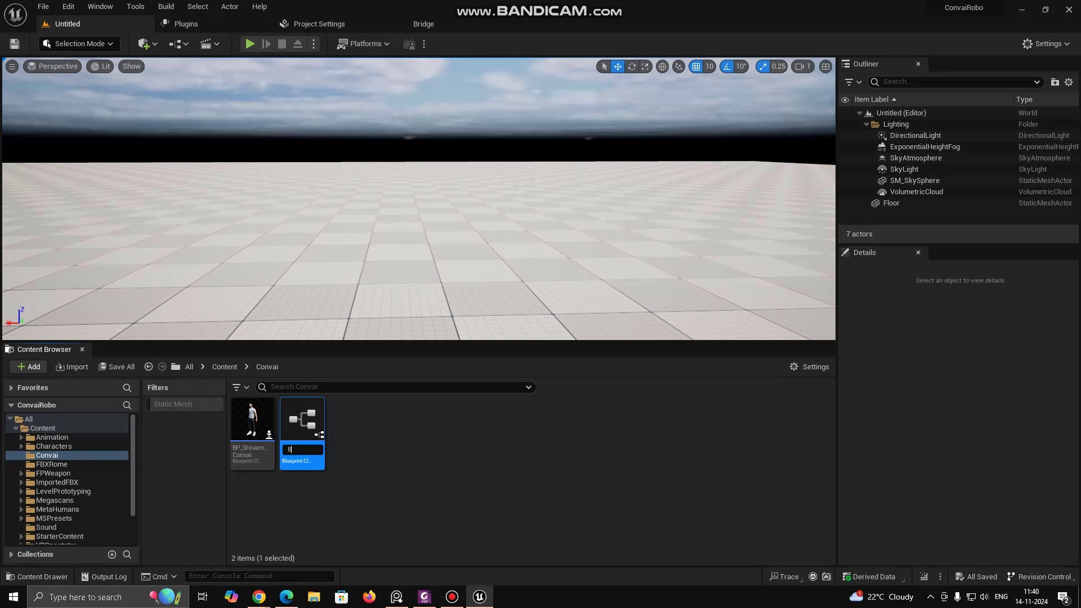
pyautogui.write('P_con')
pyautogui.write('vaiChar')
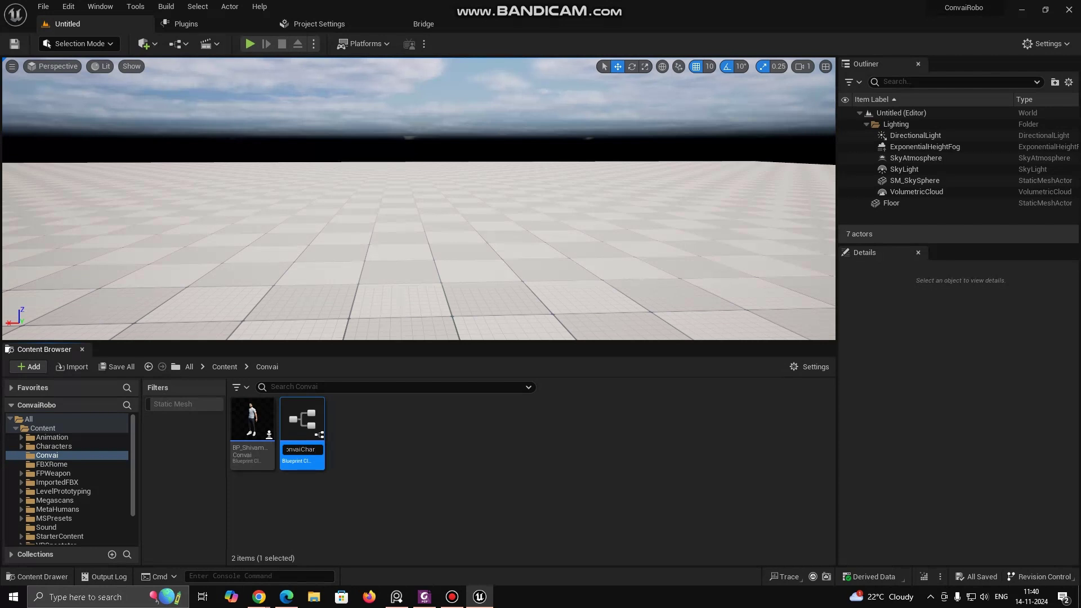
pyautogui.press('Return')
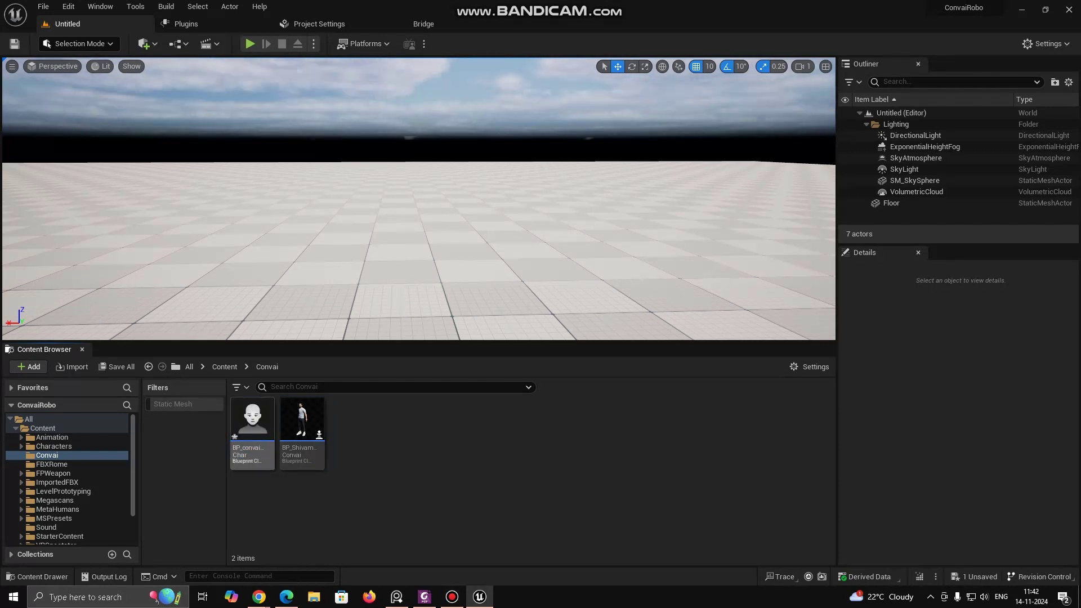
# Open BP_convaiChar in the full Blueprint editor and reparent it to the Convai RPM Character class
pyautogui.doubleClick(252, 433)
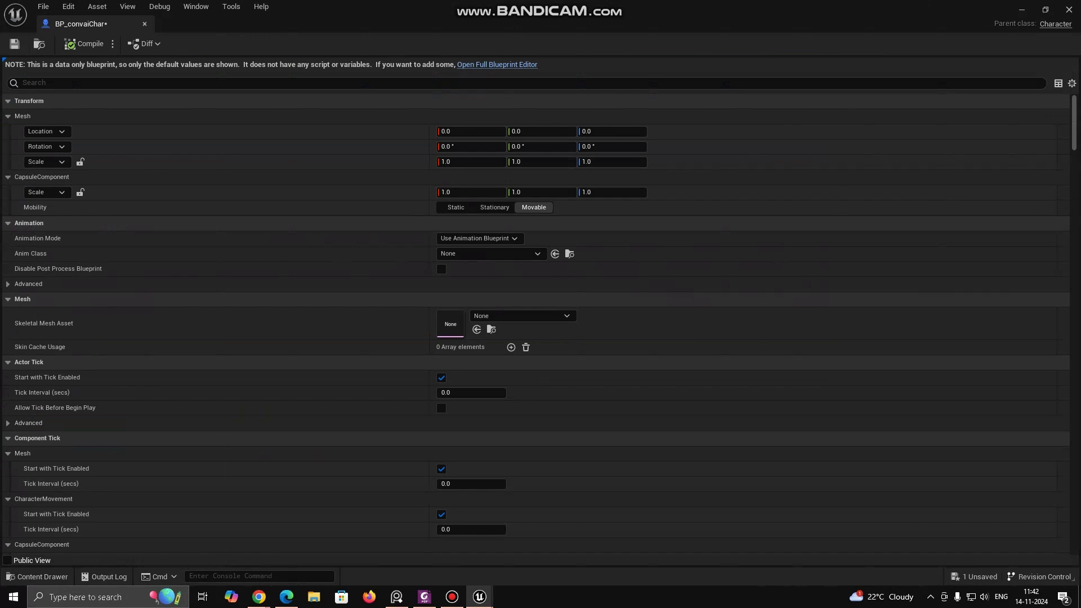
pyautogui.click(497, 64)
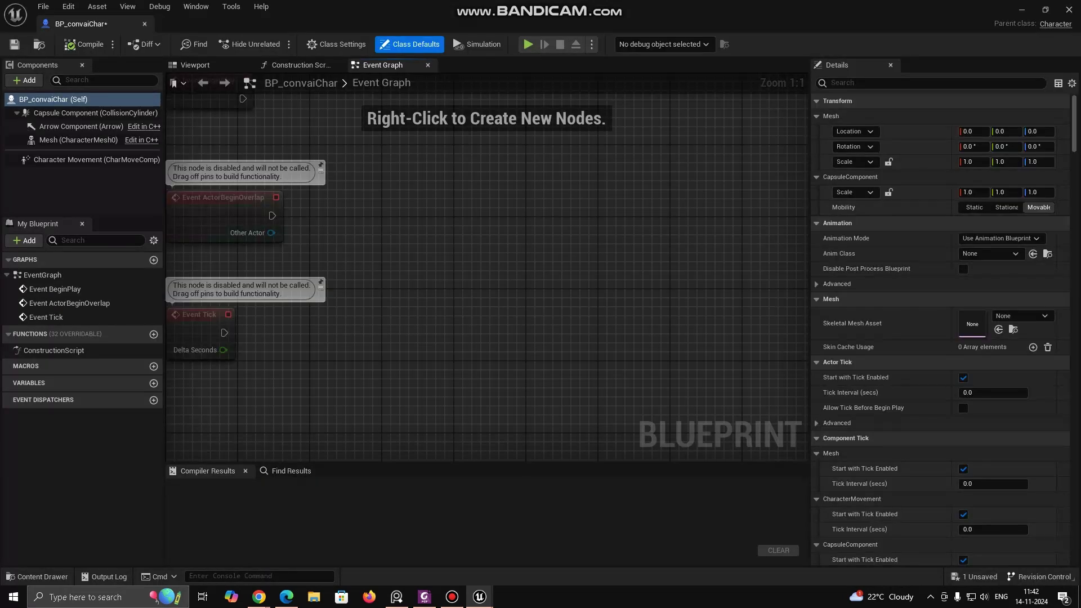
pyautogui.click(336, 44)
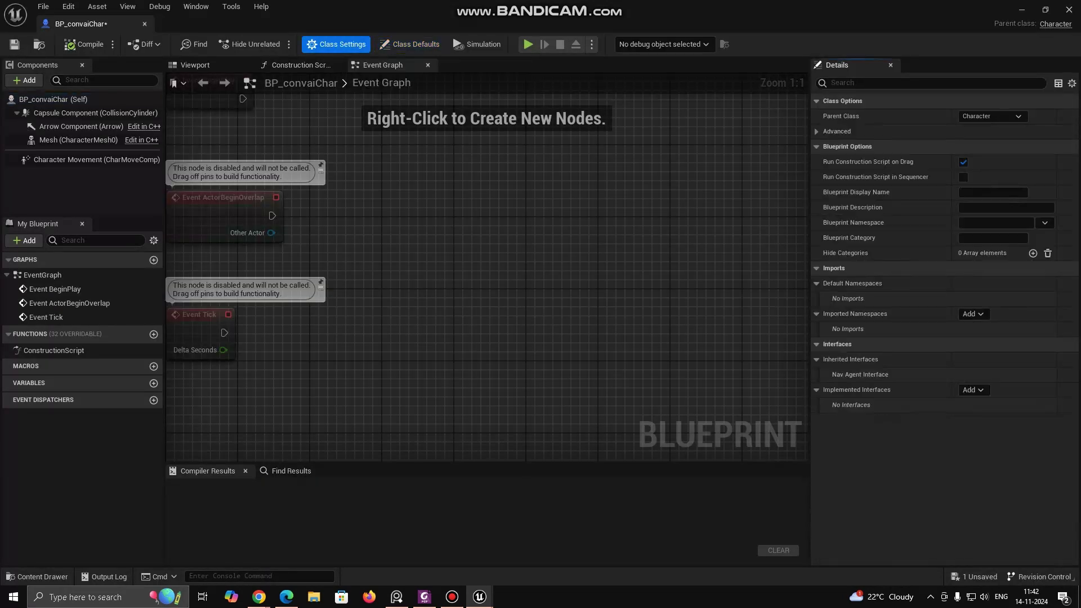
pyautogui.click(991, 116)
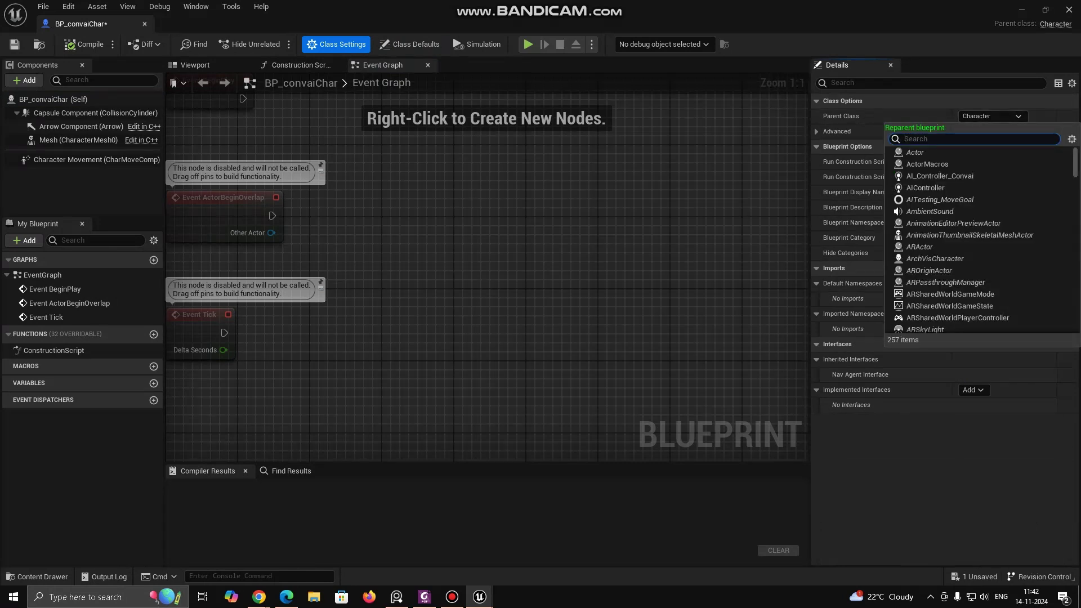
pyautogui.write('convai')
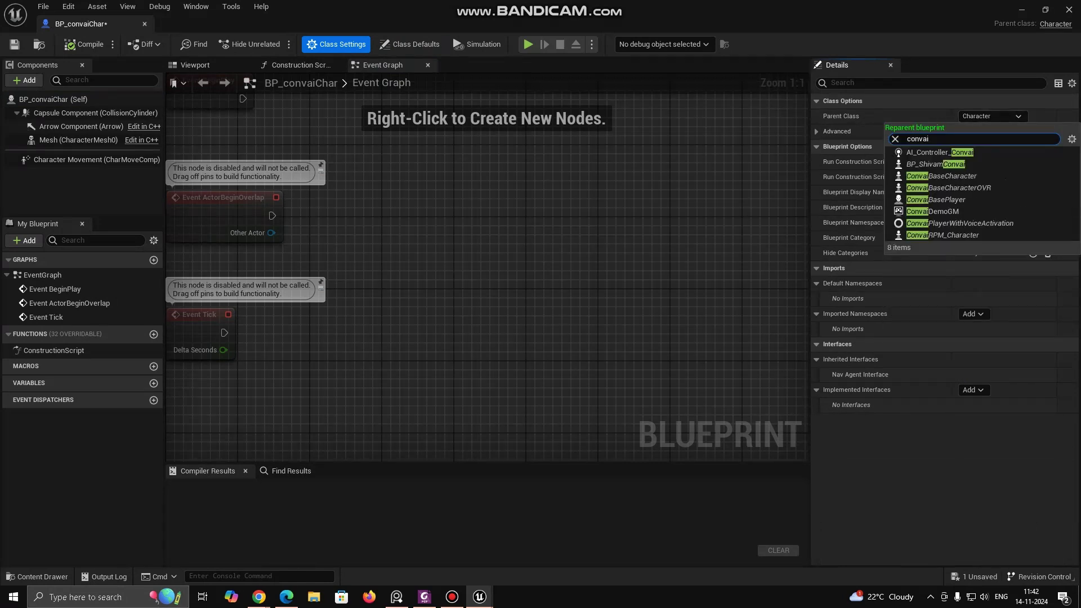
pyautogui.write('p')
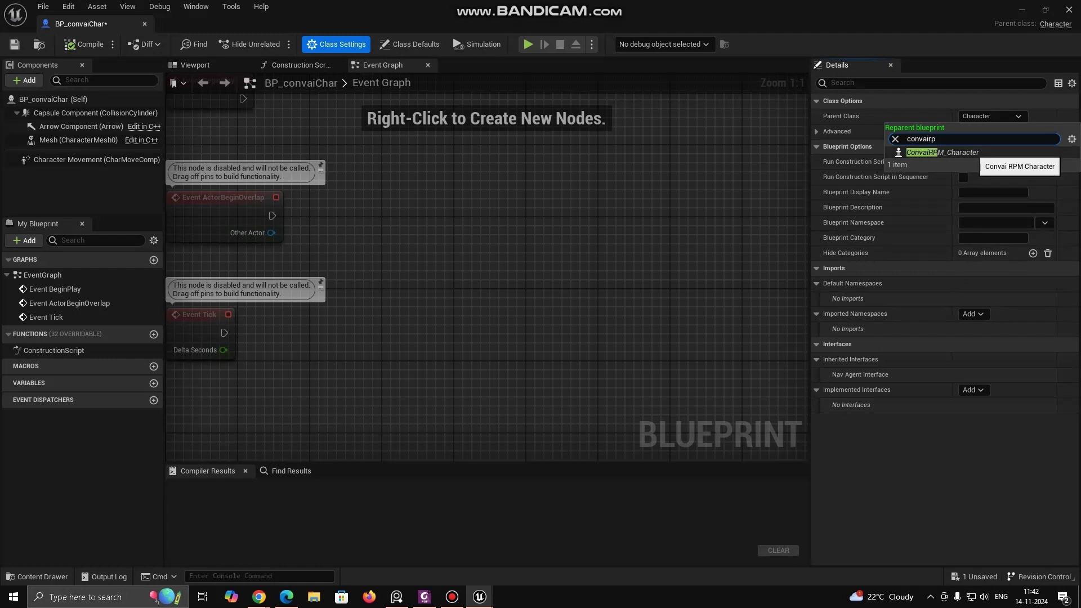
pyautogui.click(957, 152)
pyautogui.press('Return')
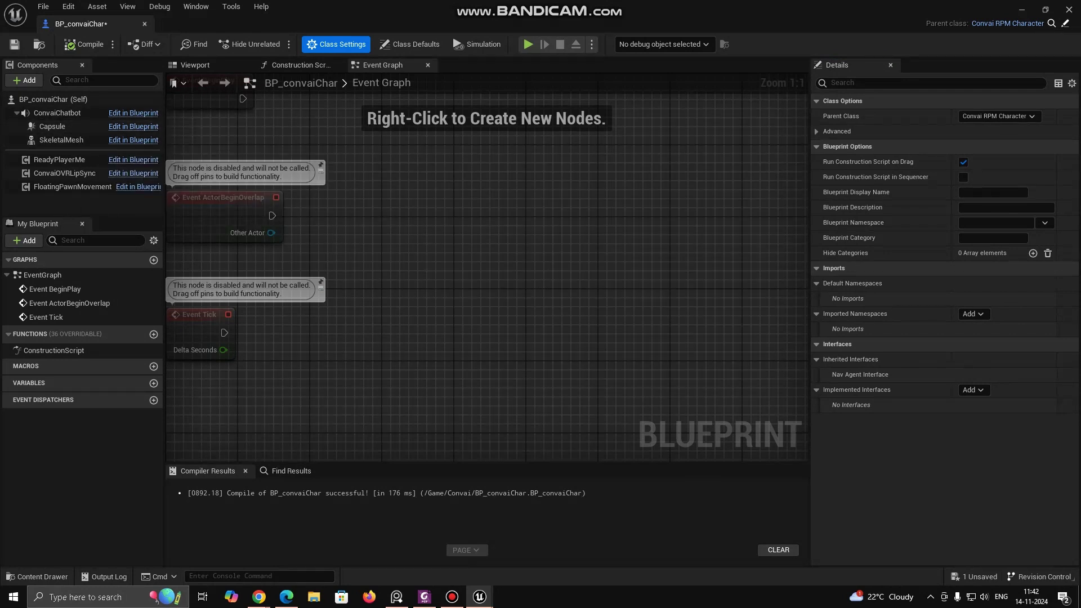
# Save and compile the BP_convaiChar blueprint and close its editor
pyautogui.click(14, 43)
pyautogui.click(87, 44)
pyautogui.click(145, 24)
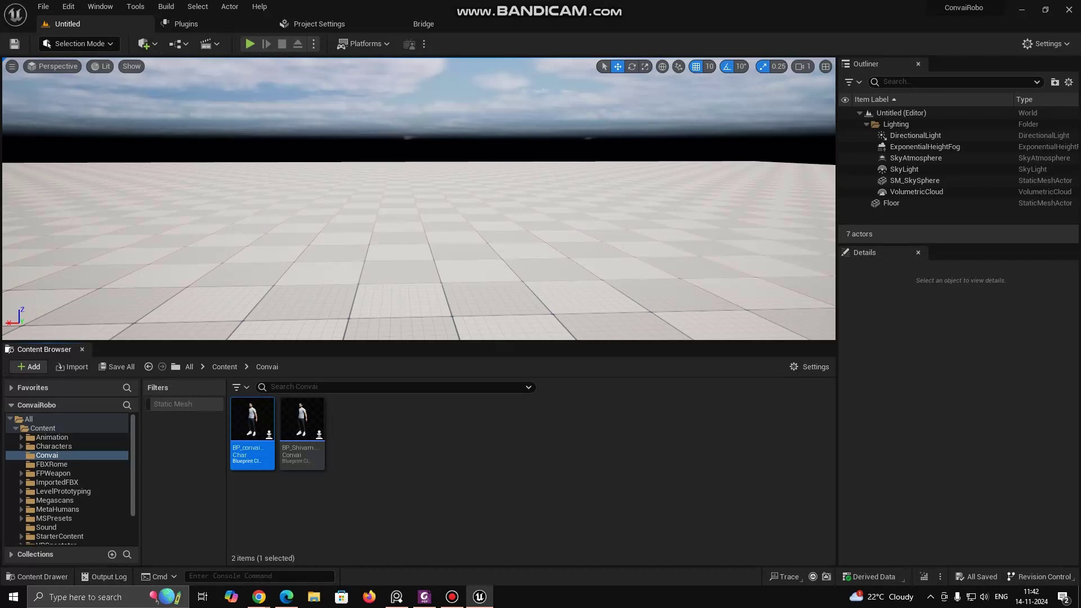
# Place BP_convaiChar on the level floor at about X -460, Y 470, and close the docked Content Browser
pyautogui.moveTo(252, 428); pyautogui.dragTo(409, 297)
pyautogui.moveTo(409, 297); pyautogui.dragTo(645, 248, button='right')
pyautogui.click(82, 349)
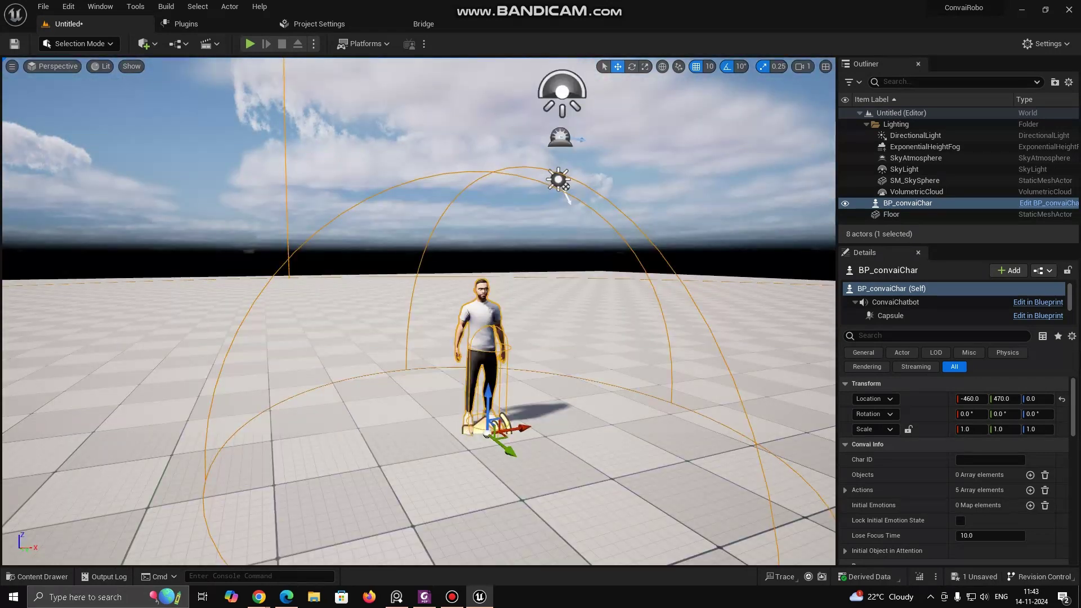
pyautogui.moveTo(428, 281); pyautogui.dragTo(501, 298, button='right')
pyautogui.click(501, 349)
# Copy the character's ID from the Convai page in Chrome and paste it into the placed BP_convaiChar's Char ID in Unreal Editor
pyautogui.click(259, 596)
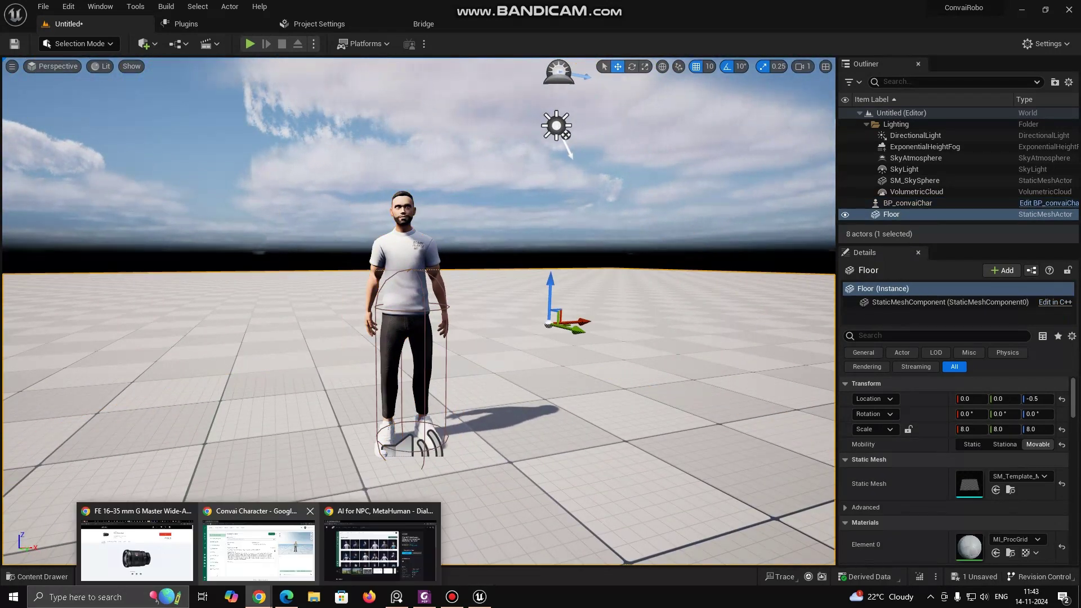
pyautogui.click(260, 553)
pyautogui.click(689, 184)
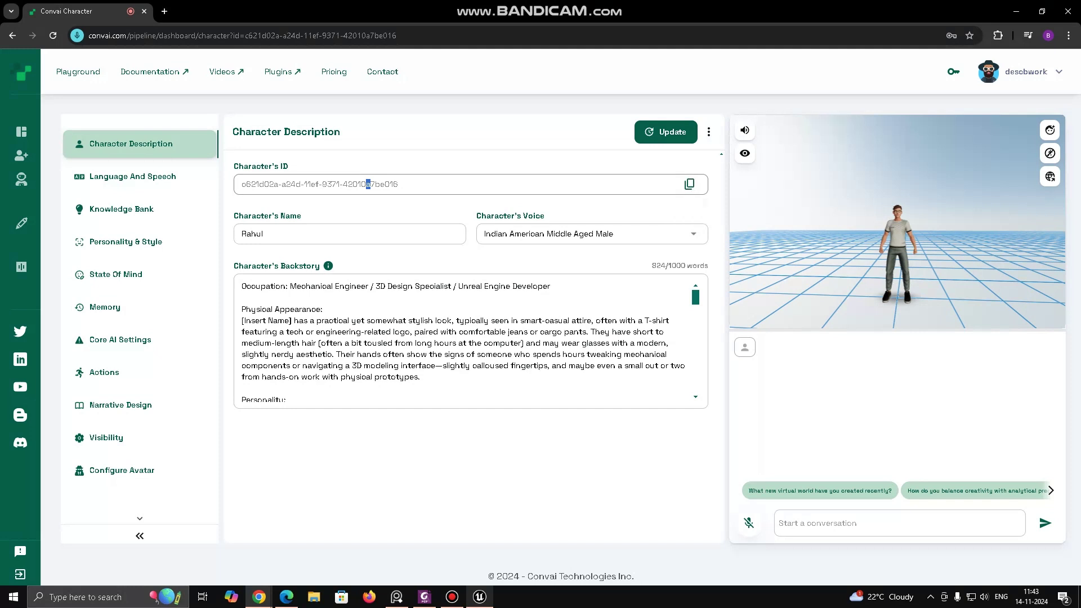
pyautogui.click(479, 597)
pyautogui.click(407, 282)
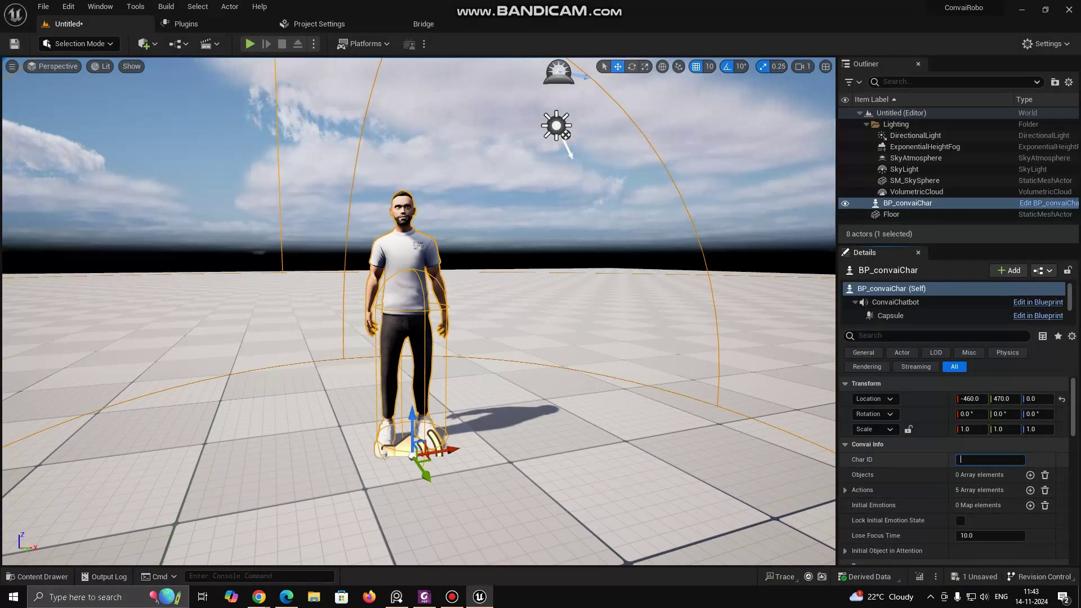
pyautogui.hotkey('ctrl', 'v')
pyautogui.press('Return')
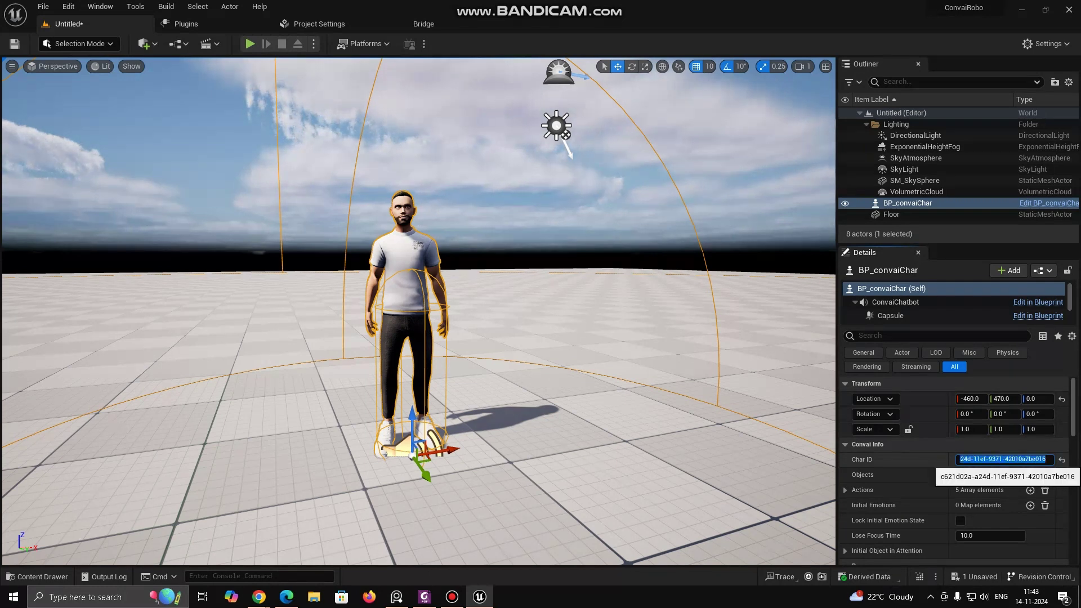
# Show the World Settings, and play-test the level by asking the character "Hello, can you introduce yourself"
pyautogui.click(100, 6)
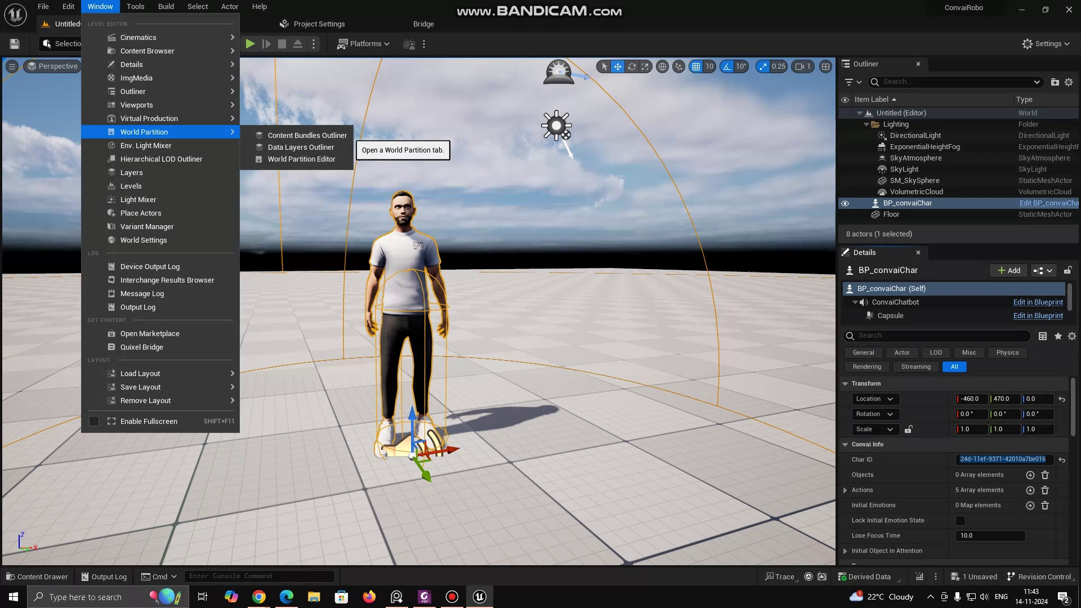
pyautogui.click(144, 240)
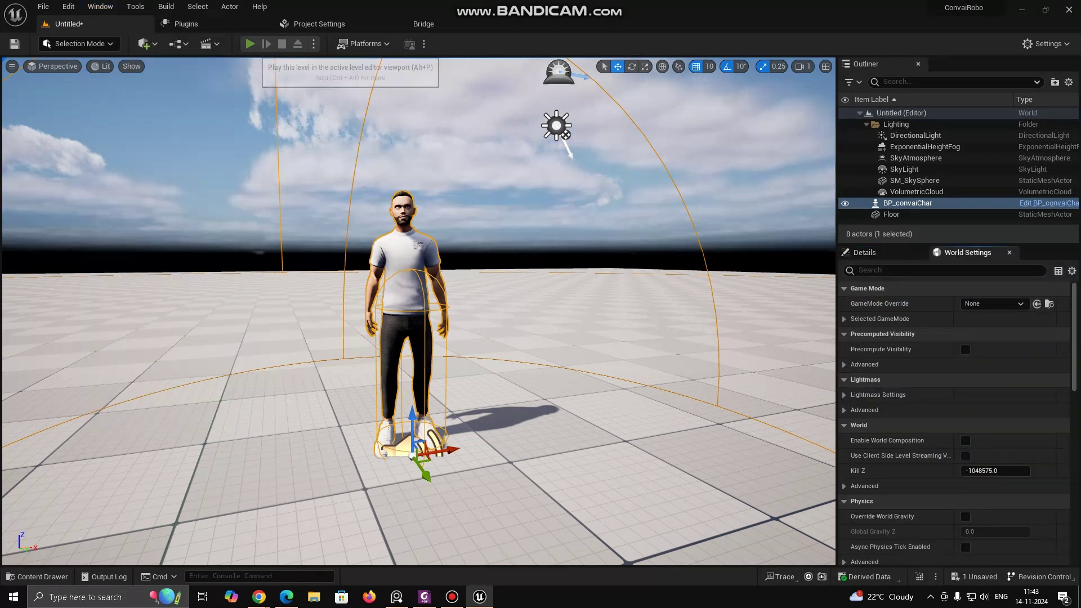
pyautogui.click(250, 43)
pyautogui.press('Return')
pyautogui.write('Hel')
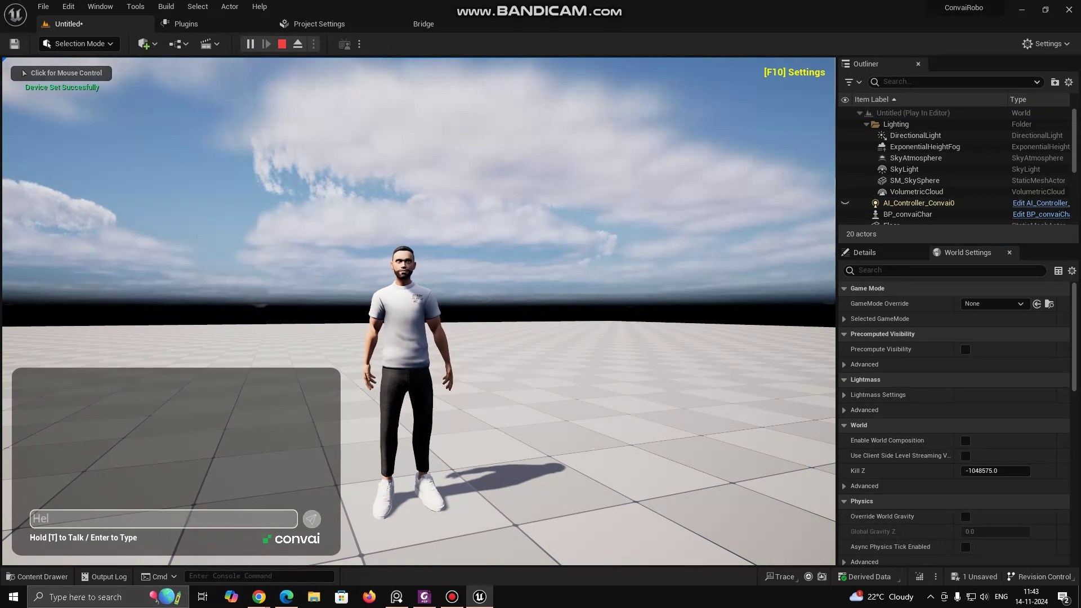
pyautogui.write('lo, can you introduce yourself')
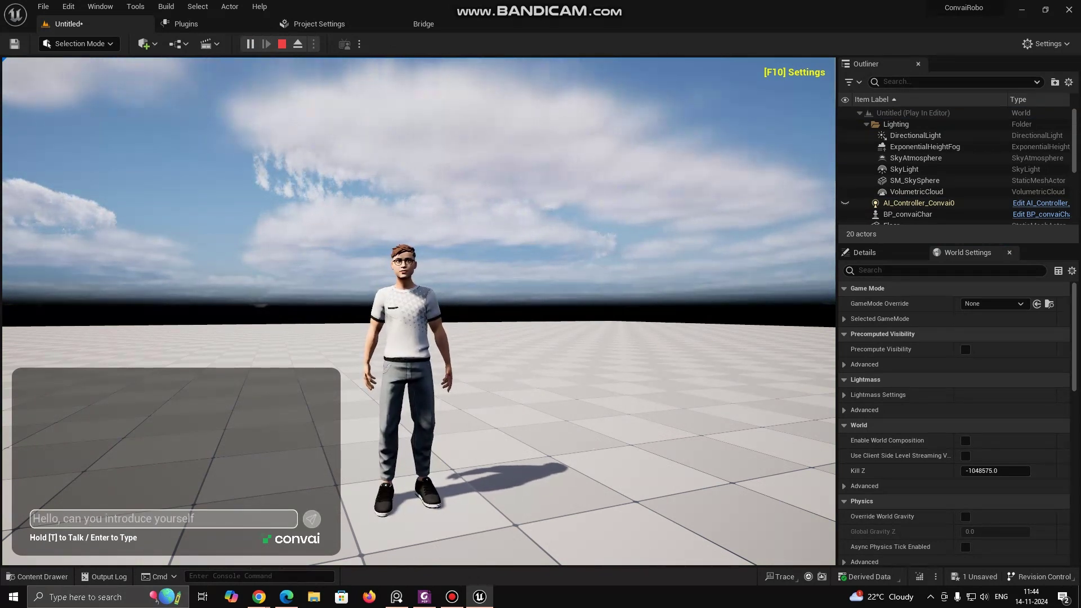
pyautogui.press('Return')
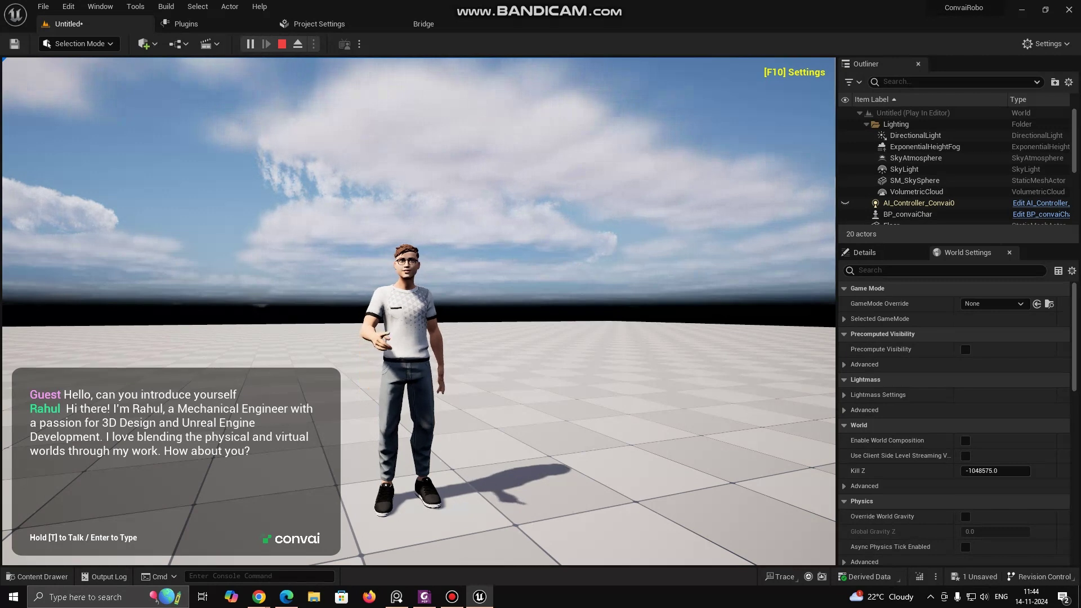
pyautogui.press('Escape')
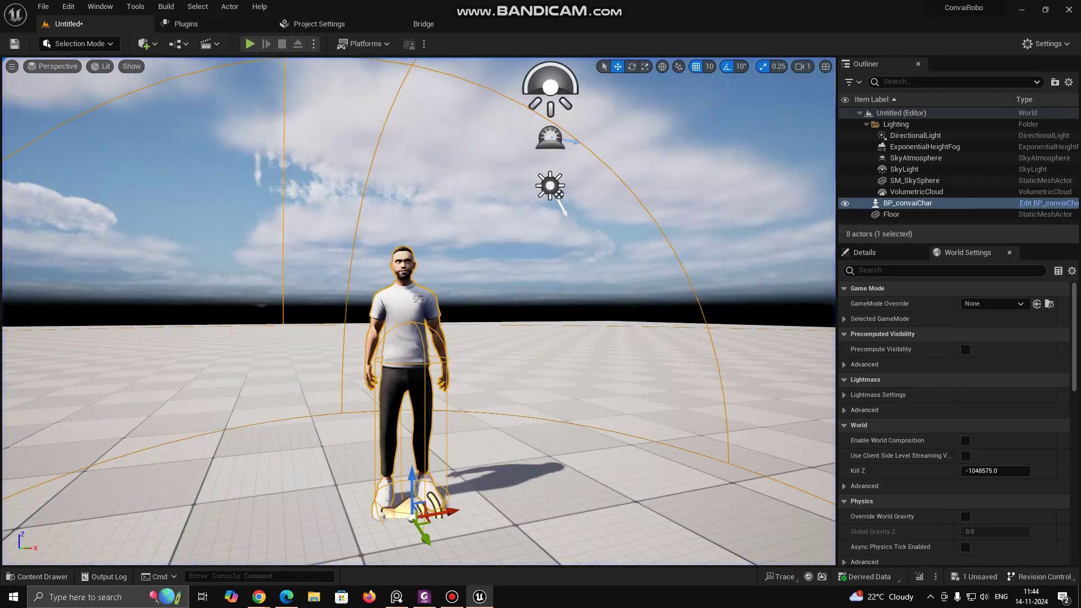
# Return to the character's details and add the First Person feature content pack to the project
pyautogui.moveTo(540, 316)
pyautogui.mouseDown(button='right')
pyautogui.moveTo(479, 322)
pyautogui.moveTo(524, 341)
pyautogui.moveTo(540, 320)
pyautogui.moveTo(544, 331)
pyautogui.mouseUp(button='right')
pyautogui.click(877, 251)
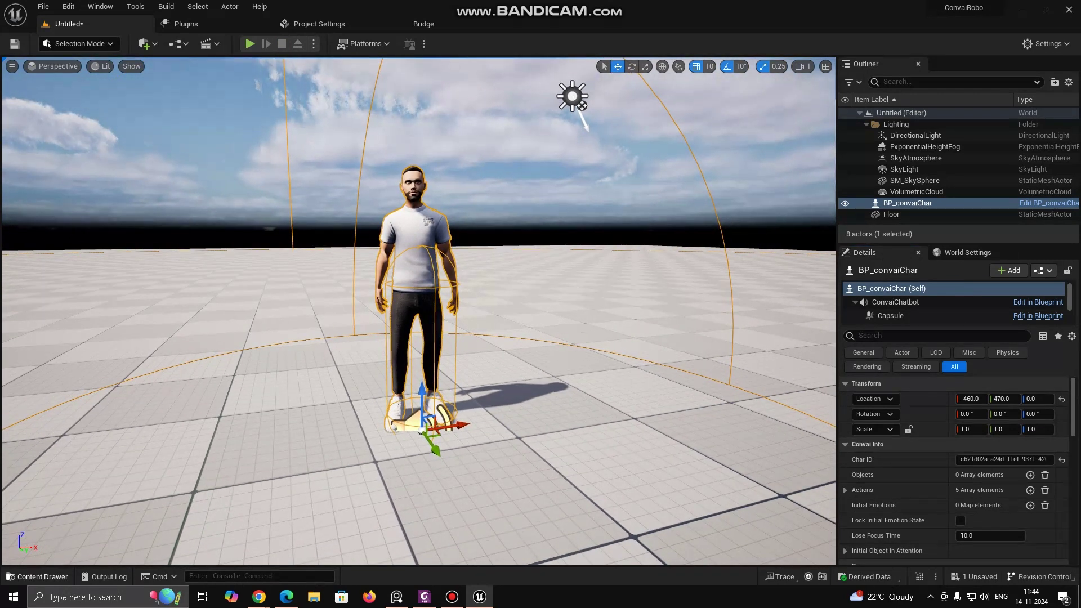
pyautogui.click(37, 576)
pyautogui.click(34, 381)
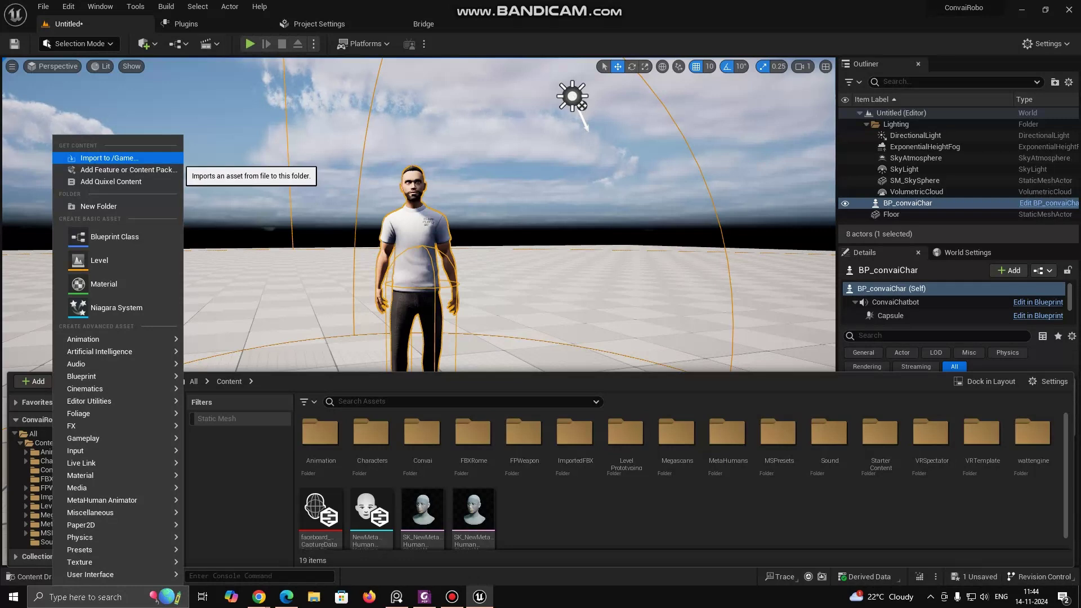
pyautogui.click(124, 170)
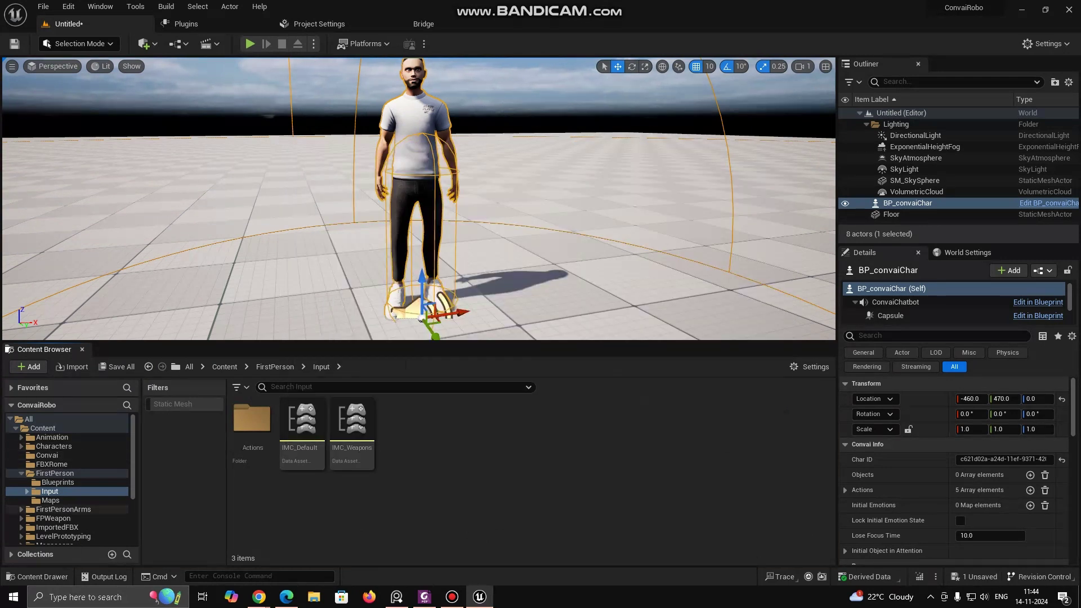
# Open FirstPersonMap from the FirstPerson Maps folder without saving the untitled level
pyautogui.click(50, 501)
pyautogui.doubleClick(261, 430)
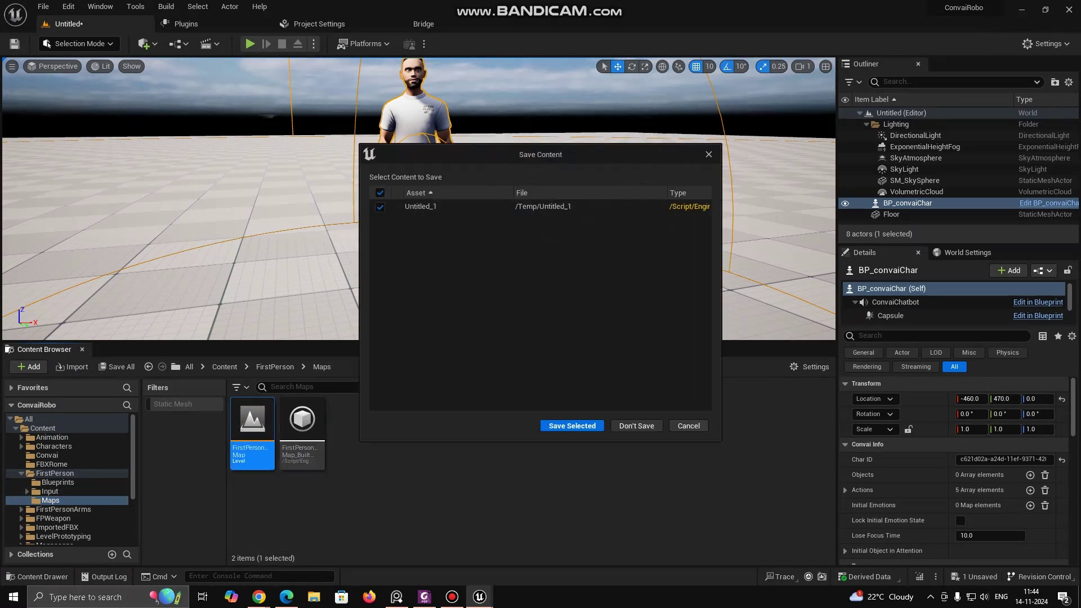
pyautogui.click(636, 426)
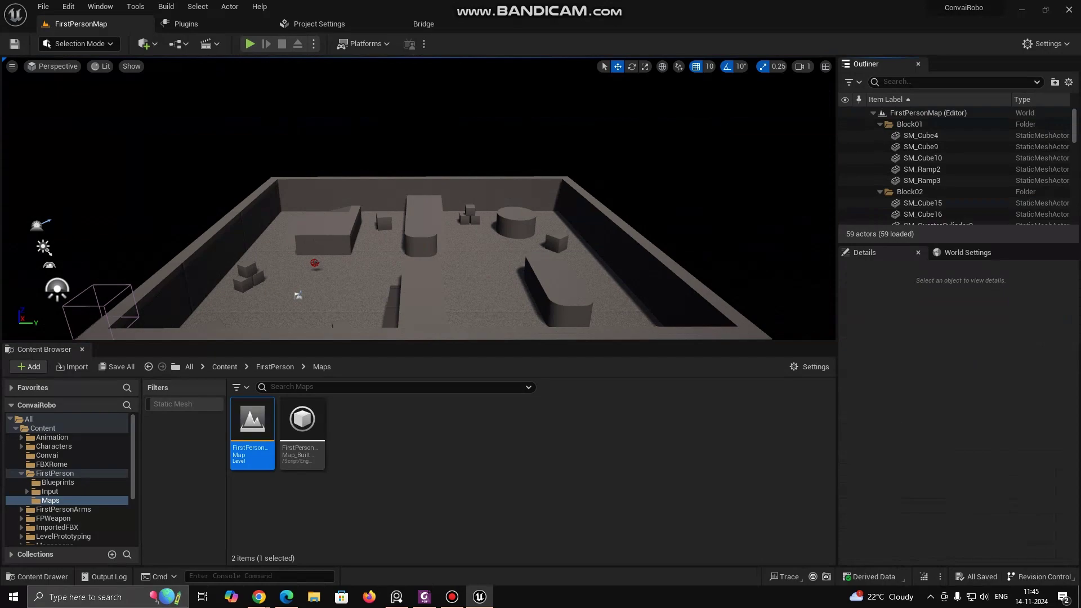
pyautogui.press('w')
pyautogui.moveTo(418, 199); pyautogui.dragTo(591, 228, button='right')
pyautogui.press('w')
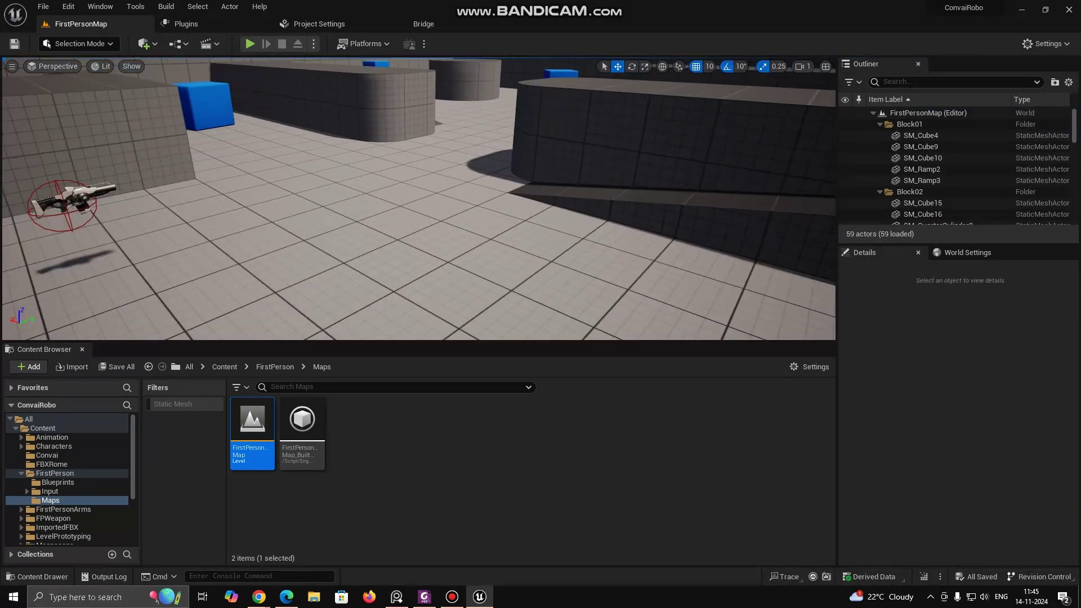
# Place BP_convaiChar in FirstPersonMap at about X 1040, Y 1090, and rotate it to about 130° around Z
pyautogui.click(47, 456)
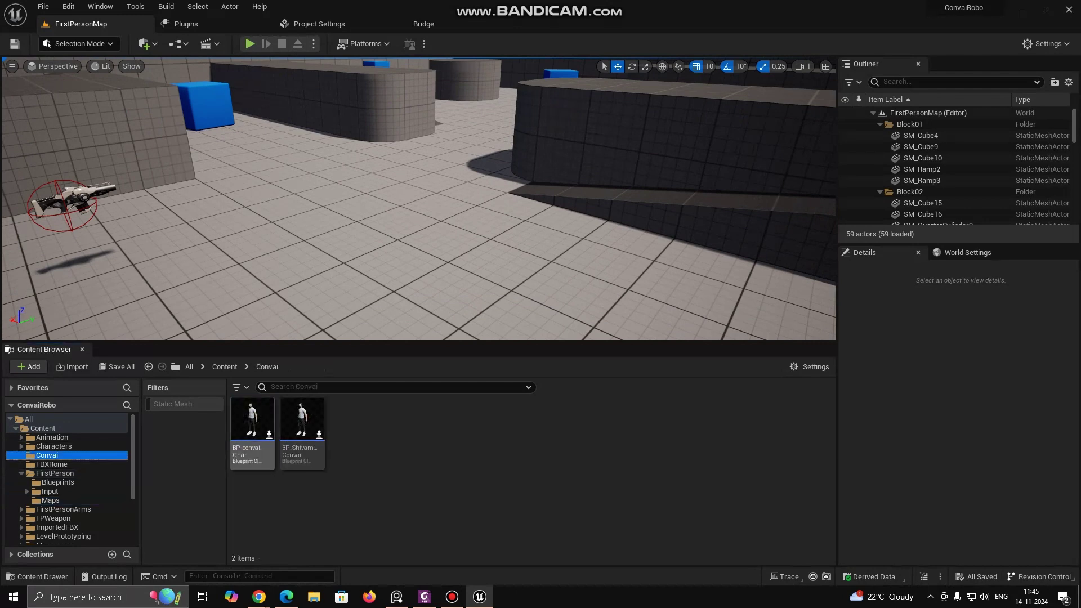
pyautogui.moveTo(252, 419); pyautogui.dragTo(428, 314)
pyautogui.press('e')
pyautogui.moveTo(430, 254); pyautogui.dragTo(431, 279, button='right')
pyautogui.moveTo(428, 283); pyautogui.dragTo(360, 281)
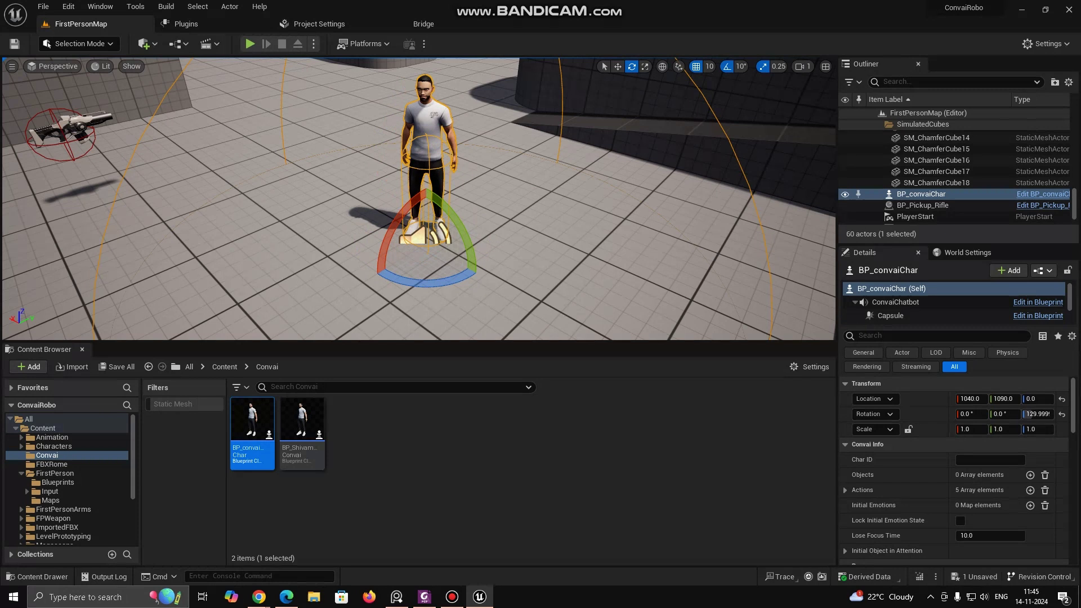
# Paste the copied Convai character ID into the Char ID of the BP_convaiChar in FirstPersonMap
pyautogui.click(990, 460)
pyautogui.hotkey('ctrl', 'v')
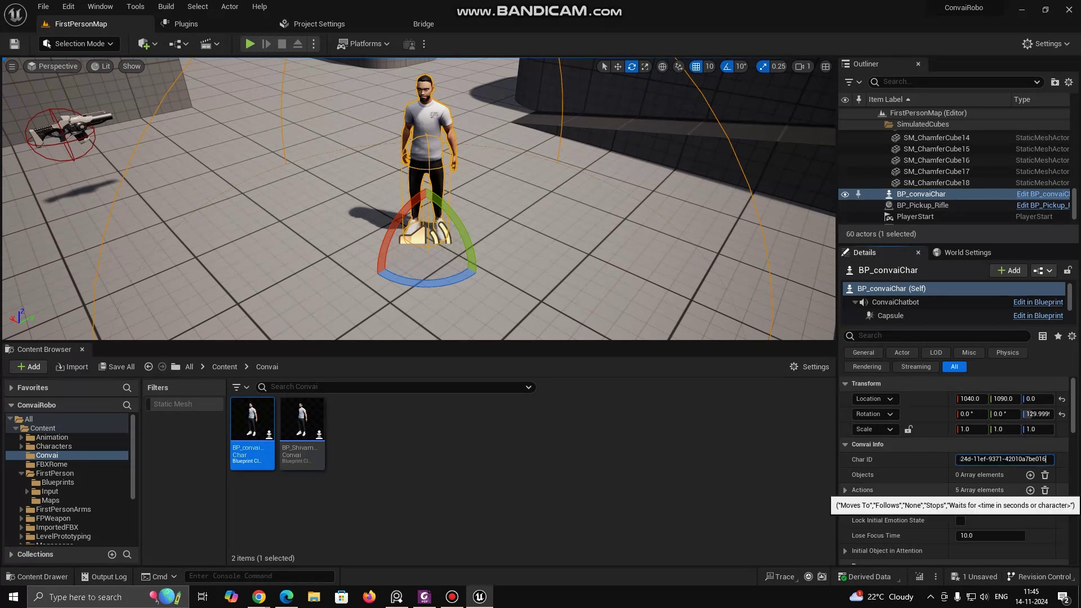
pyautogui.press('Return')
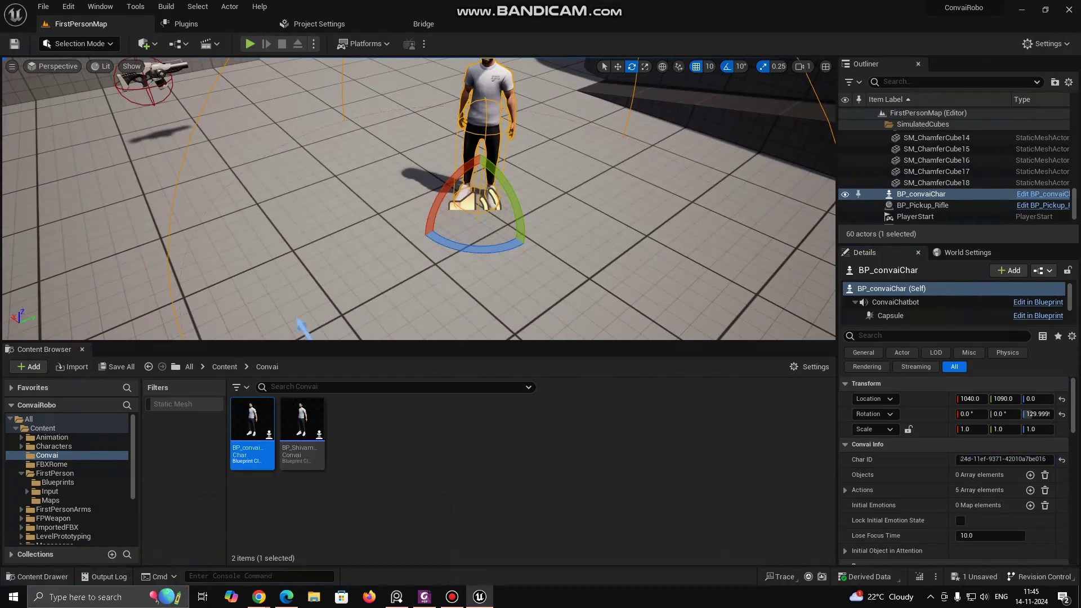
pyautogui.scroll(5, 418, 199)
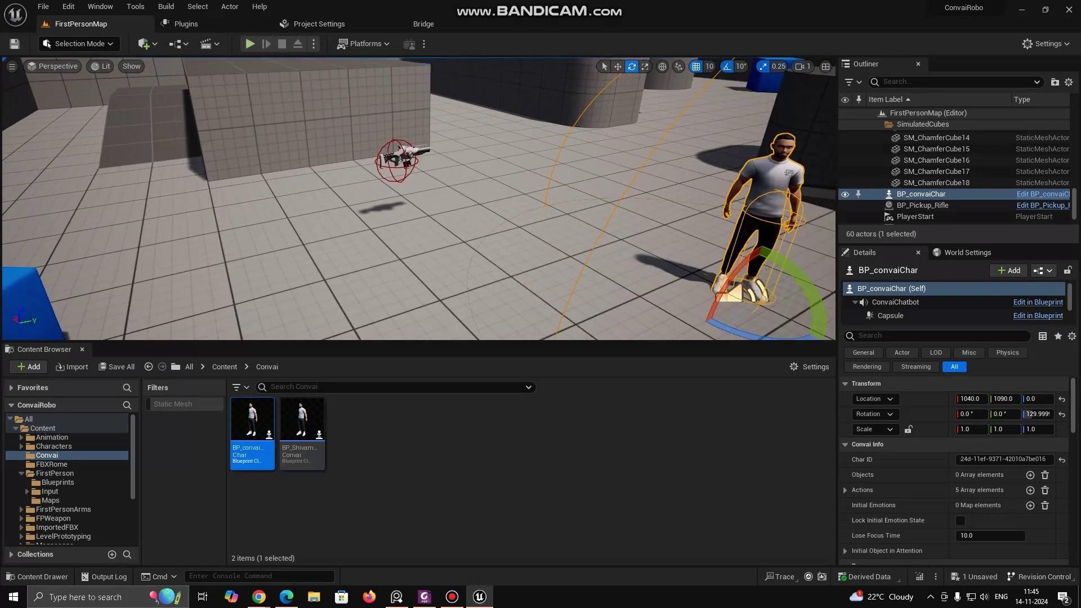
# Play FirstPersonMap, walk around in front of the Convai character to check it, and stop the play session
pyautogui.click(249, 44)
pyautogui.press('s')
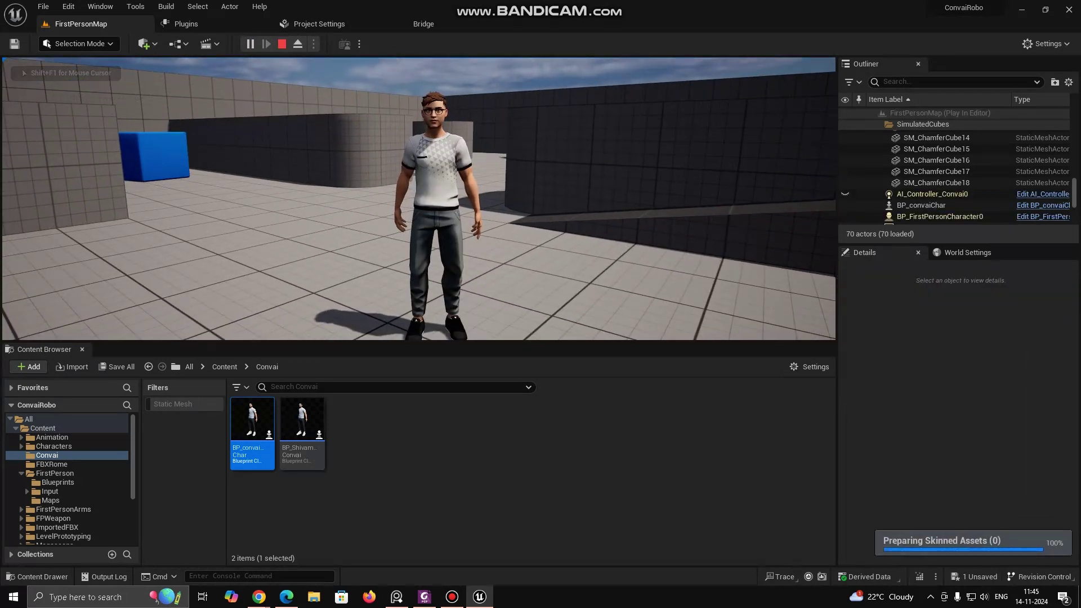
pyautogui.press('w')
pyautogui.press('s')
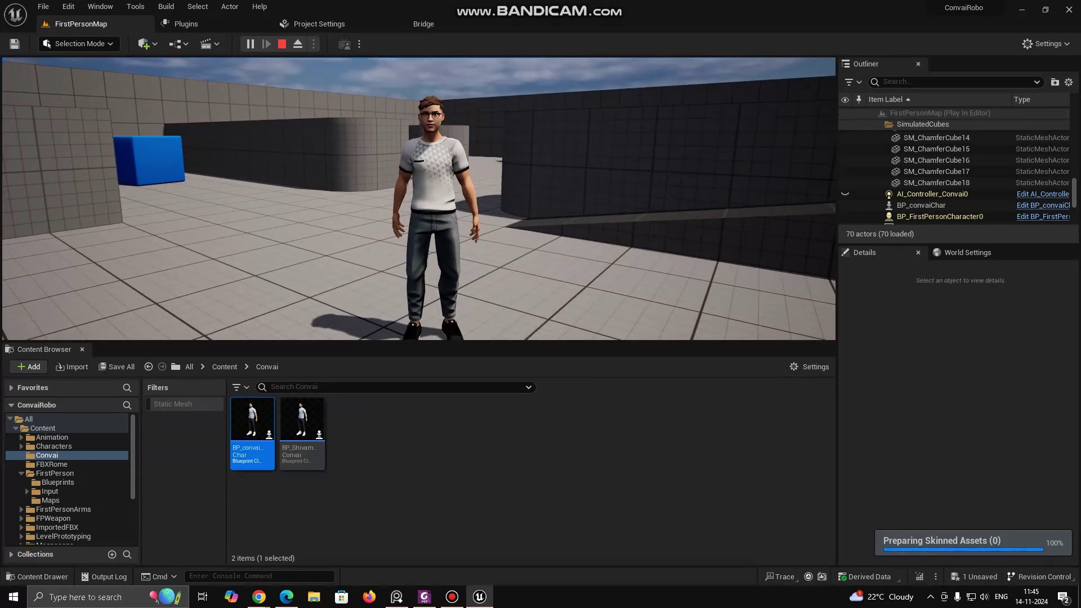
pyautogui.press('Escape')
# Change the parent class of the BP_FirstPersonCharacter blueprint to ConvaiBasePlayer, compile it and close the blueprint
pyautogui.doubleClick(251, 418)
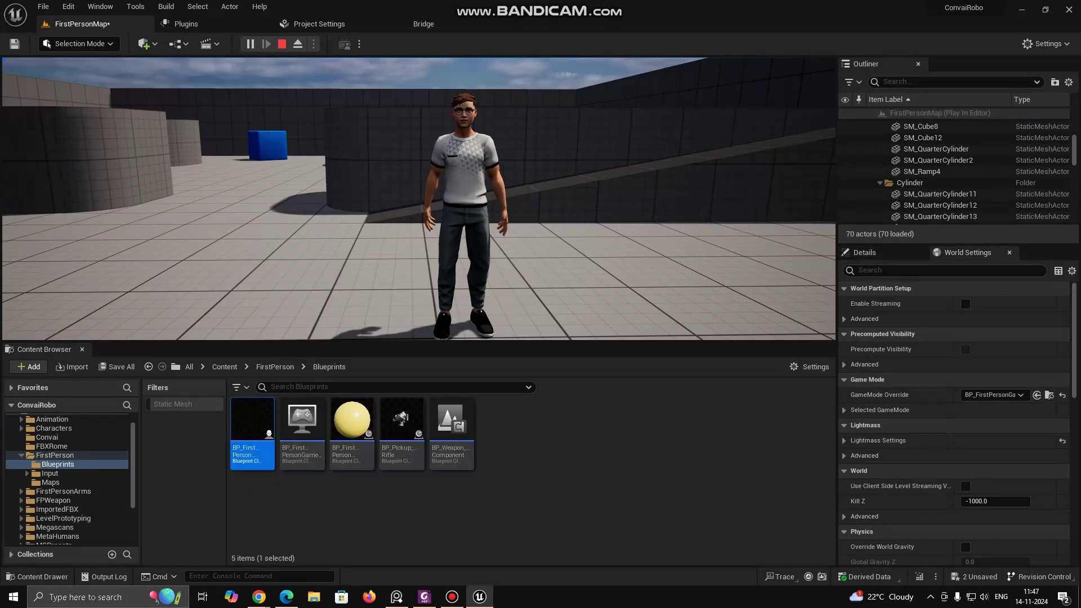
pyautogui.press('Escape')
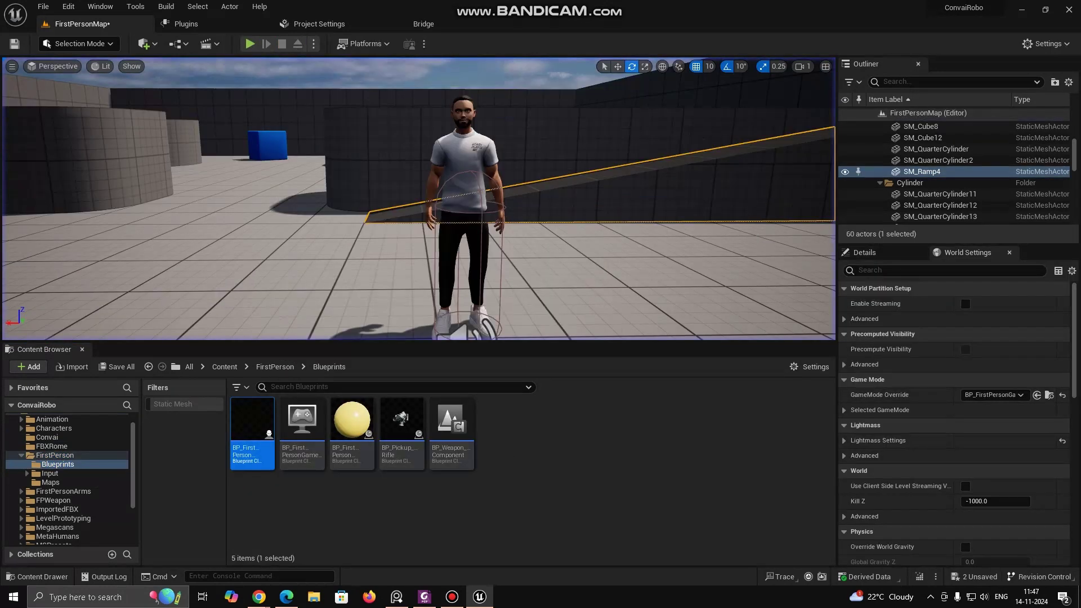
pyautogui.doubleClick(252, 421)
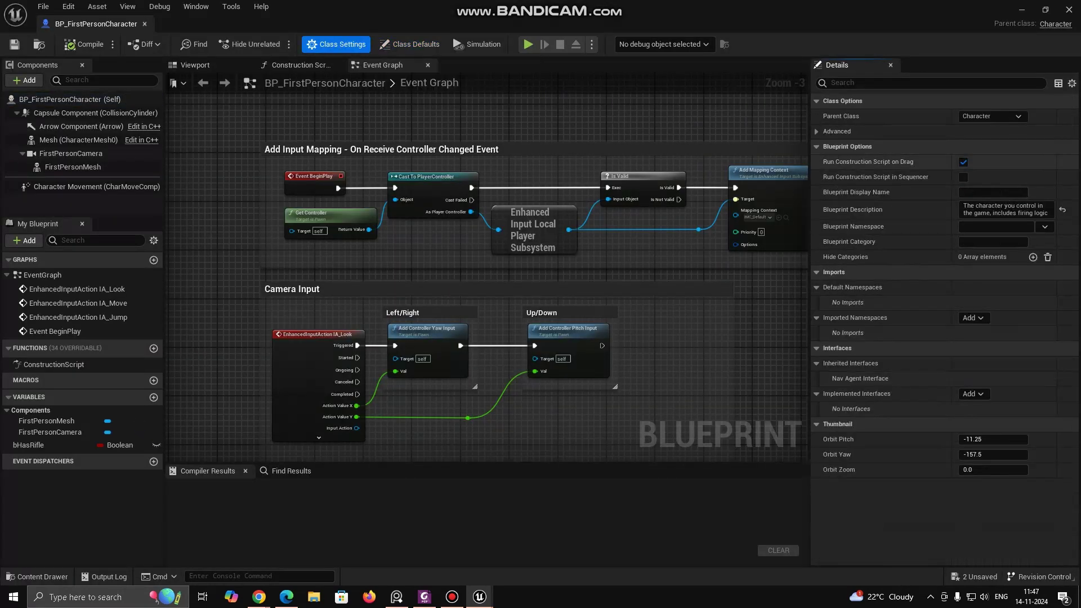
pyautogui.click(992, 116)
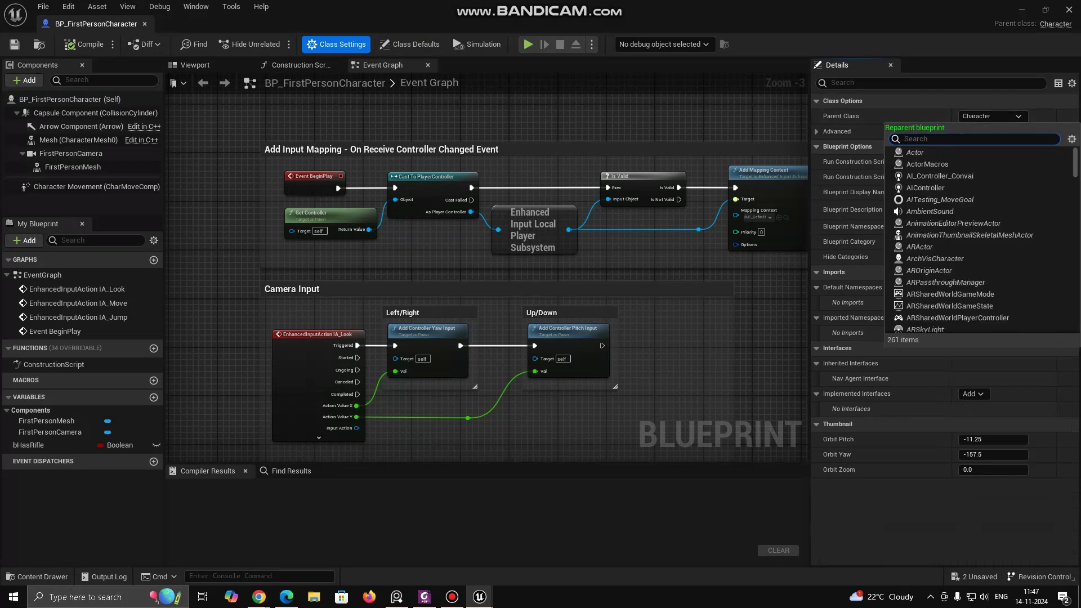
pyautogui.write('conva')
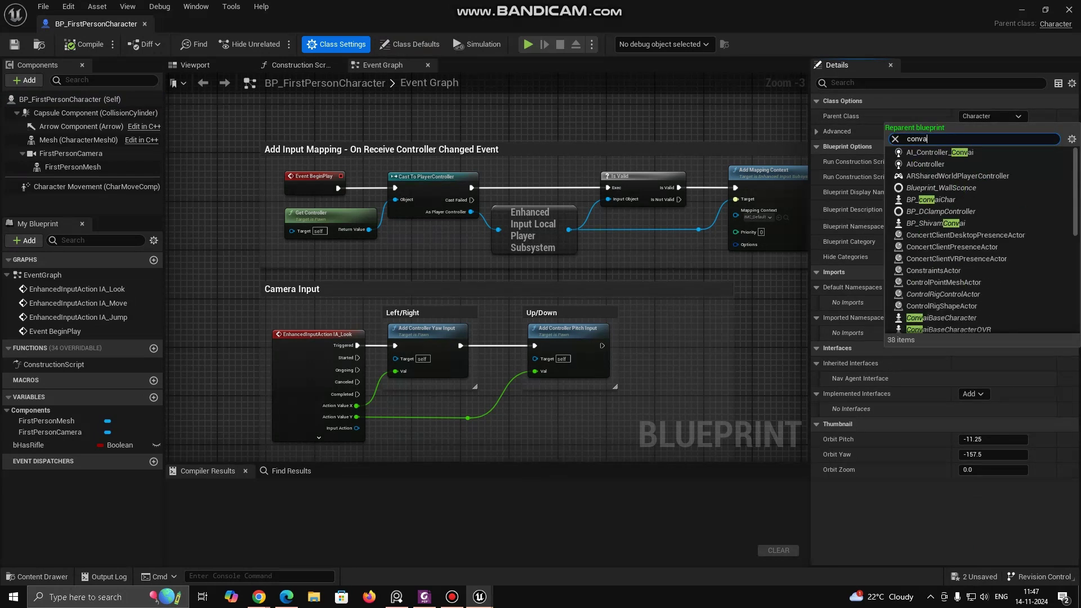
pyautogui.write('ibase')
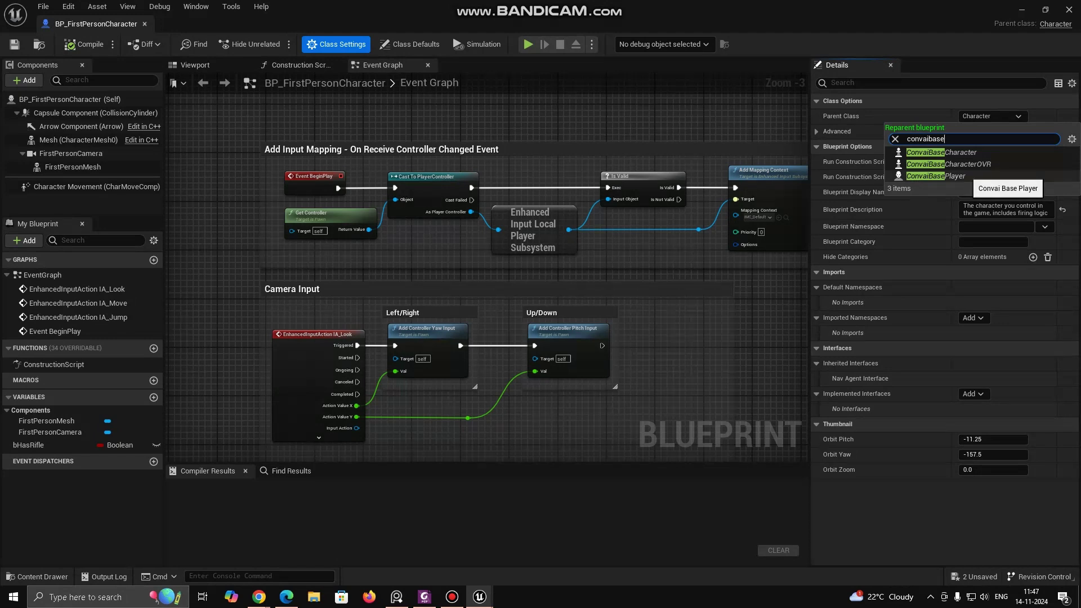
pyautogui.click(957, 176)
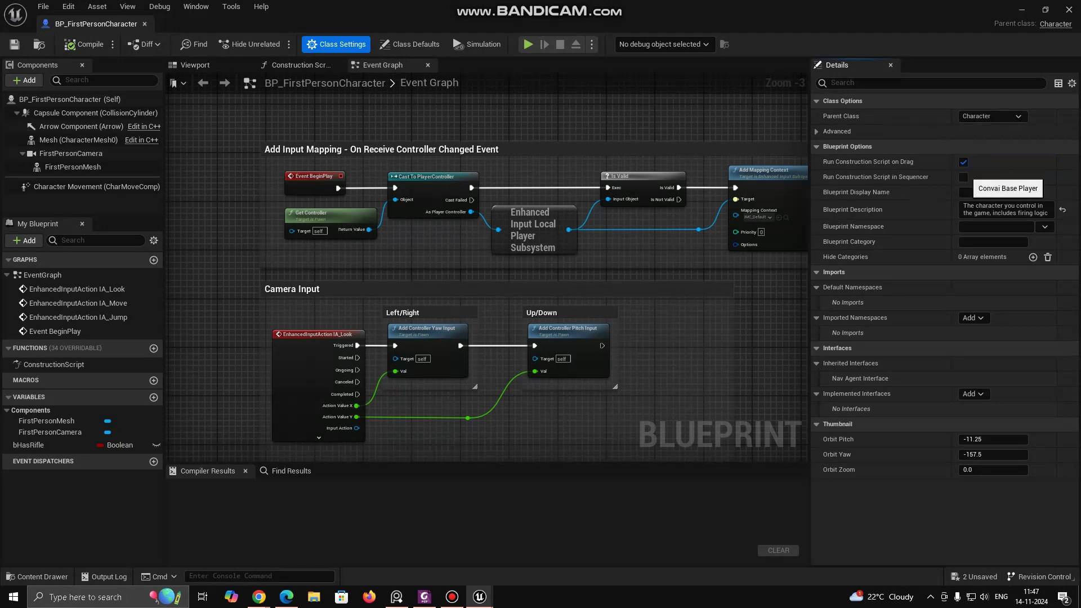
pyautogui.click(84, 44)
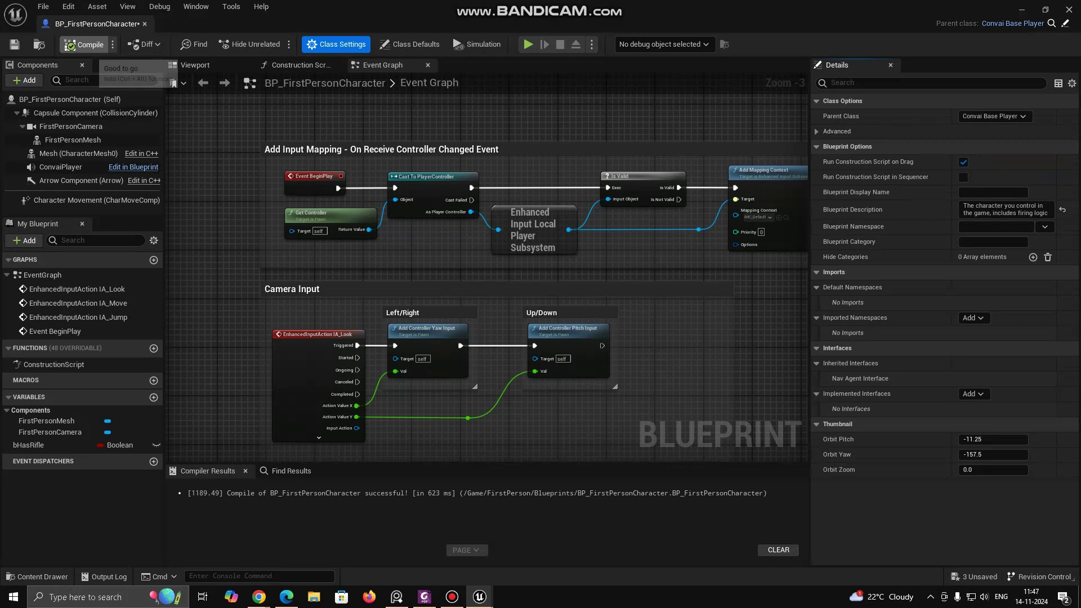
pyautogui.click(145, 24)
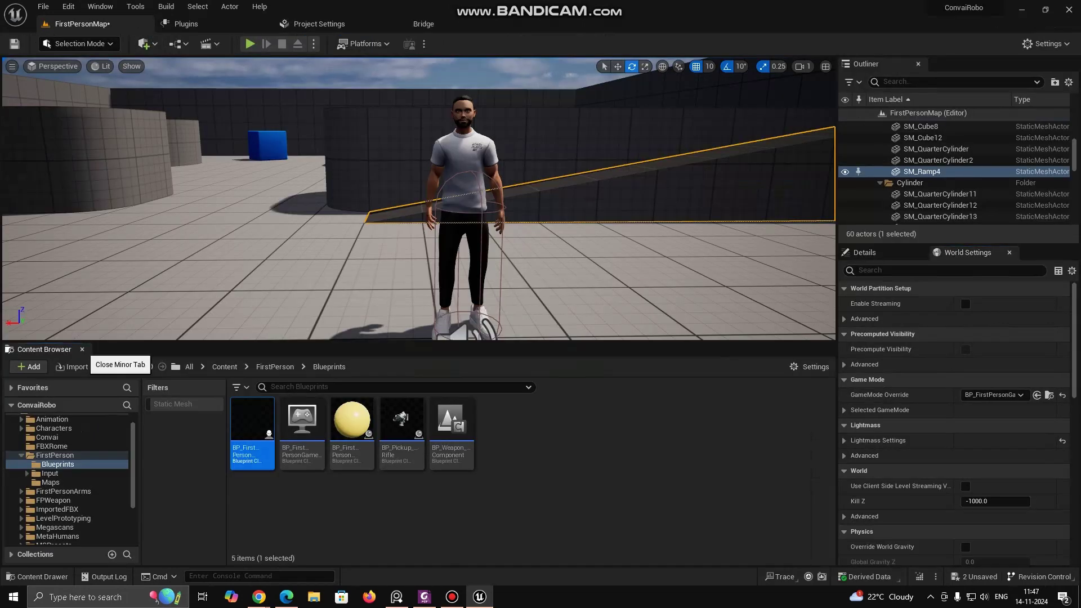
# Close the Content Browser, play FirstPersonMap and walk up to the Convai character
pyautogui.click(82, 349)
pyautogui.click(249, 44)
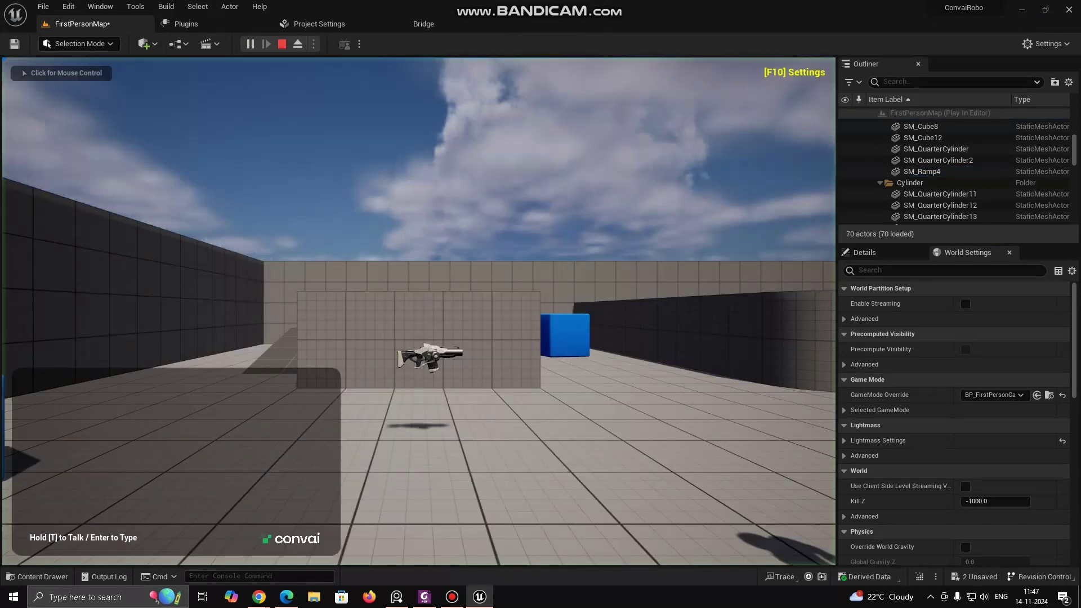
pyautogui.press('a')
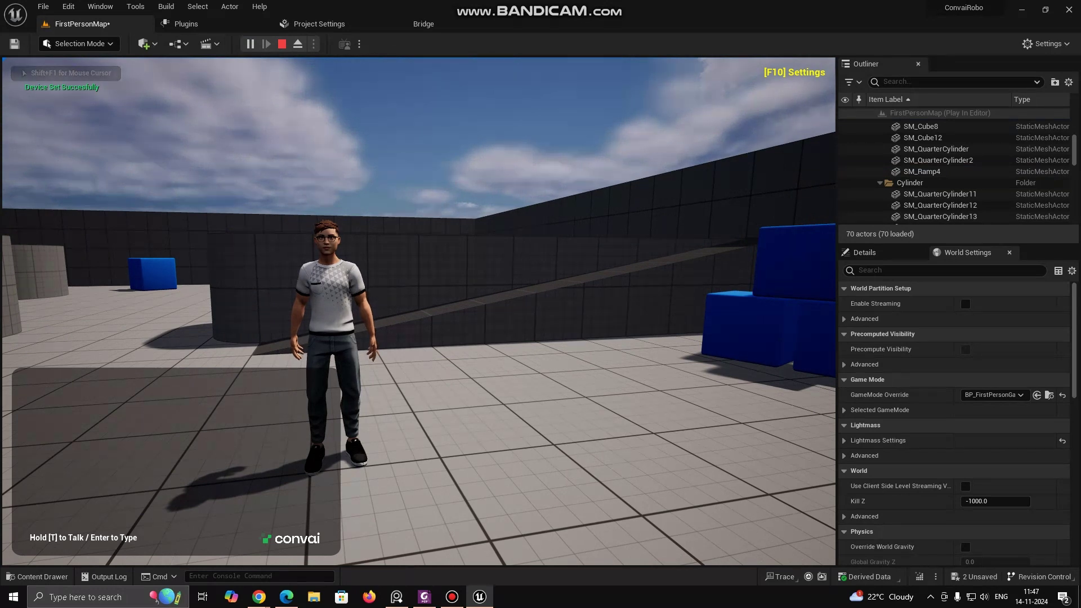
pyautogui.press('w')
pyautogui.press('w')
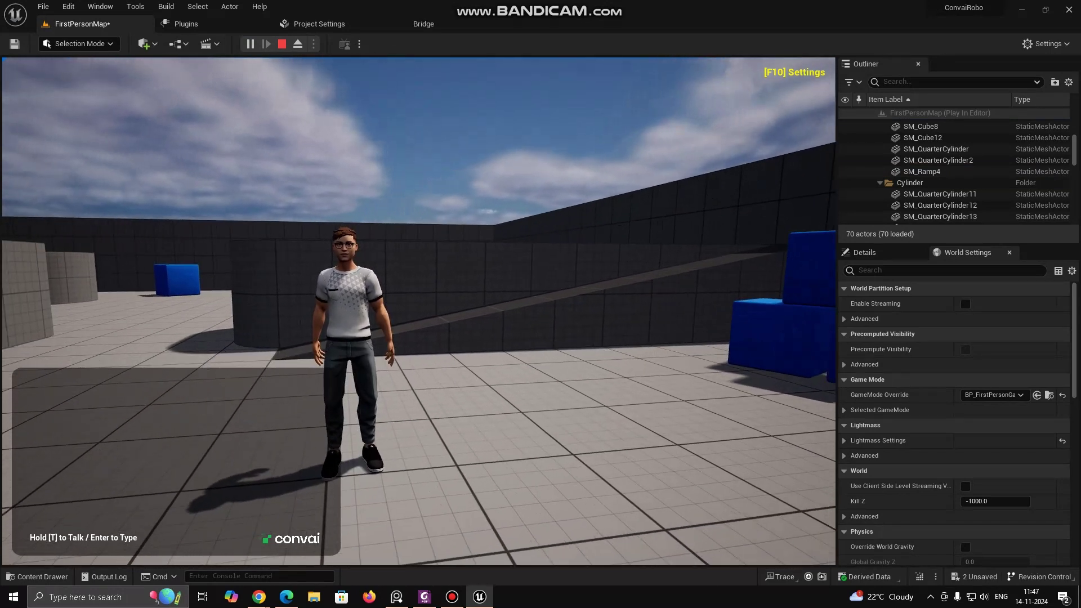
# Send the chat message "hello there" to the Convai character, move closer to it and end the play session
pyautogui.press('Return')
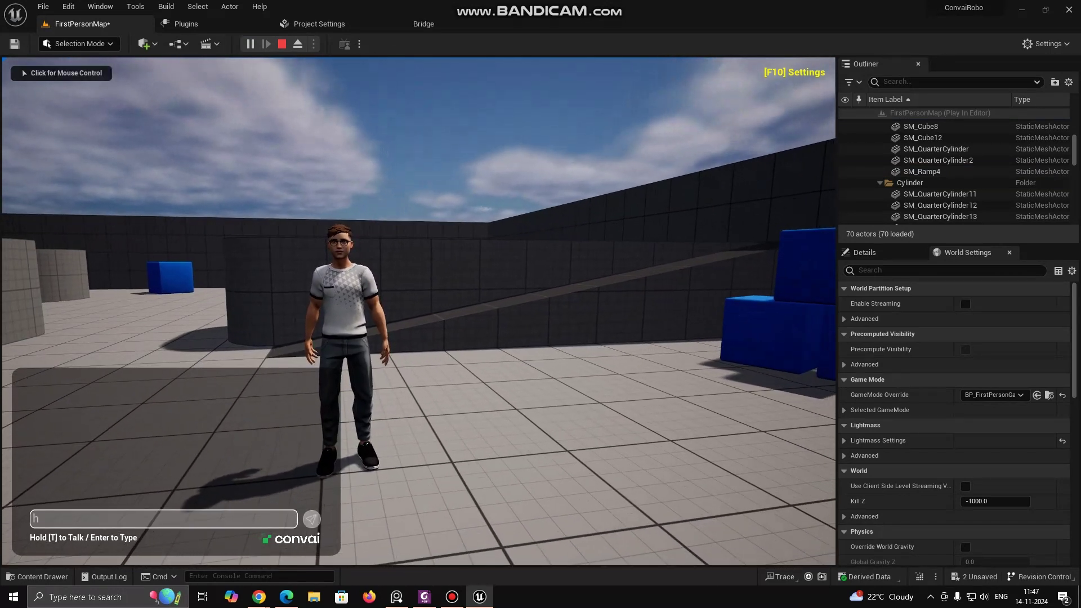
pyautogui.write('hello there')
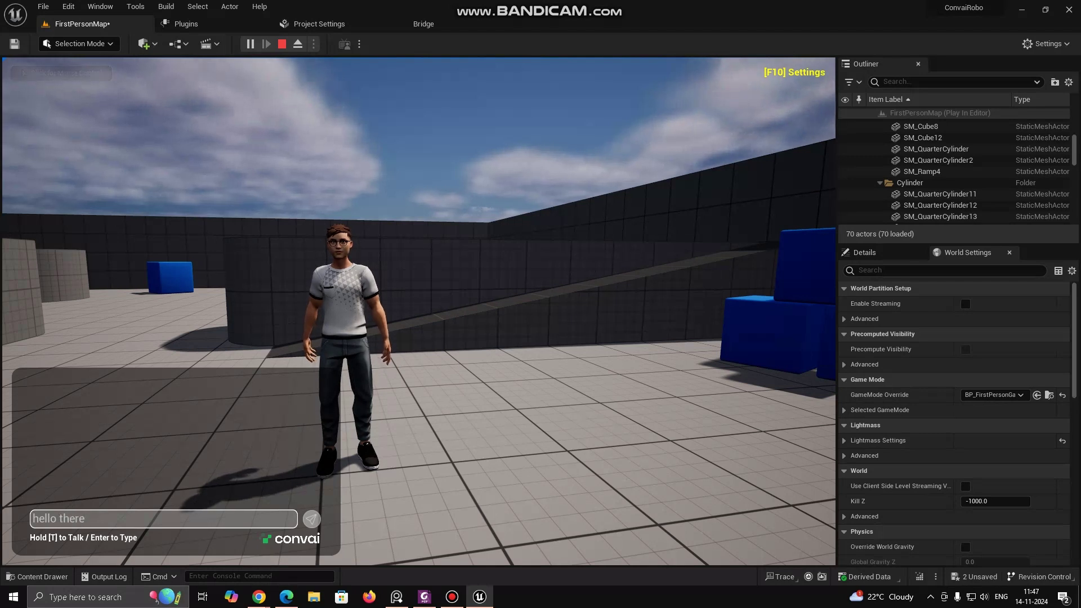
pyautogui.press('Return')
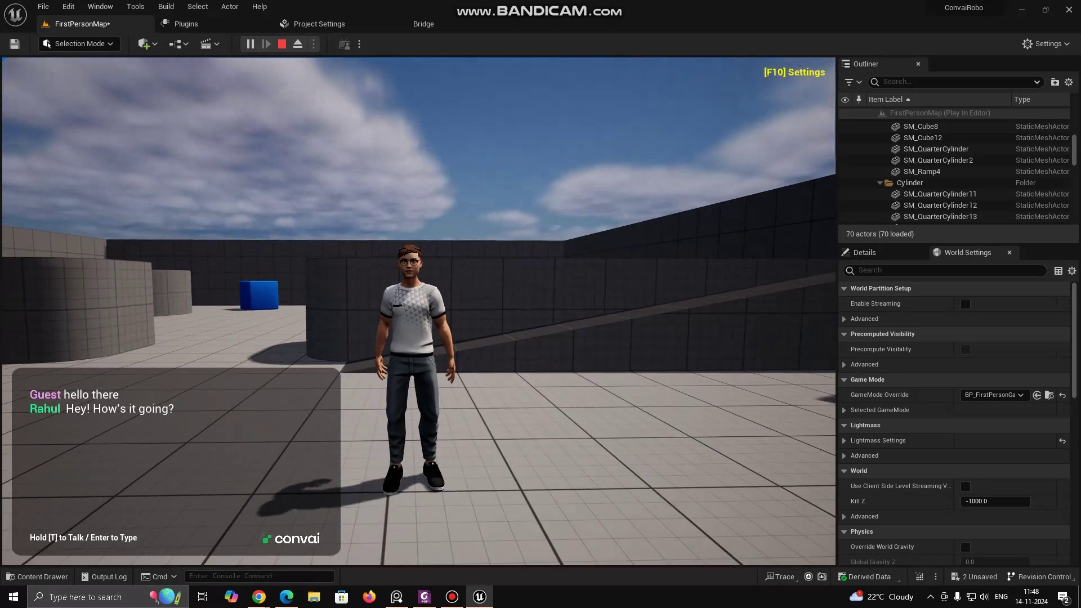
pyautogui.press('w')
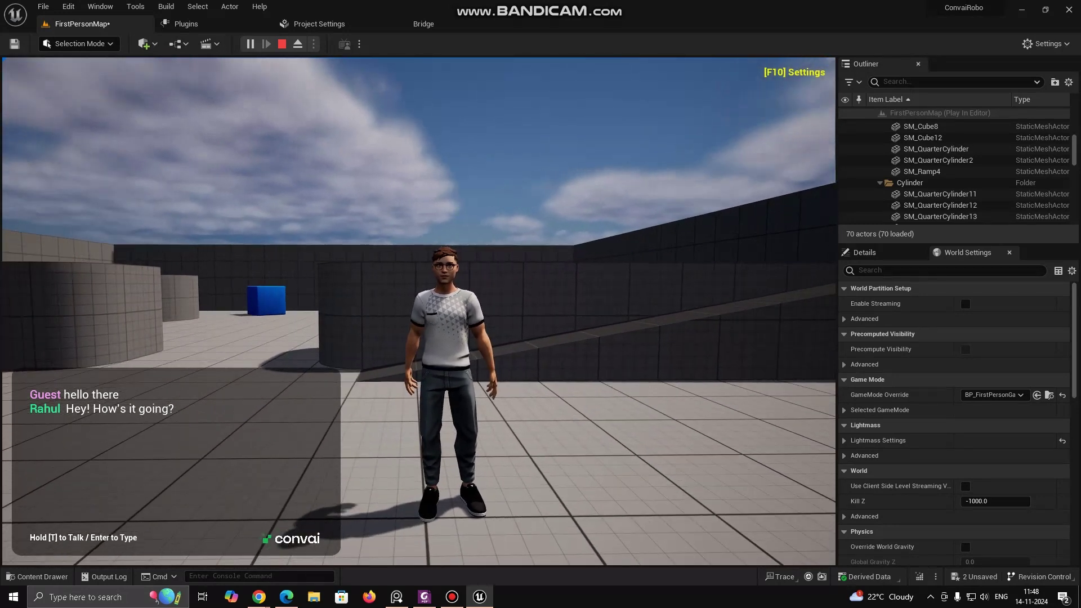
pyautogui.press('Escape')
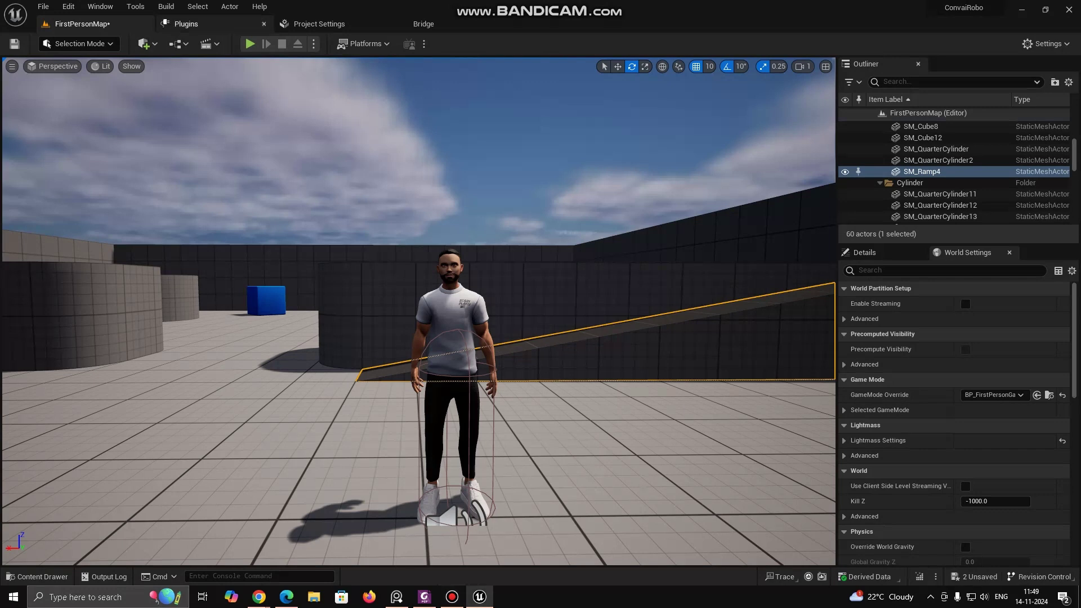
# Play the map again, walk up to the character, ask it by voice to introduce itself, and stop playing
pyautogui.click(250, 44)
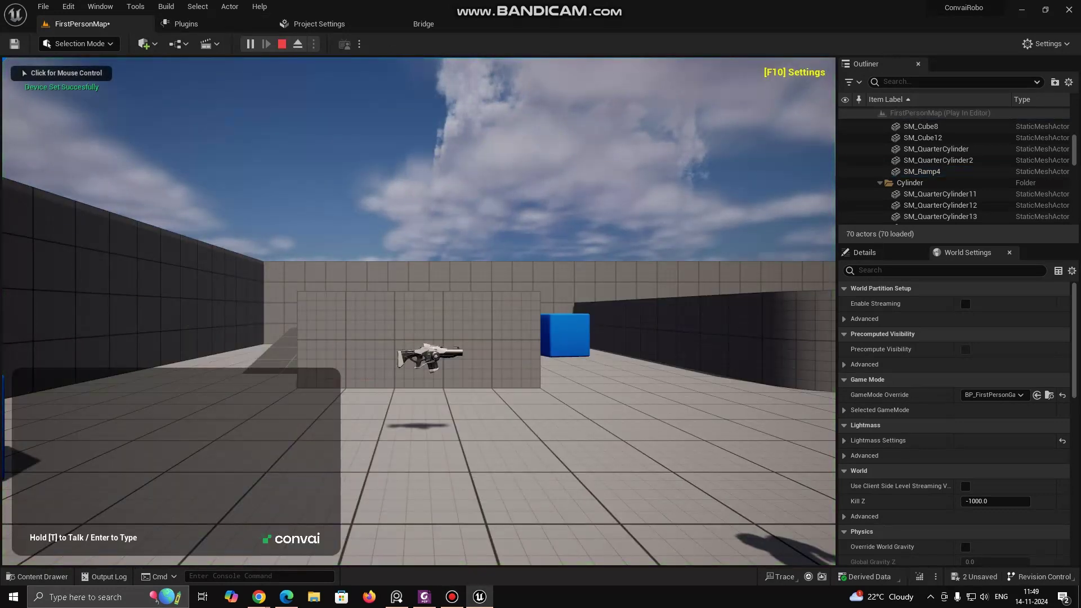
pyautogui.click(419, 312)
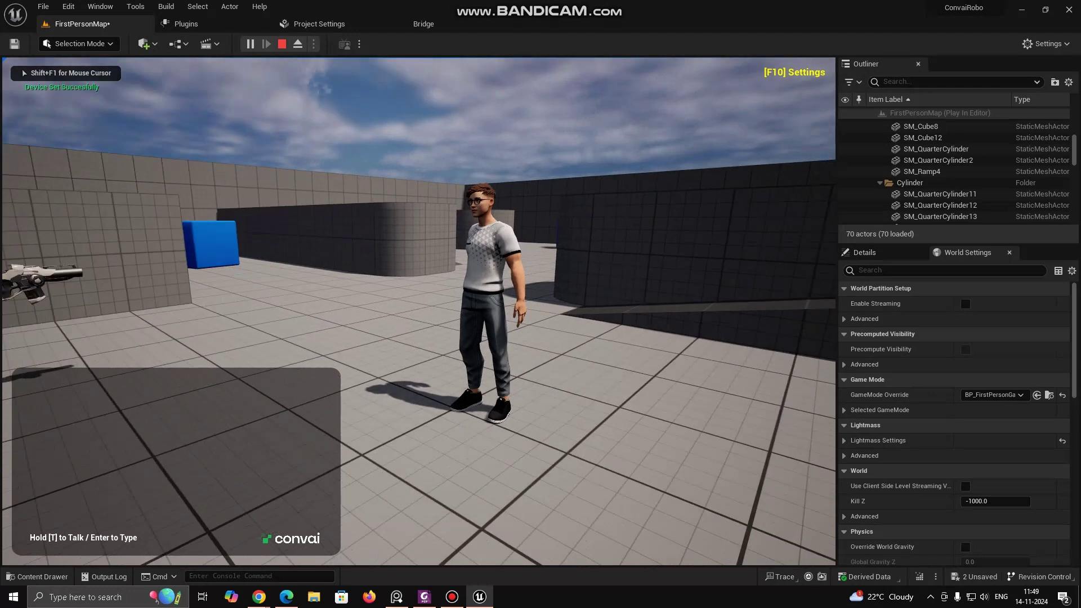
pyautogui.press('a')
pyautogui.press('w')
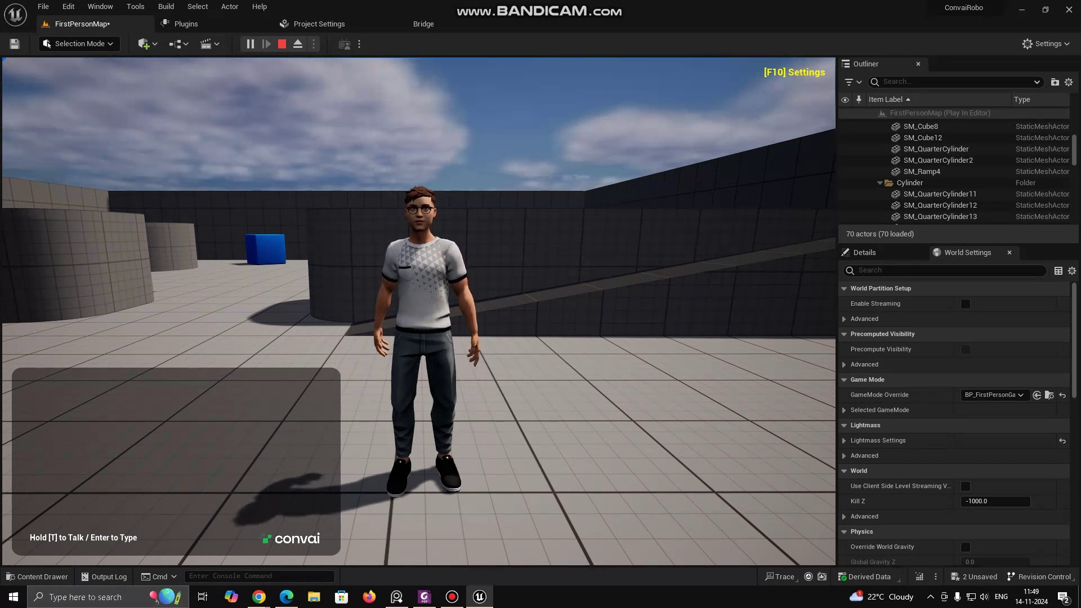
pyautogui.press('t')
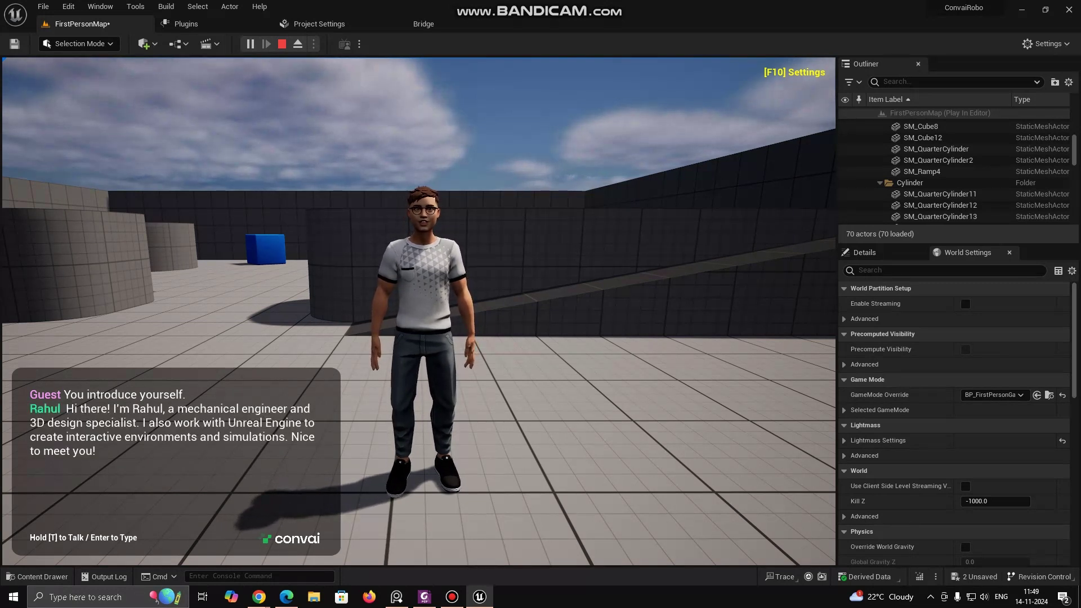
pyautogui.press('Escape')
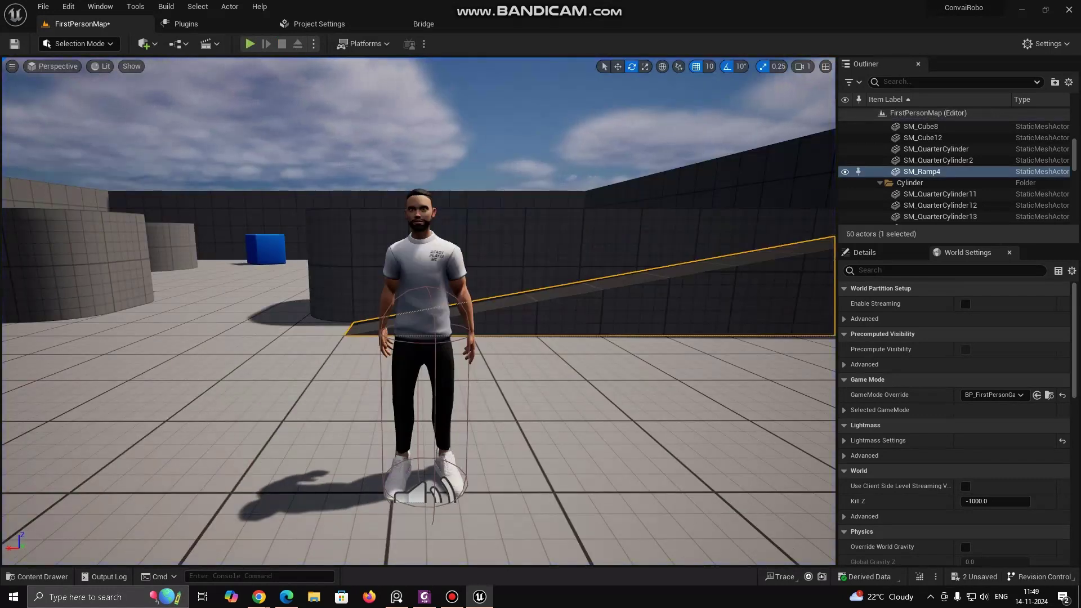
# Examine the blue chamfer cubes around the character, selecting several of them in the level
pyautogui.moveTo(419, 311); pyautogui.dragTo(366, 282, button='right')
pyautogui.click(160, 311)
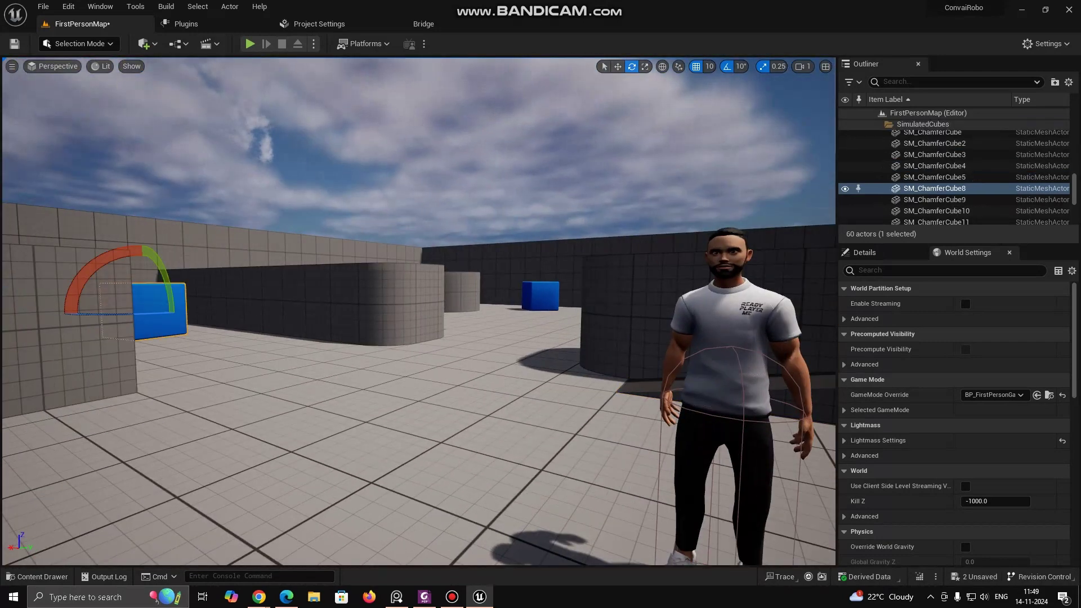
pyautogui.click(541, 297)
pyautogui.moveTo(542, 297); pyautogui.dragTo(715, 287, button='right')
pyautogui.click(525, 369)
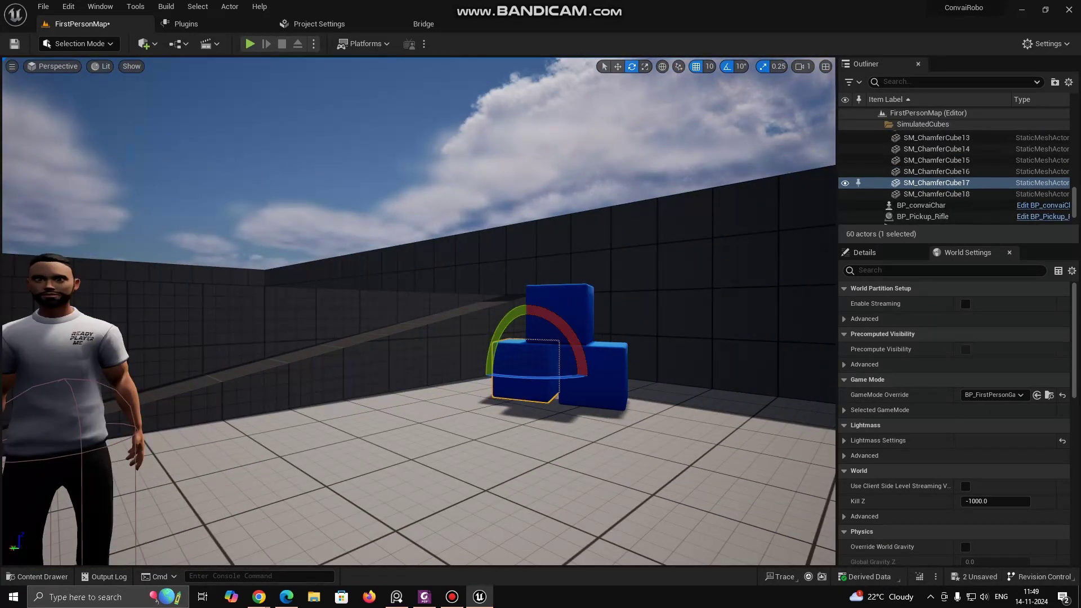
pyautogui.moveTo(525, 369); pyautogui.dragTo(418, 387, button='right')
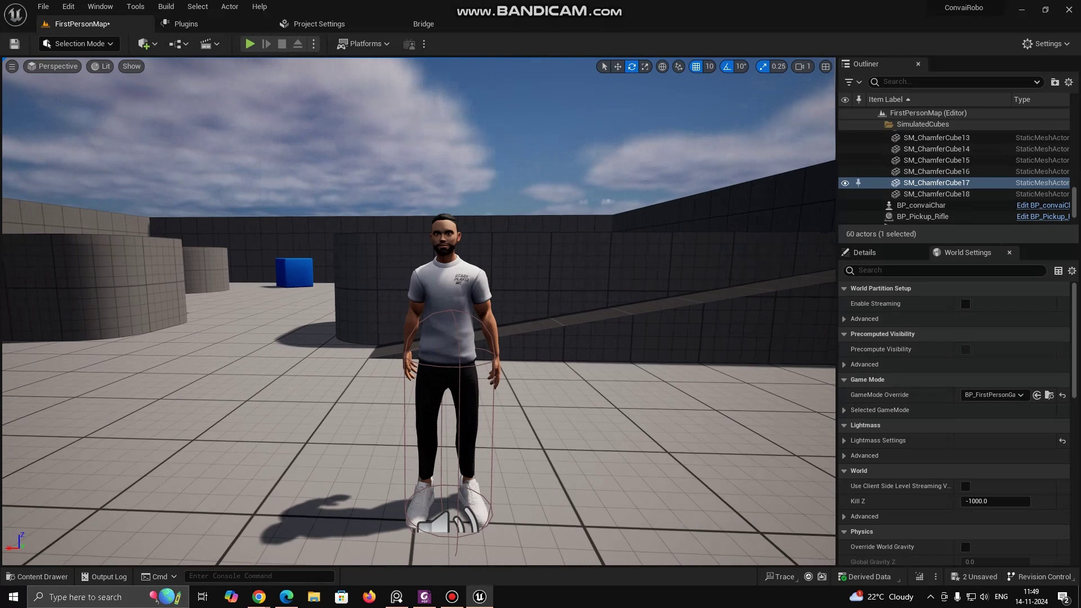
# Add an action named "explain" to the Convai Info Actions of BP_convaiChar
pyautogui.click(448, 321)
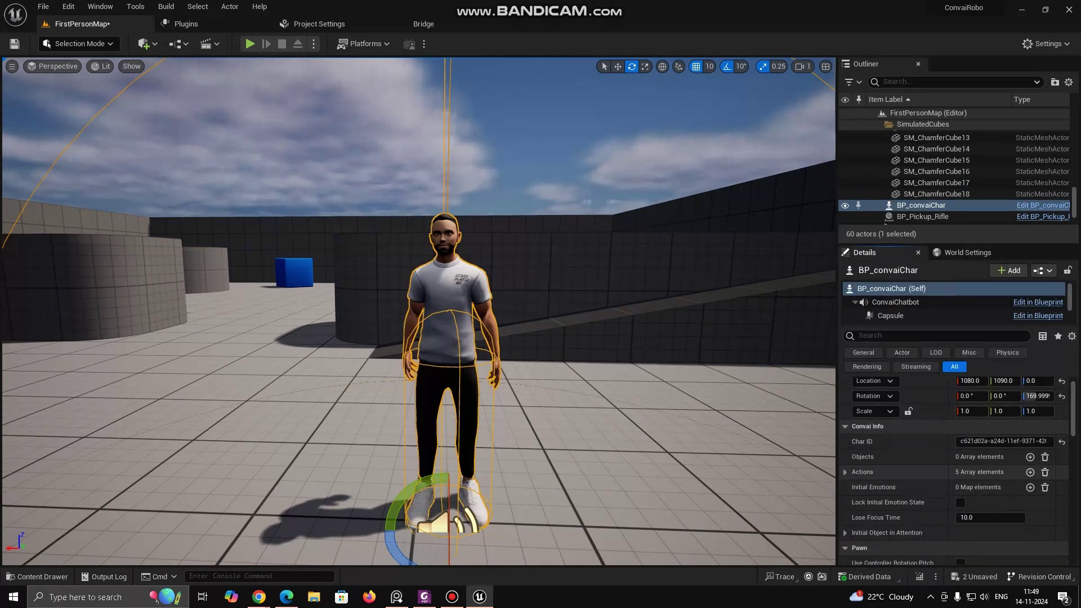
pyautogui.click(845, 472)
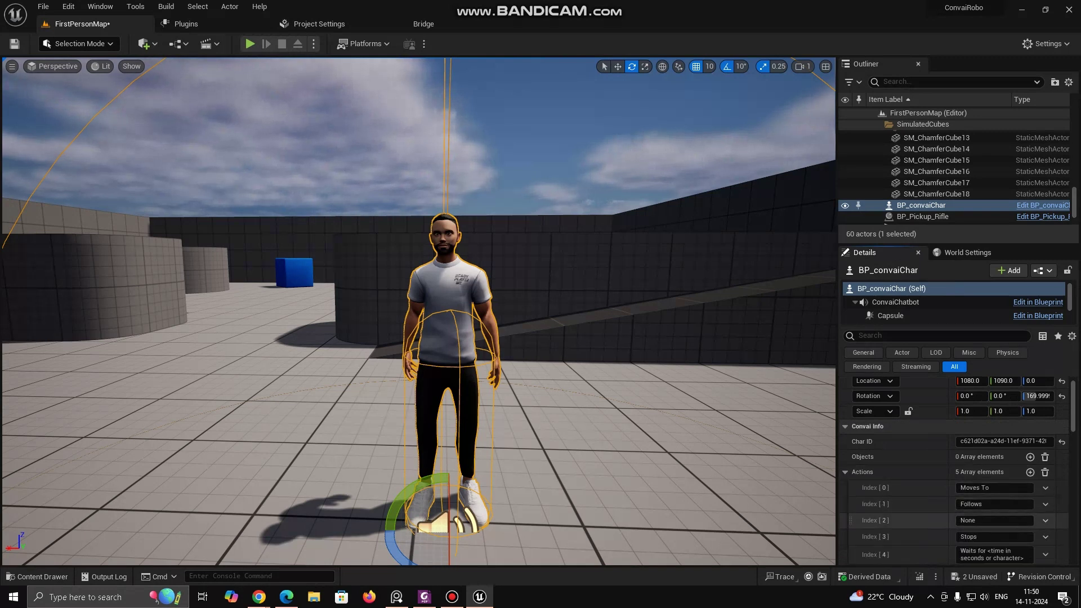
pyautogui.scroll(-1, 994, 521)
pyautogui.scroll(-1, 993, 529)
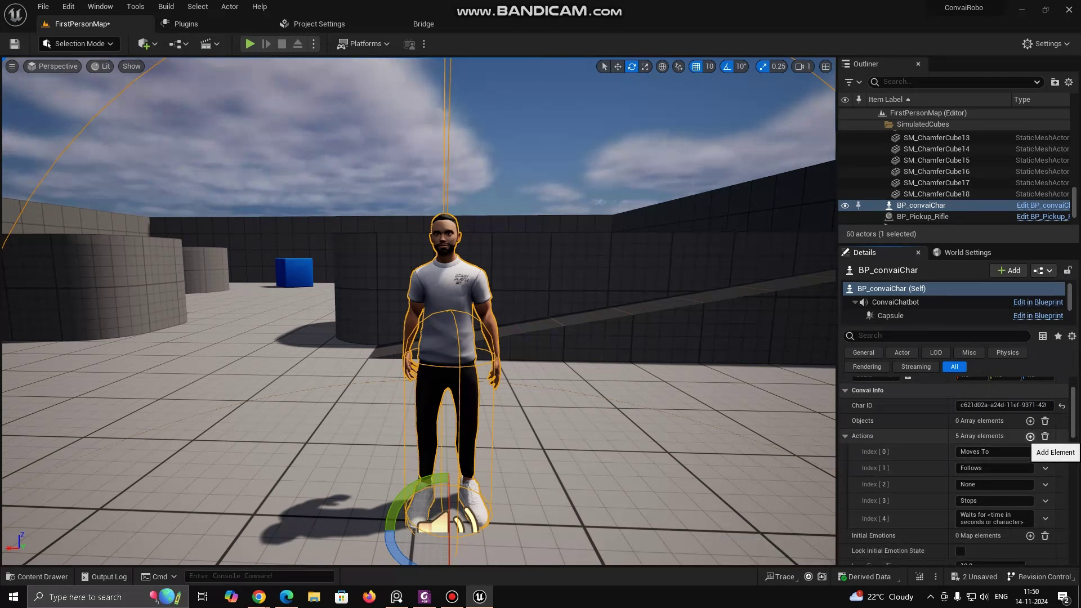
pyautogui.click(1030, 436)
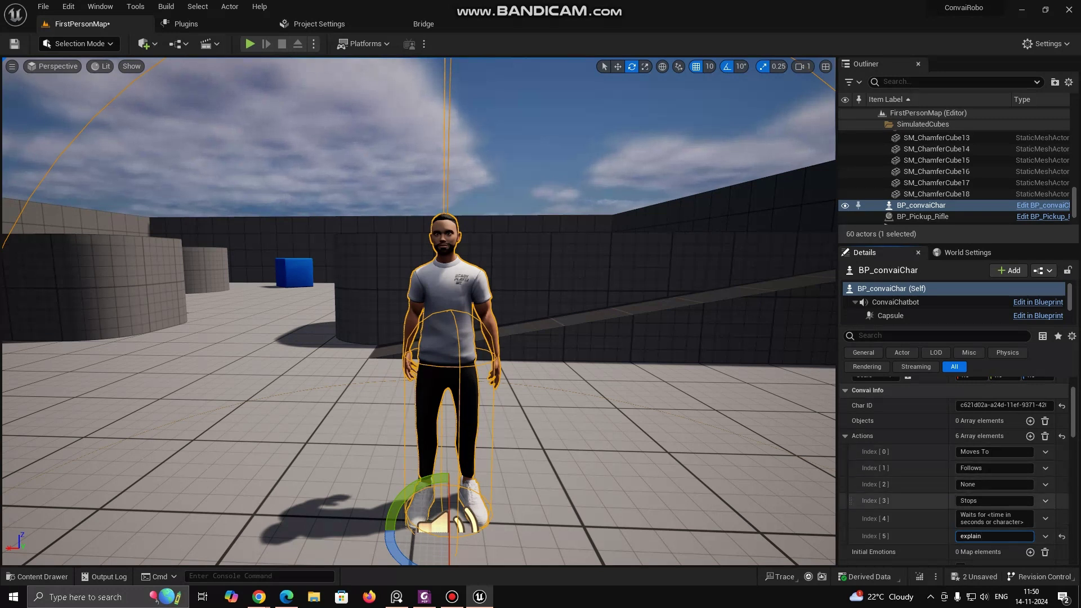
pyautogui.scroll(-1, 870, 515)
pyautogui.scroll(1, 1017, 516)
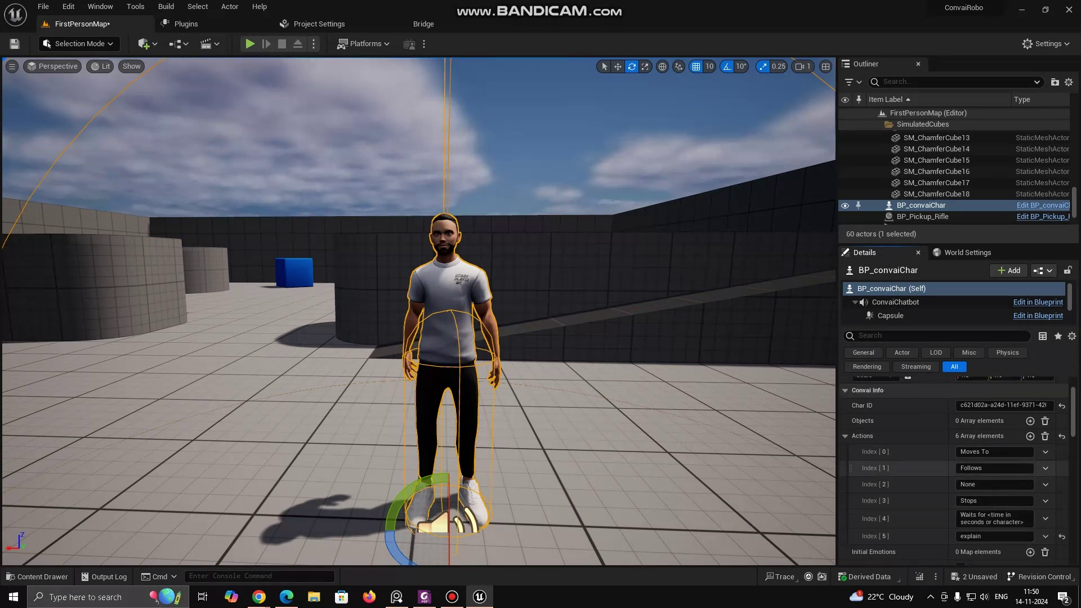
pyautogui.click(846, 436)
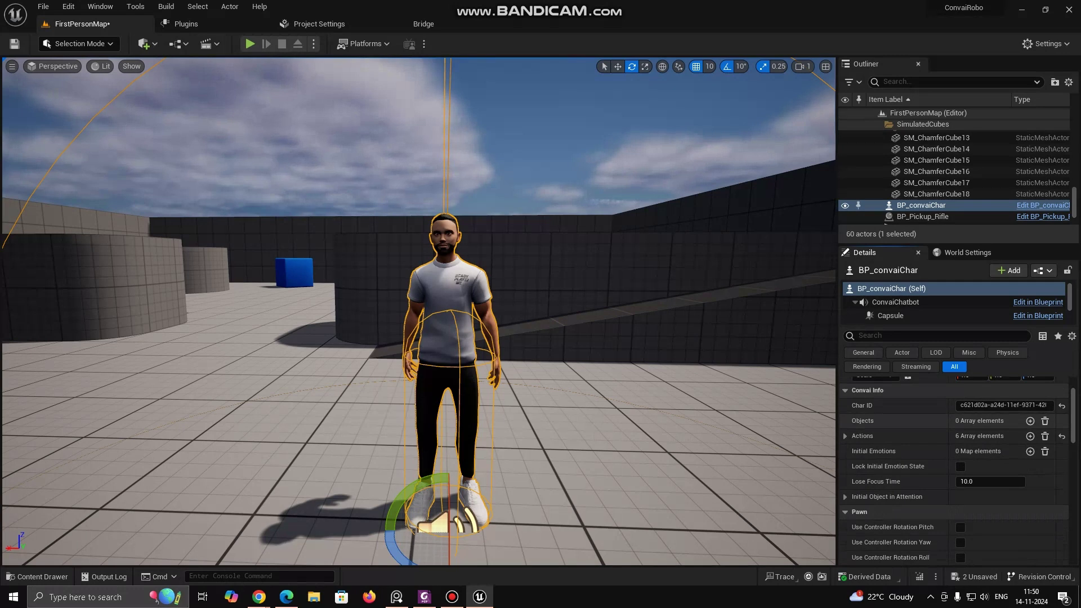
# Add an object to BP_convaiChar's Objects that references SM_ChamferCube2, with the name "Box number 1" and description "Box conatains vegitable"
pyautogui.click(1030, 421)
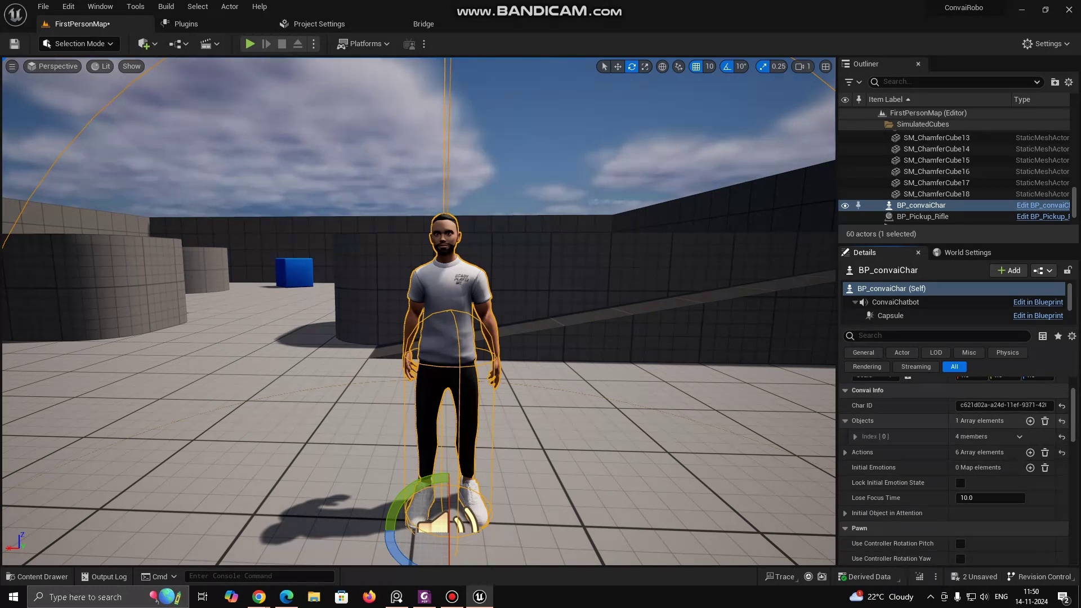
pyautogui.click(855, 436)
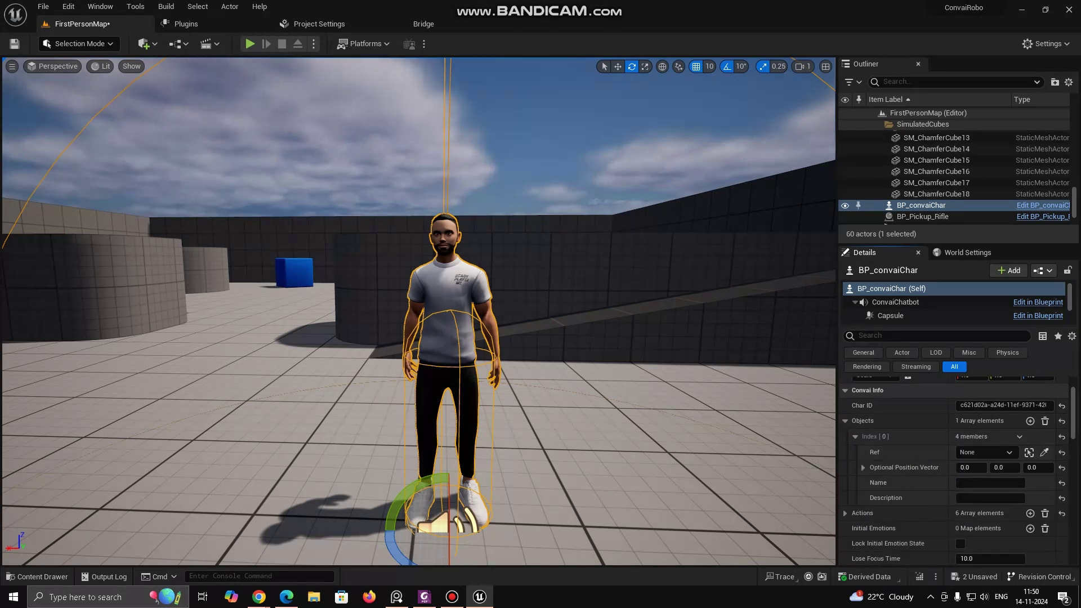
pyautogui.moveTo(591, 337); pyautogui.dragTo(687, 341, button='right')
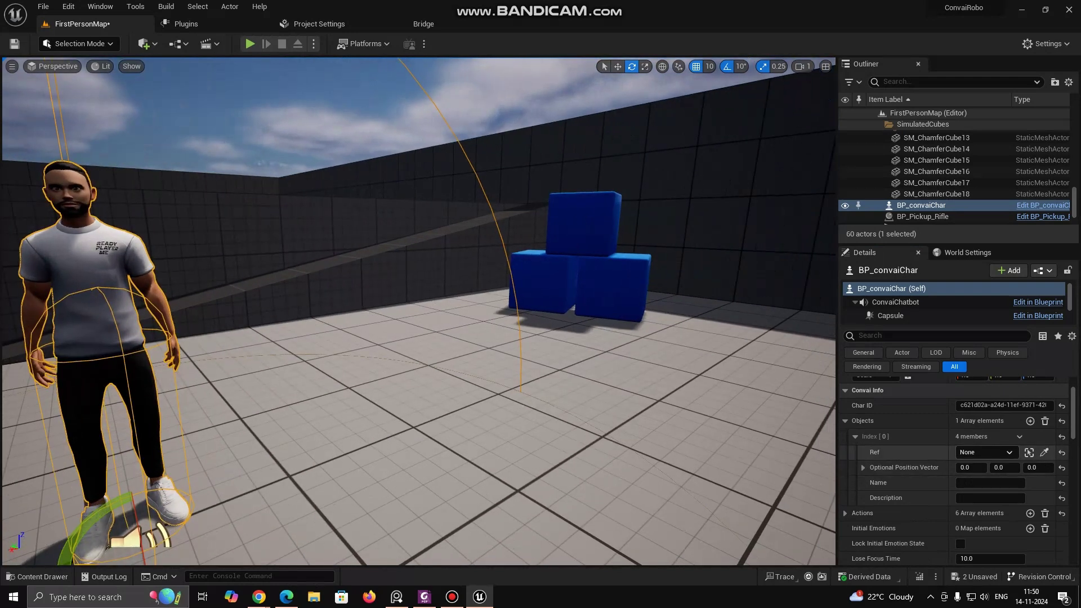
pyautogui.click(1044, 452)
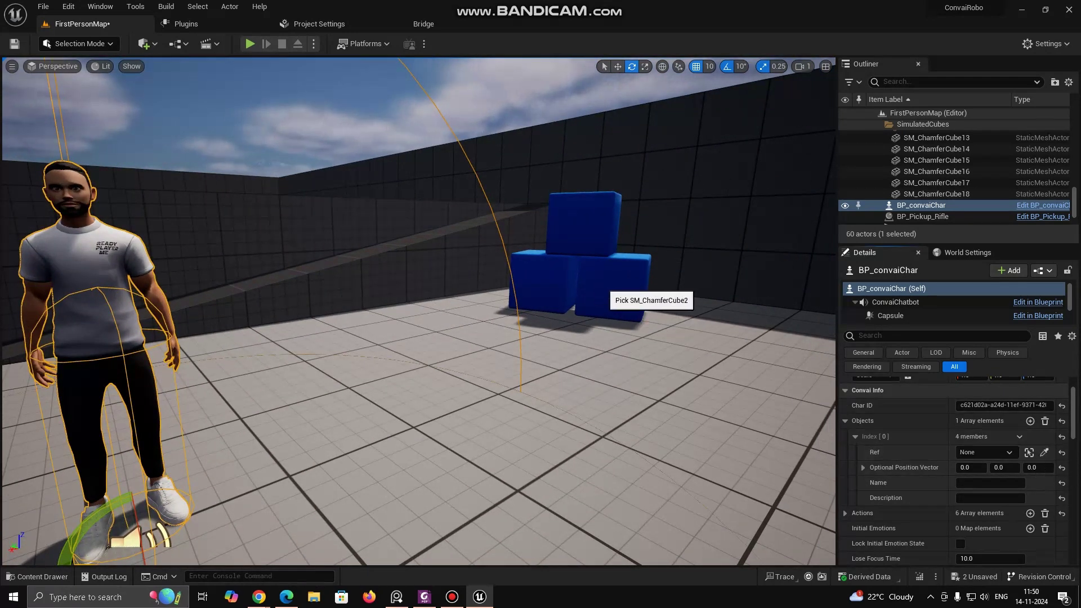
pyautogui.click(608, 287)
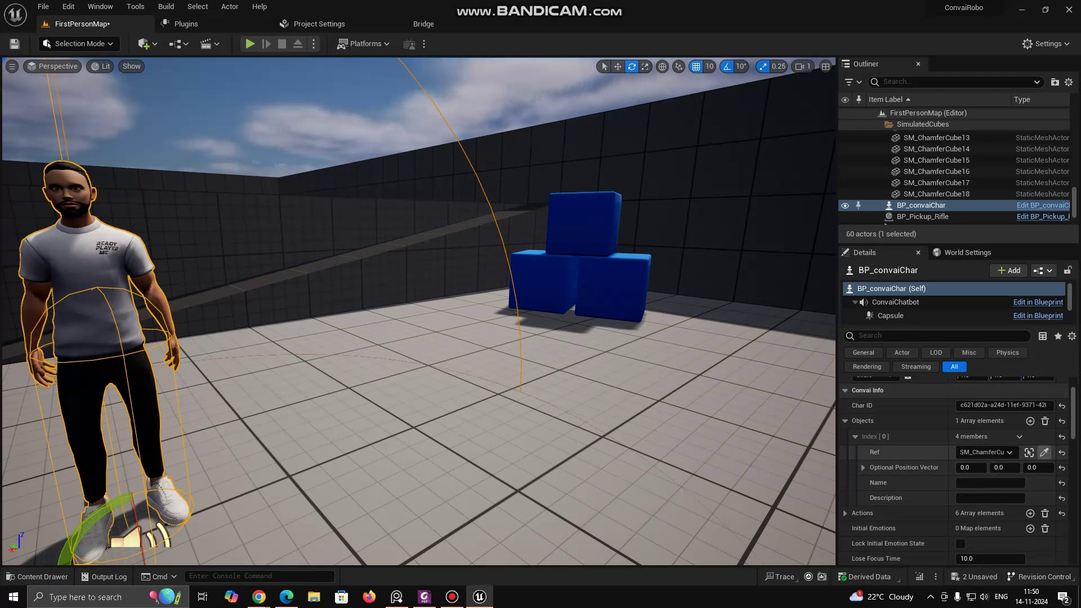
pyautogui.click(1044, 452)
pyautogui.click(626, 297)
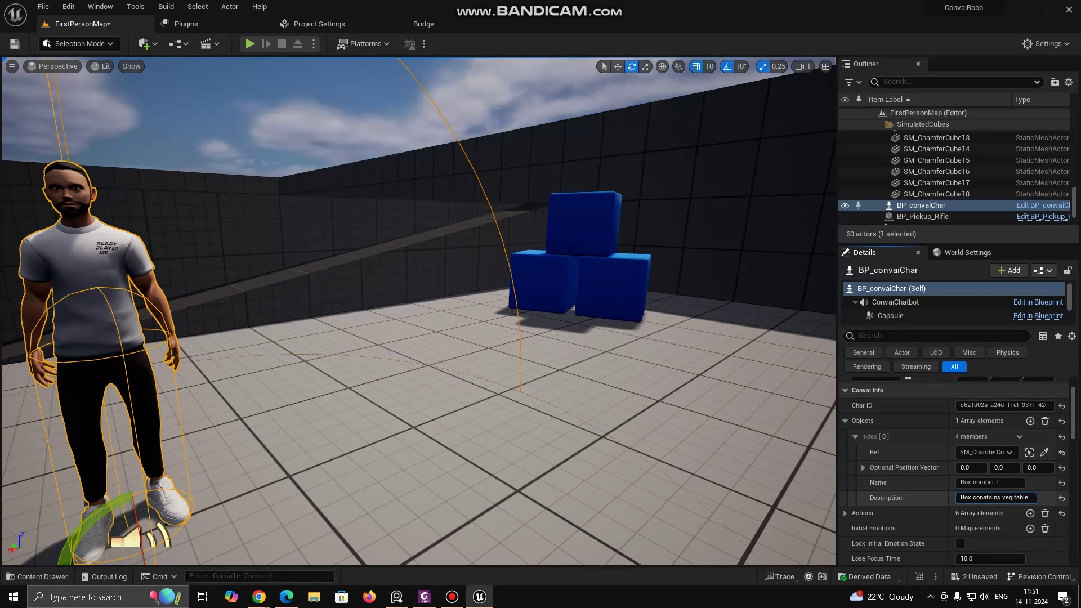
pyautogui.click(856, 437)
# Add a second entry to the Convai Info Objects of BP_convaiChar
pyautogui.moveTo(648, 337); pyautogui.dragTo(479, 338, button='right')
pyautogui.moveTo(378, 307); pyautogui.dragTo(389, 307, button='right')
pyautogui.click(1030, 421)
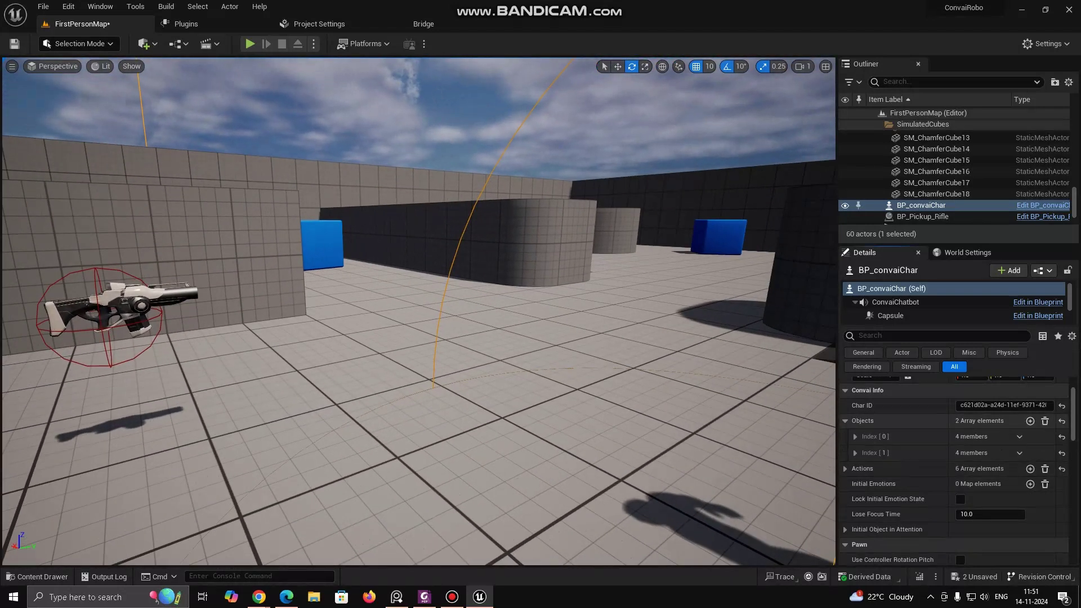
# Open the source folder of the Drone asset under ImportedFBX in the project content
pyautogui.click(37, 576)
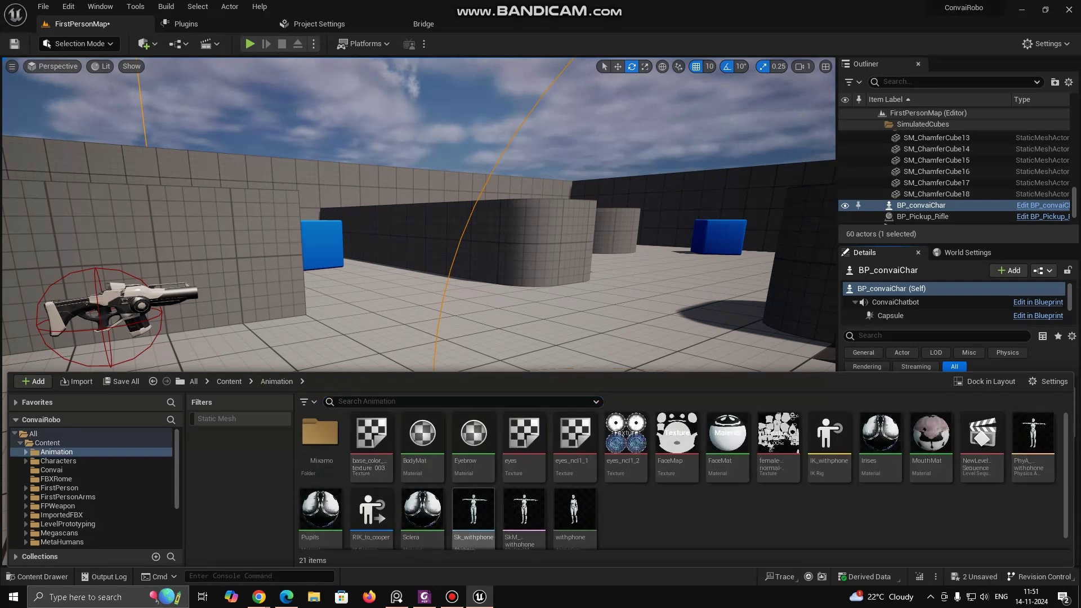
pyautogui.doubleClick(320, 436)
pyautogui.click(48, 443)
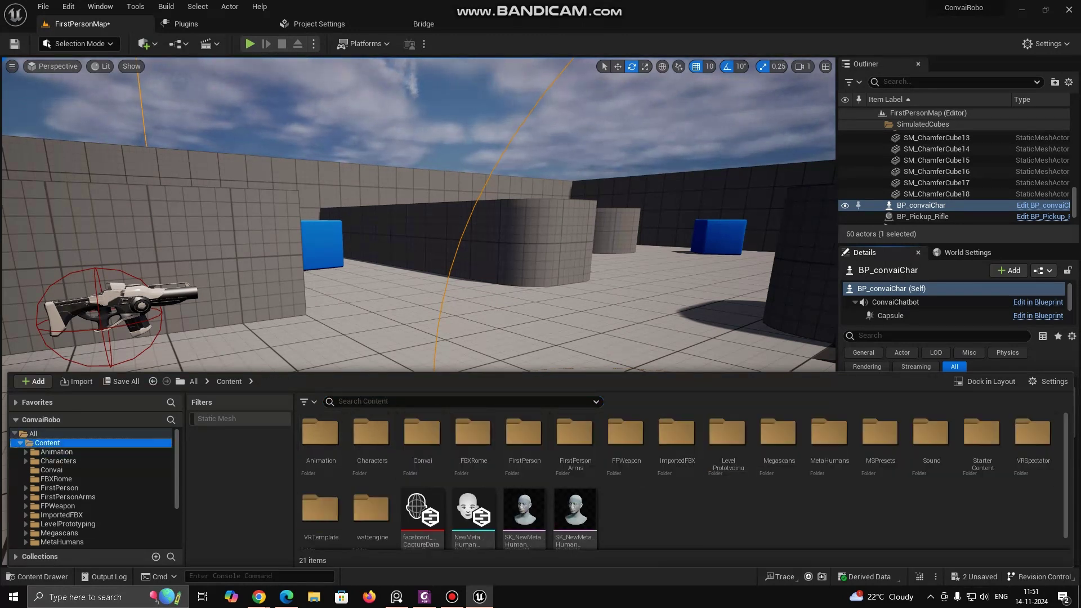
pyautogui.doubleClick(678, 440)
pyautogui.doubleClick(415, 433)
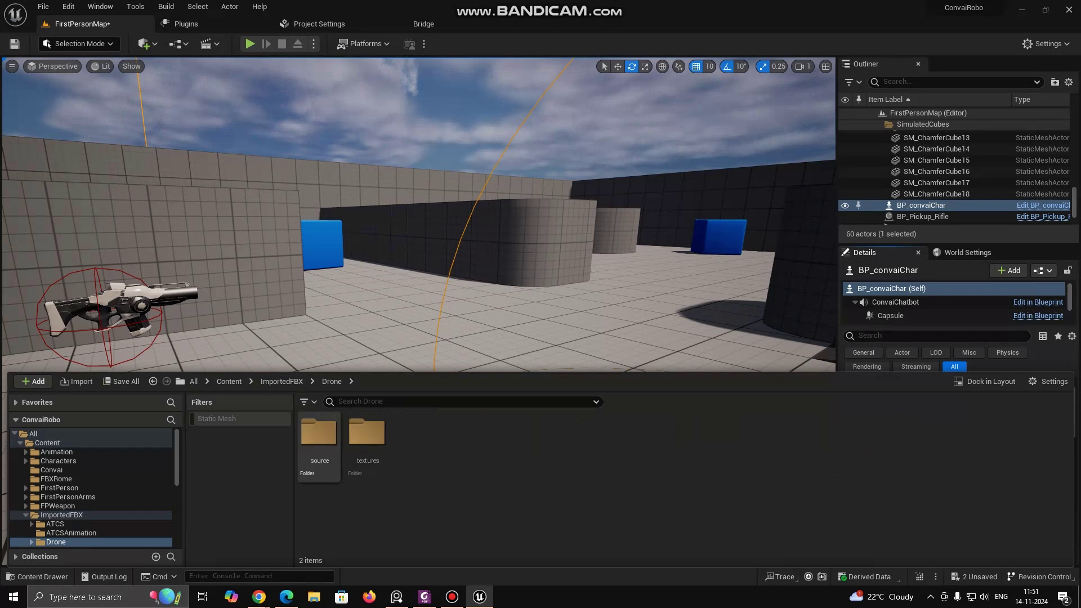
pyautogui.doubleClick(318, 432)
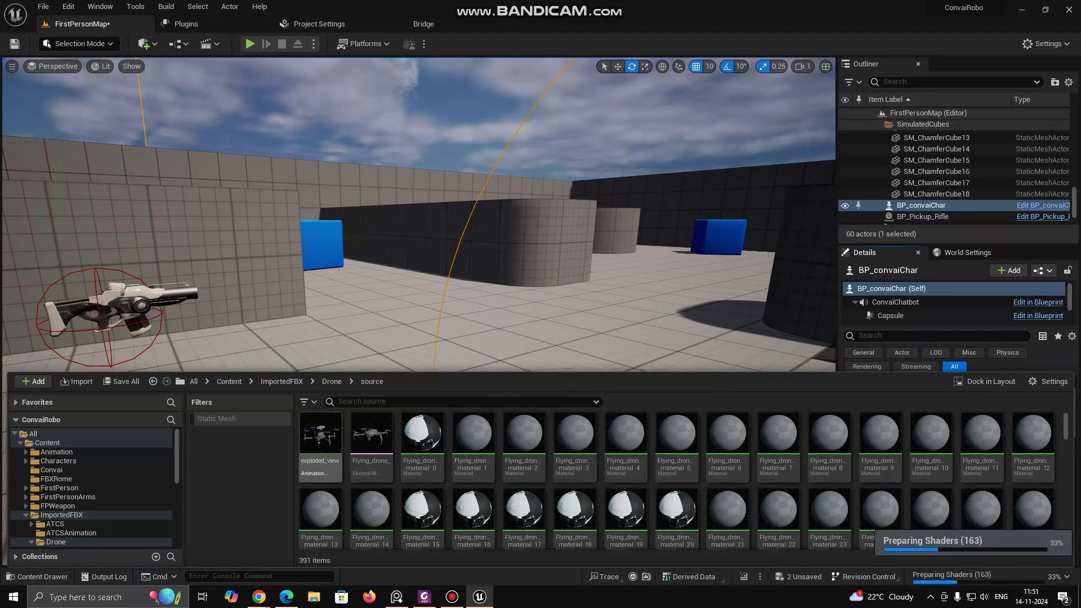
# Try placing a drone animation from the Drone3D folder in the level, and undo the placement
pyautogui.click(61, 514)
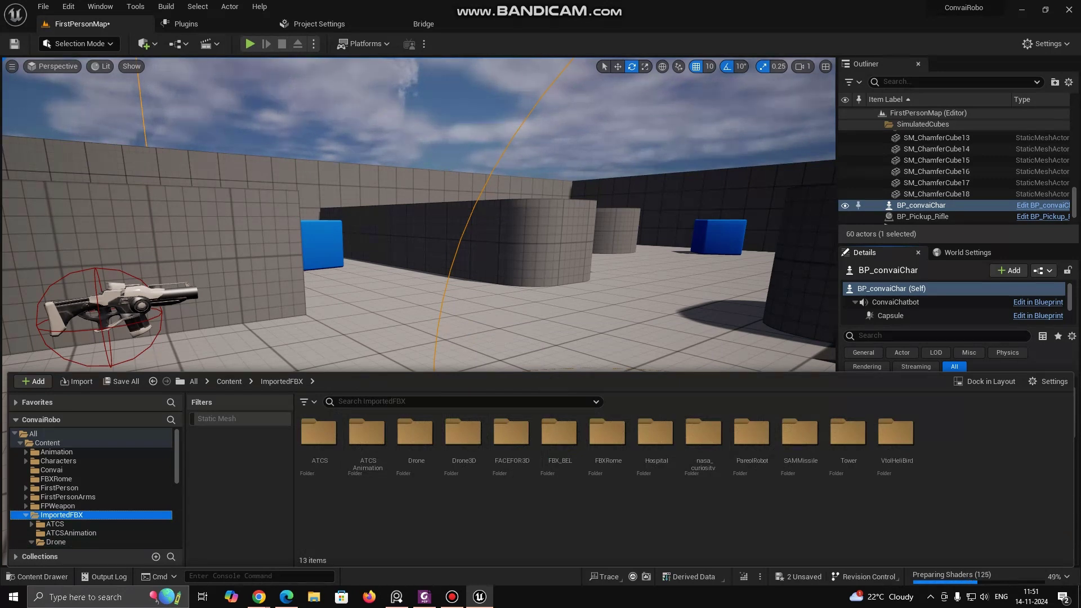
pyautogui.doubleClick(463, 432)
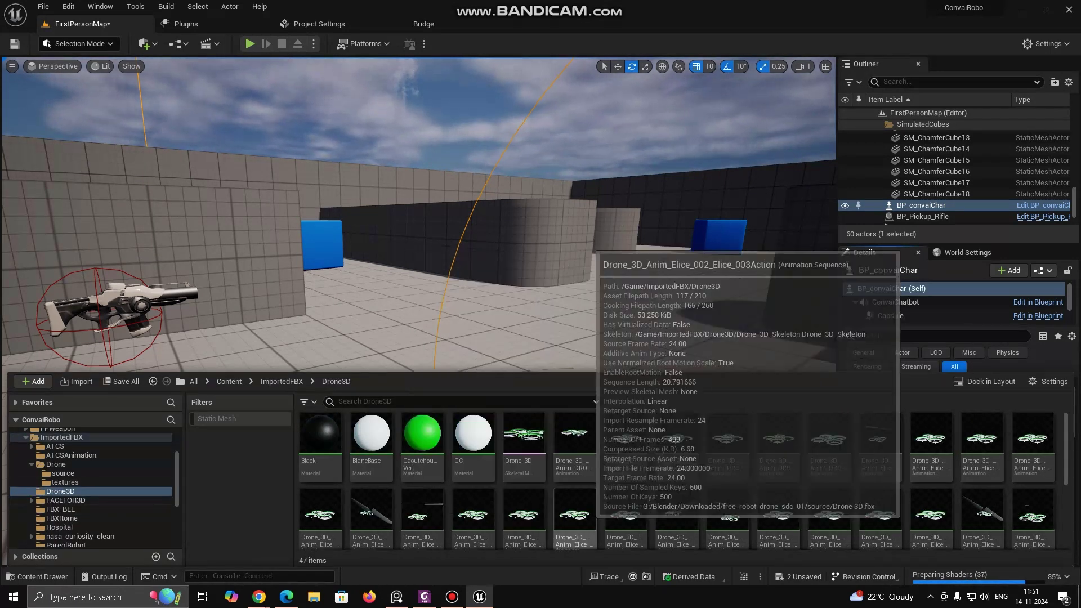
pyautogui.moveTo(574, 439); pyautogui.dragTo(496, 335)
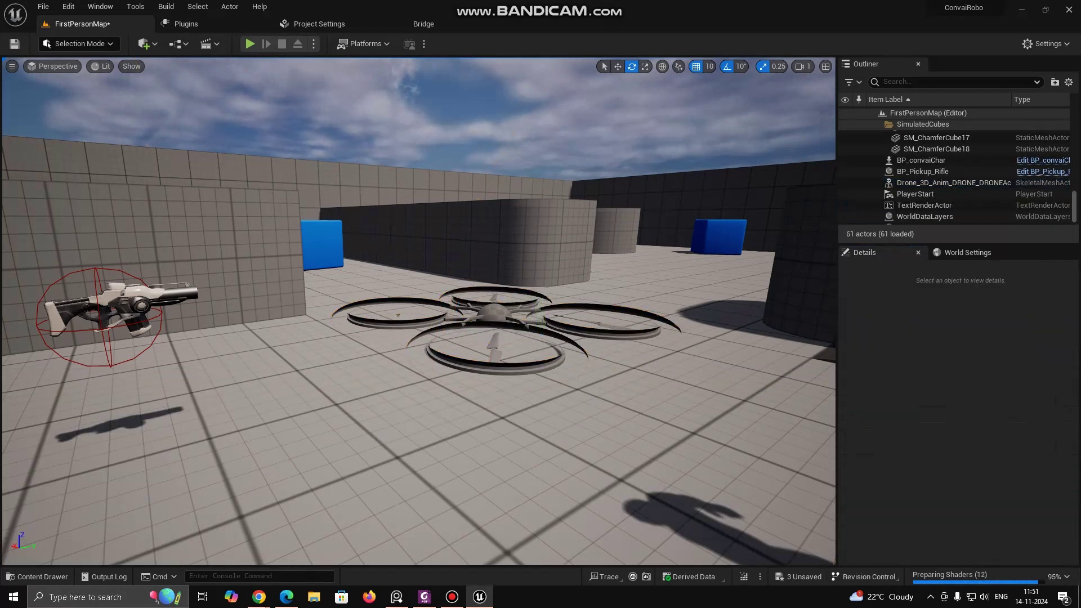
pyautogui.hotkey('ctrl', 'z')
# Place the exploded_view drone animation from the Drone source folder on the open floor of the level
pyautogui.hotkey('ctrl', 'space')
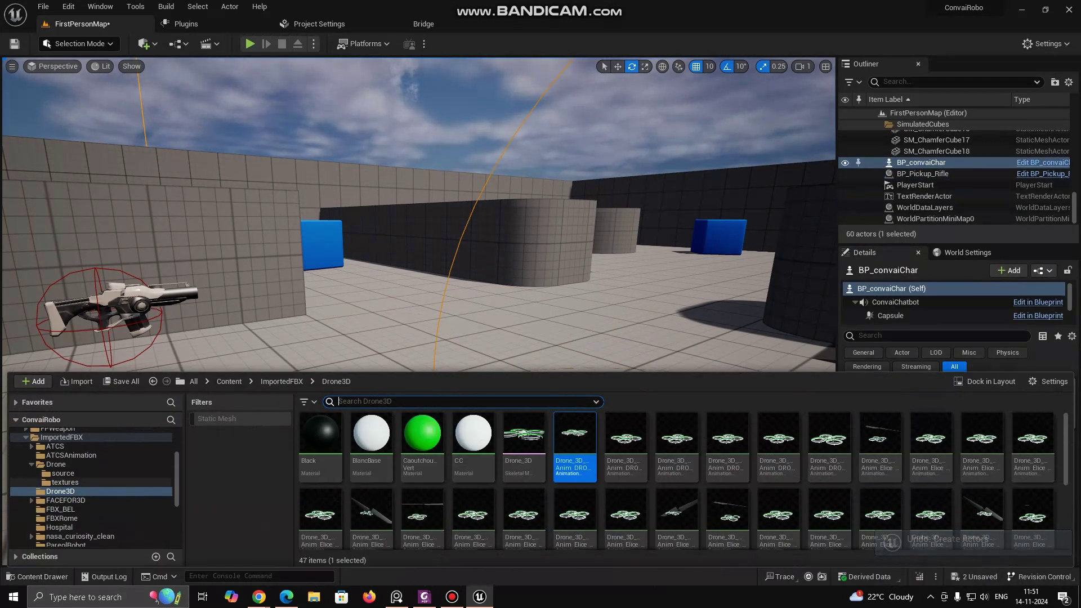
pyautogui.click(56, 464)
pyautogui.click(63, 473)
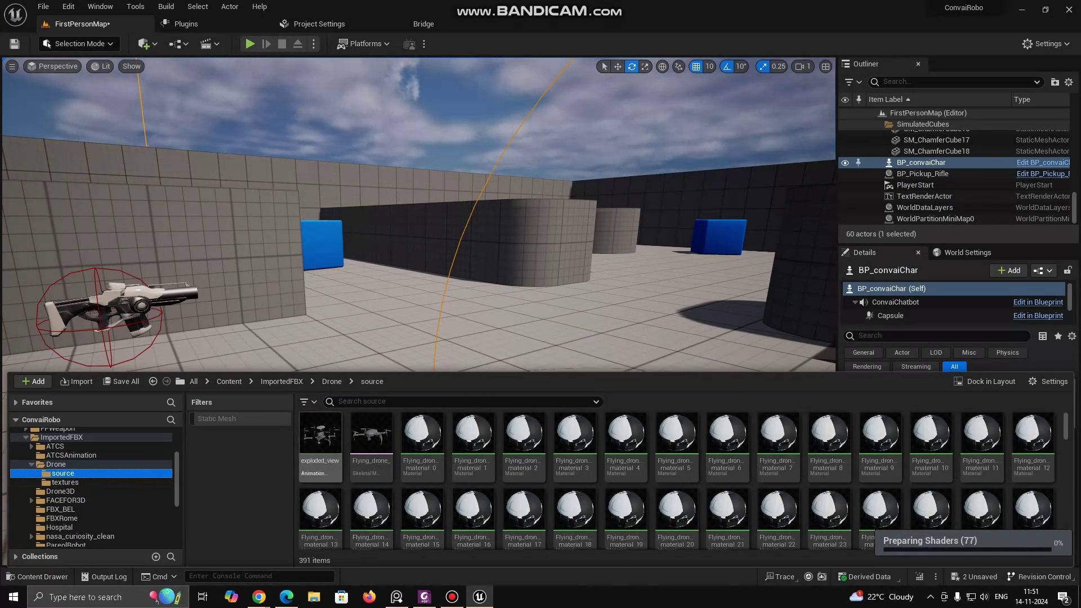
pyautogui.click(320, 436)
pyautogui.moveTo(320, 436); pyautogui.dragTo(457, 335)
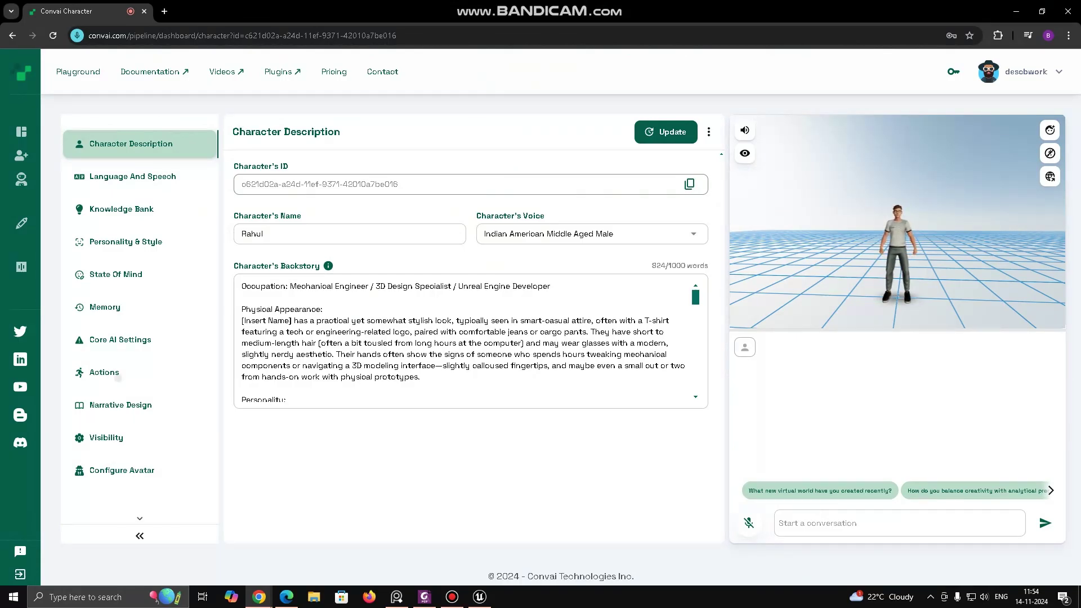
# In the character's Convai web dashboard, enable action generation with the actions walk and run, and save the update
pyautogui.click(118, 376)
pyautogui.click(244, 184)
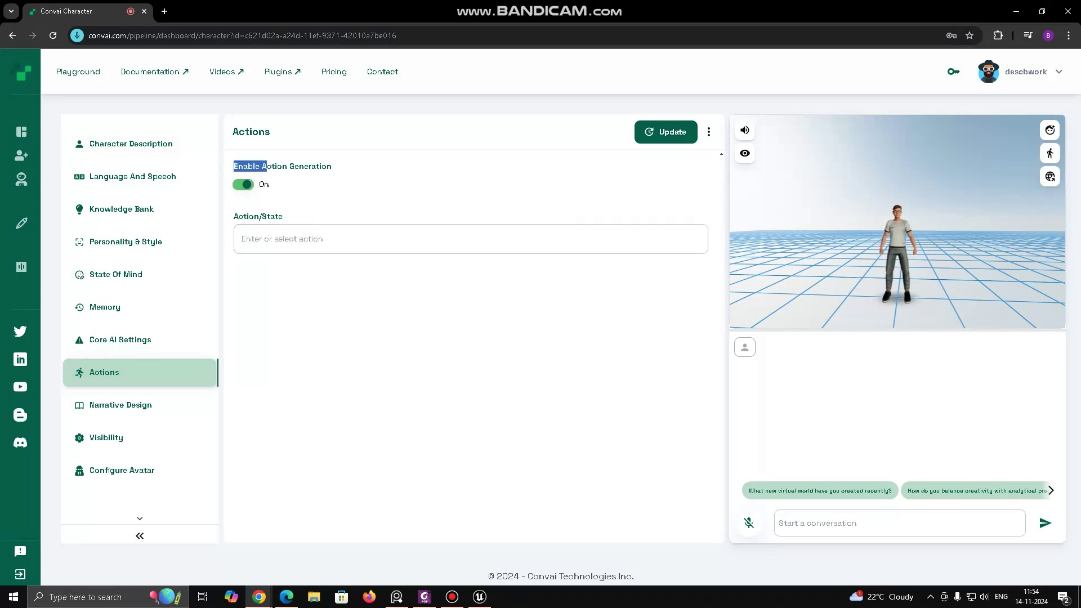
pyautogui.click(470, 239)
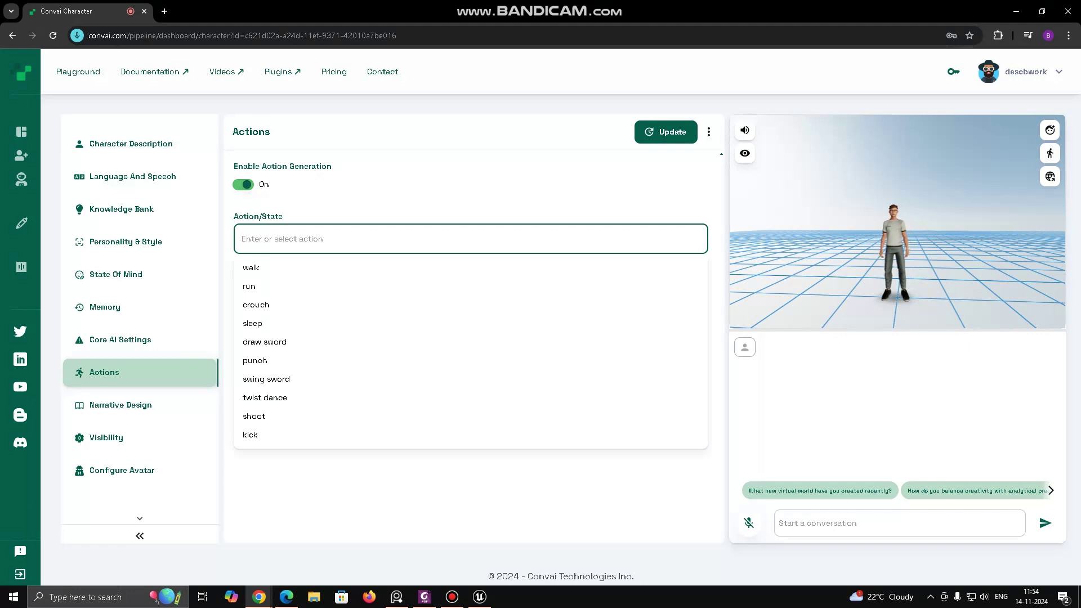
pyautogui.click(251, 268)
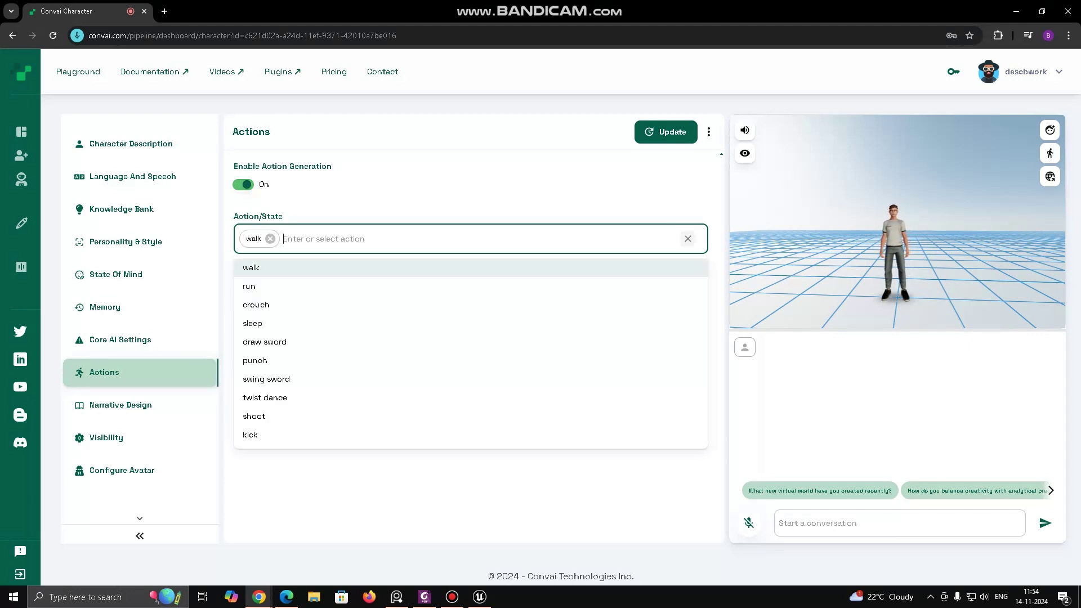
pyautogui.click(249, 286)
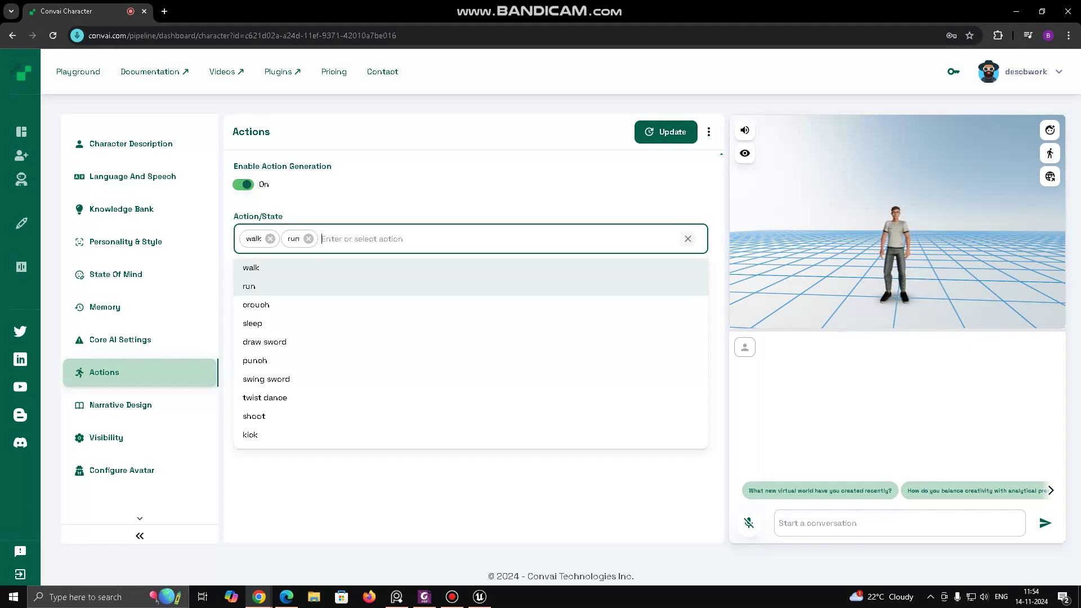
pyautogui.press('Down')
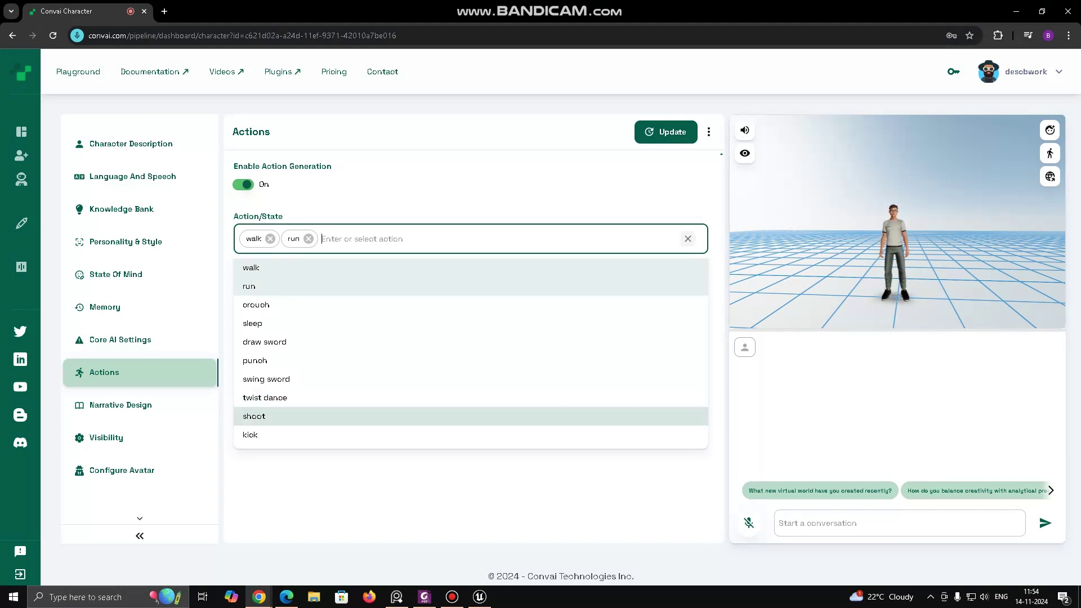
pyautogui.click(450, 489)
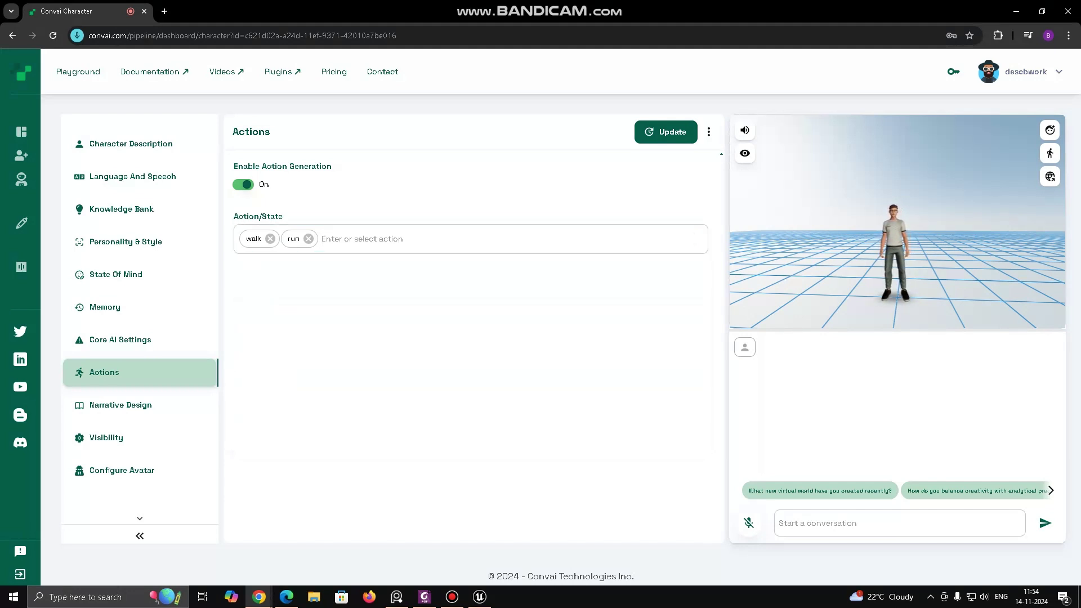
pyautogui.click(666, 132)
# Switch back to Unreal Engine and move the exploded_view drone toward the blue cube behind the character
pyautogui.hotkey('alt', 'Tab')
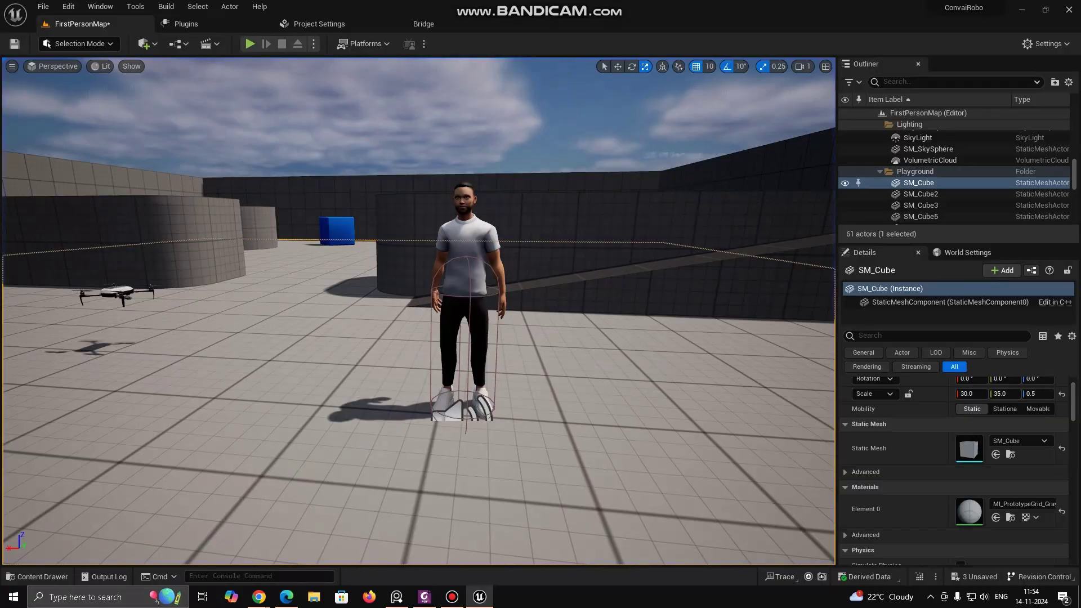
pyautogui.click(117, 292)
pyautogui.press('w')
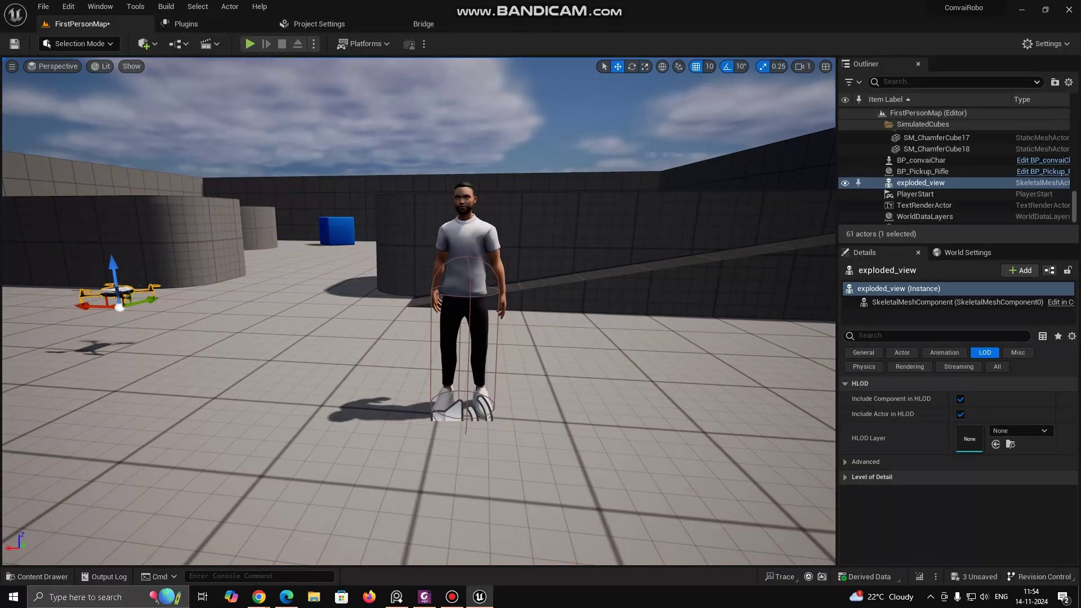
pyautogui.moveTo(148, 301); pyautogui.dragTo(375, 246)
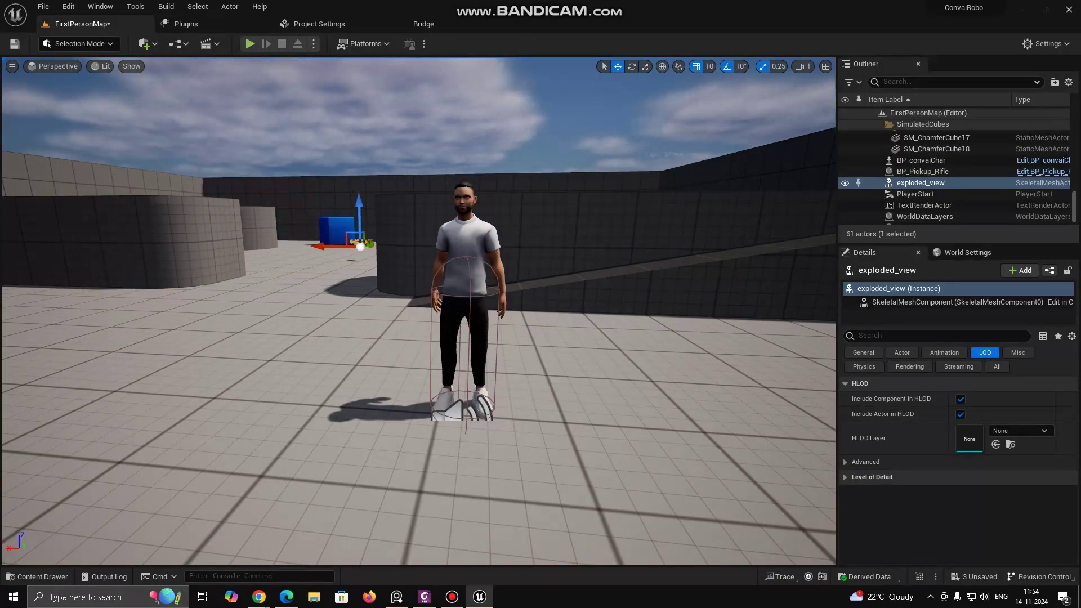
# Select BP_convaiChar and examine its Convai Info Objects entries with the drone in view
pyautogui.moveTo(375, 246); pyautogui.dragTo(597, 247, button='right')
pyautogui.press('w')
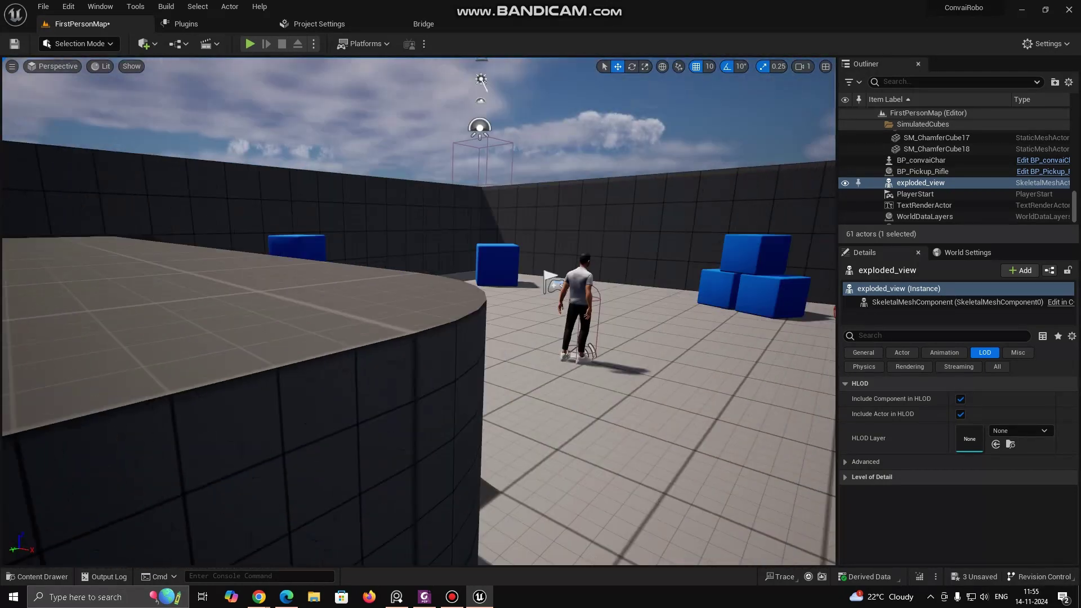
pyautogui.click(580, 298)
pyautogui.moveTo(580, 298); pyautogui.dragTo(332, 312, button='right')
pyautogui.press('s')
pyautogui.scroll(-5, 957, 496)
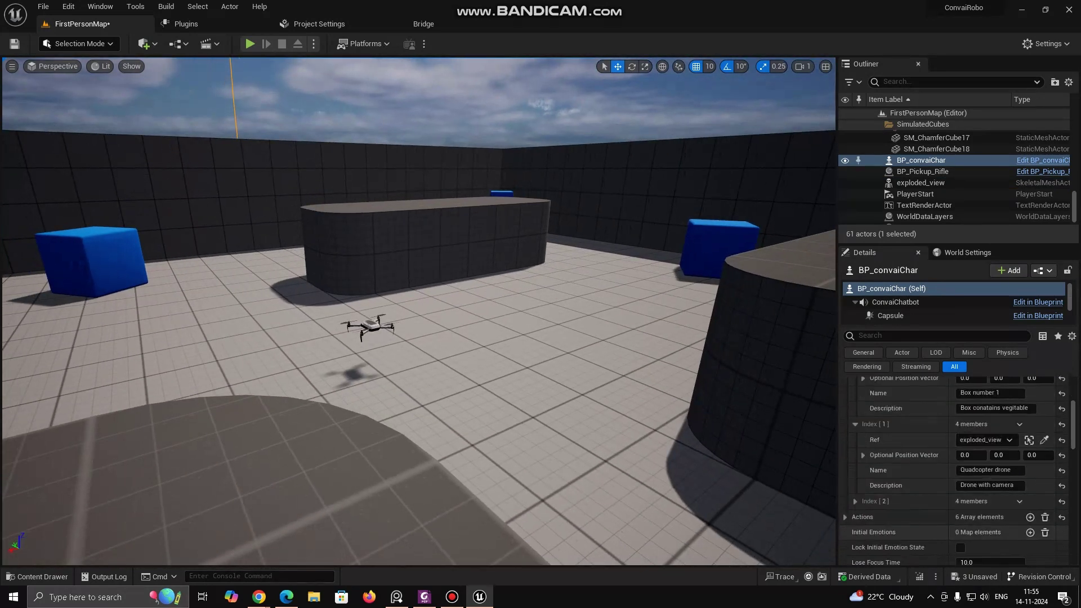
# Expand the third Objects entry and try to pick the exploded_view drone as its reference
pyautogui.click(855, 501)
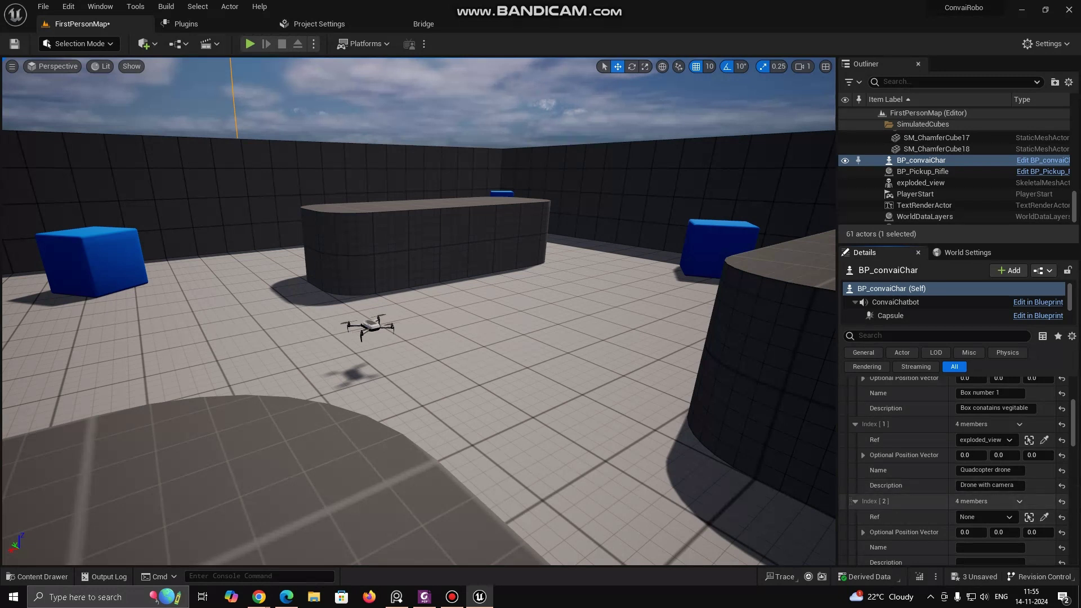
pyautogui.scroll(-1, 954, 472)
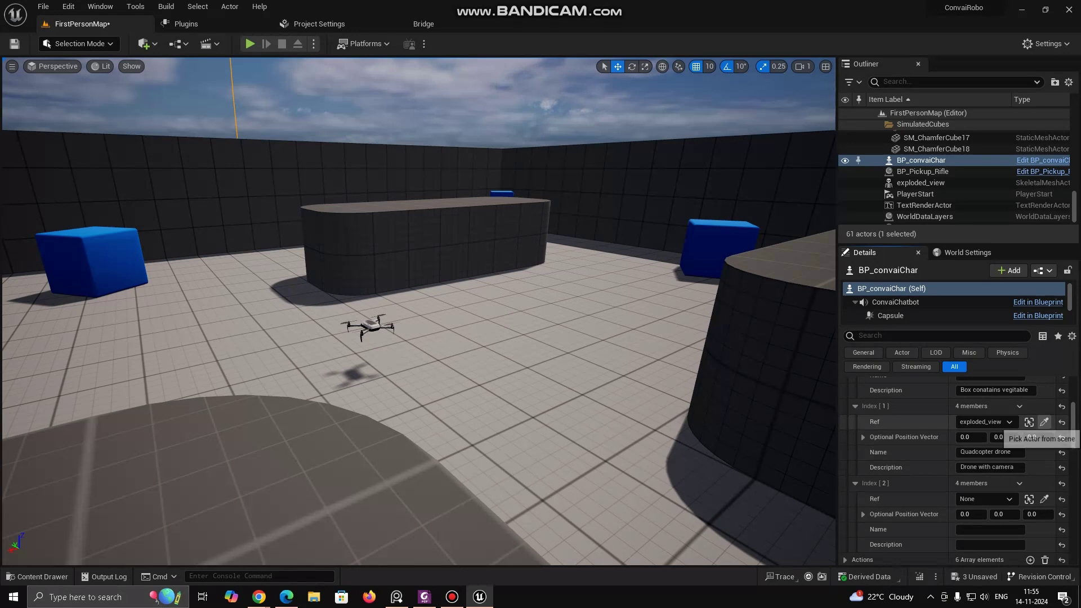
pyautogui.click(1044, 498)
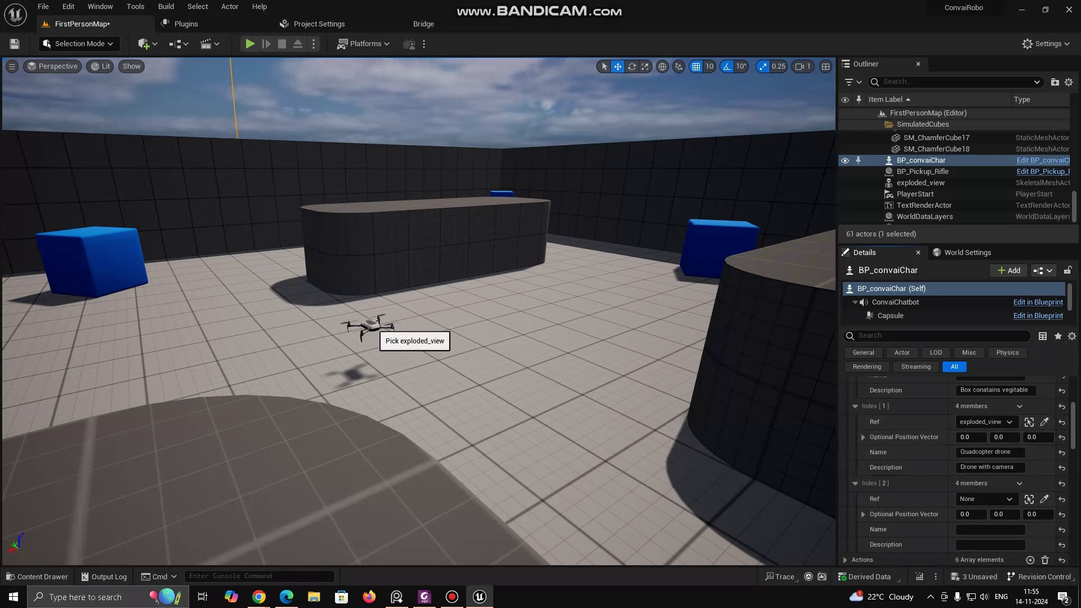
pyautogui.click(371, 325)
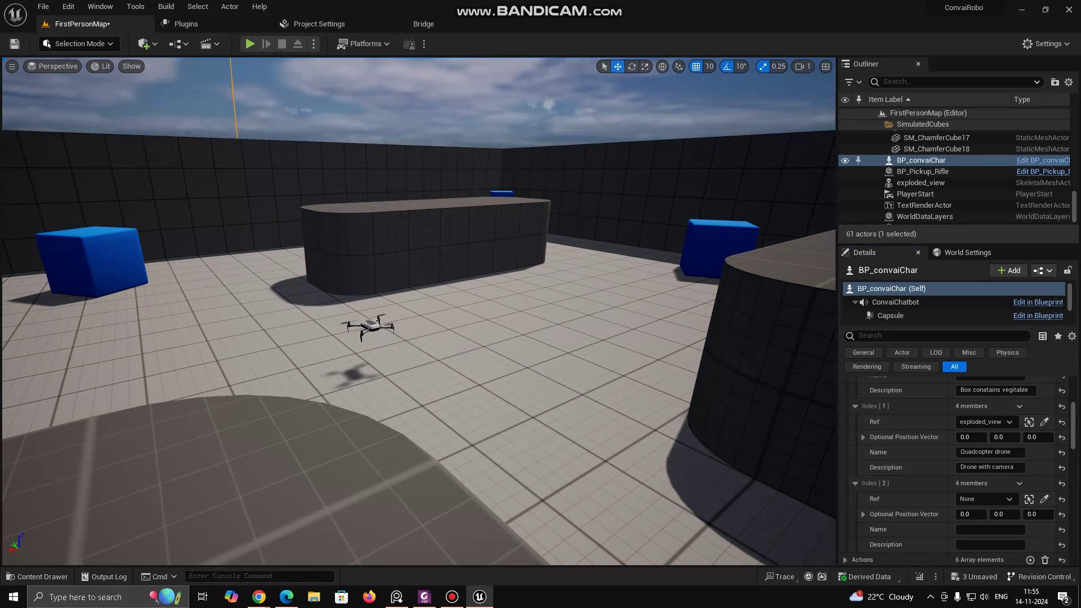
pyautogui.press('f')
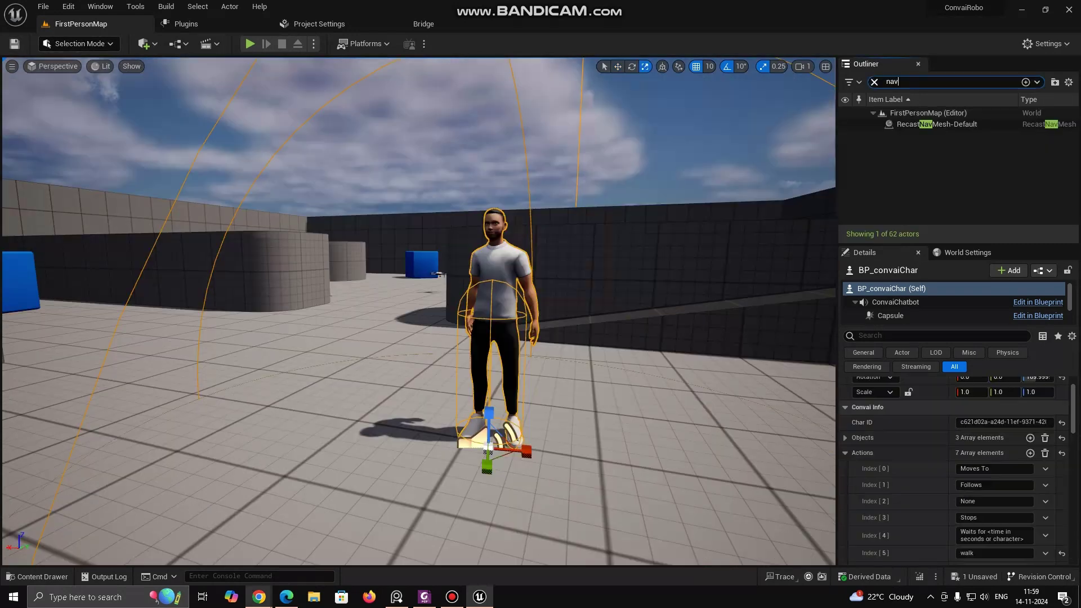
# Clear the Outliner search and add a Nav Mesh Bounds Volume to the level
pyautogui.click(1025, 81)
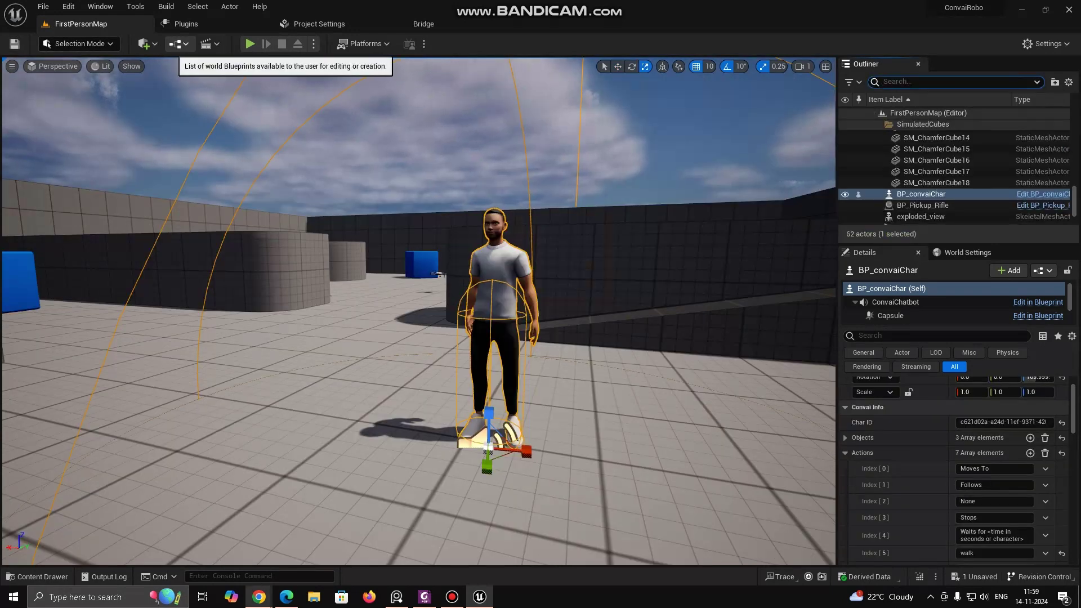
pyautogui.click(178, 44)
pyautogui.click(147, 43)
pyautogui.moveTo(173, 149)
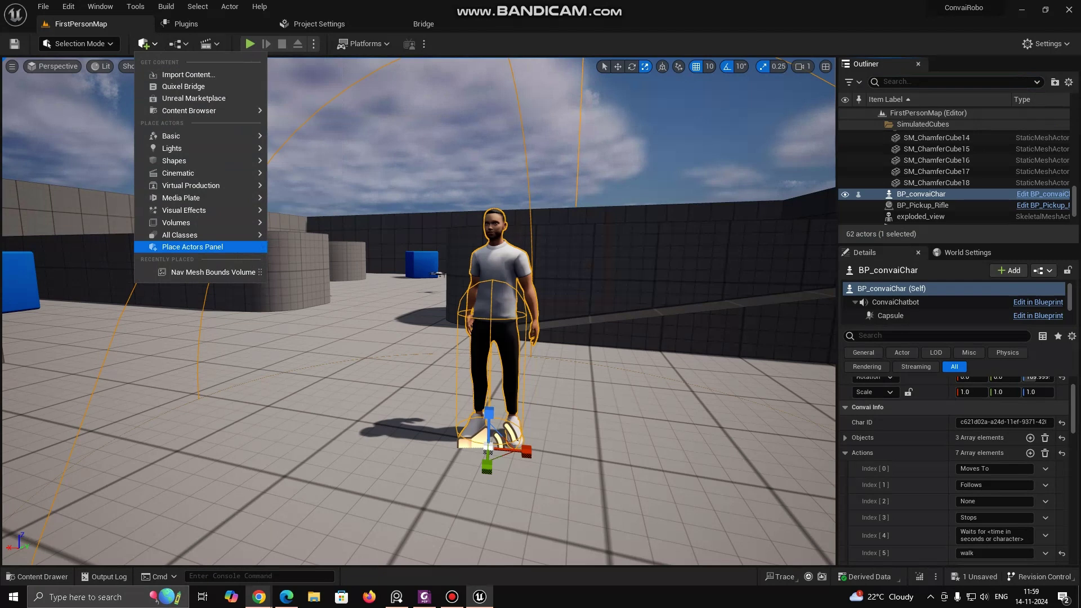
pyautogui.moveTo(172, 235)
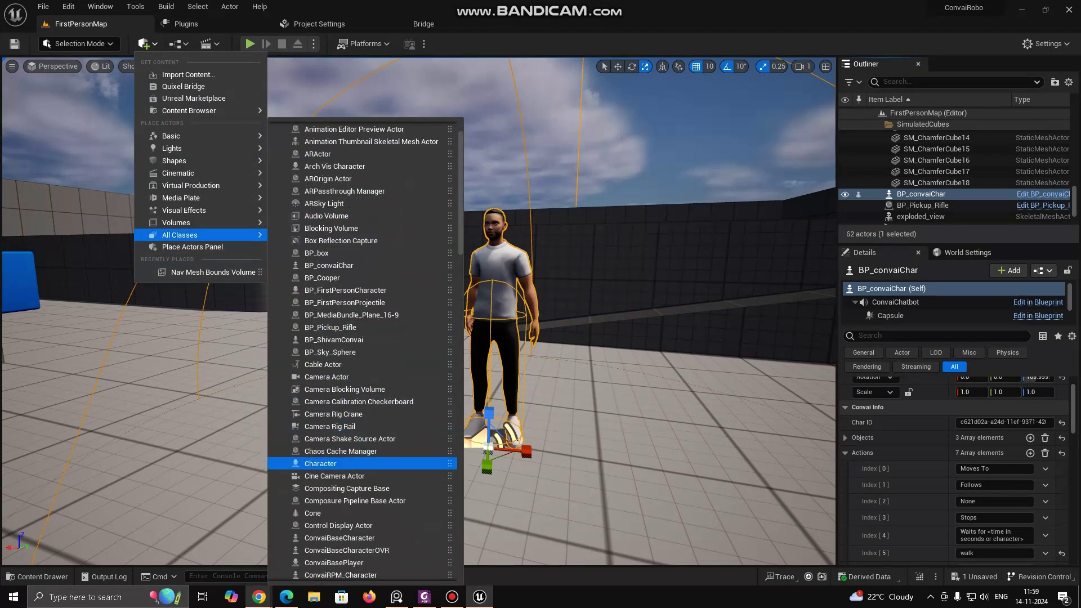
pyautogui.scroll(-5, 360, 477)
pyautogui.scroll(-6, 360, 480)
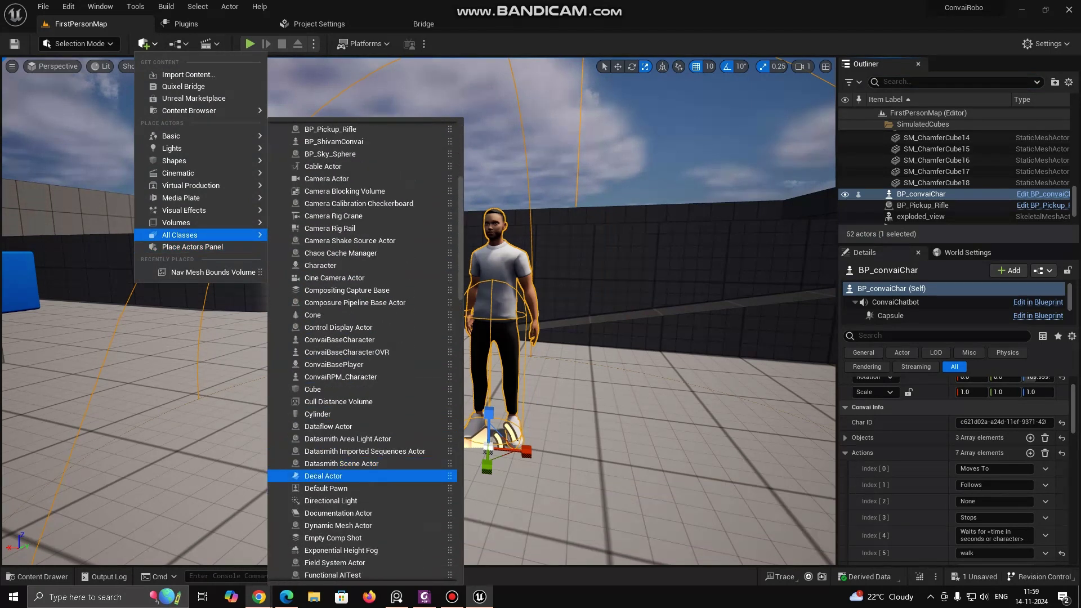
pyautogui.scroll(-6, 360, 481)
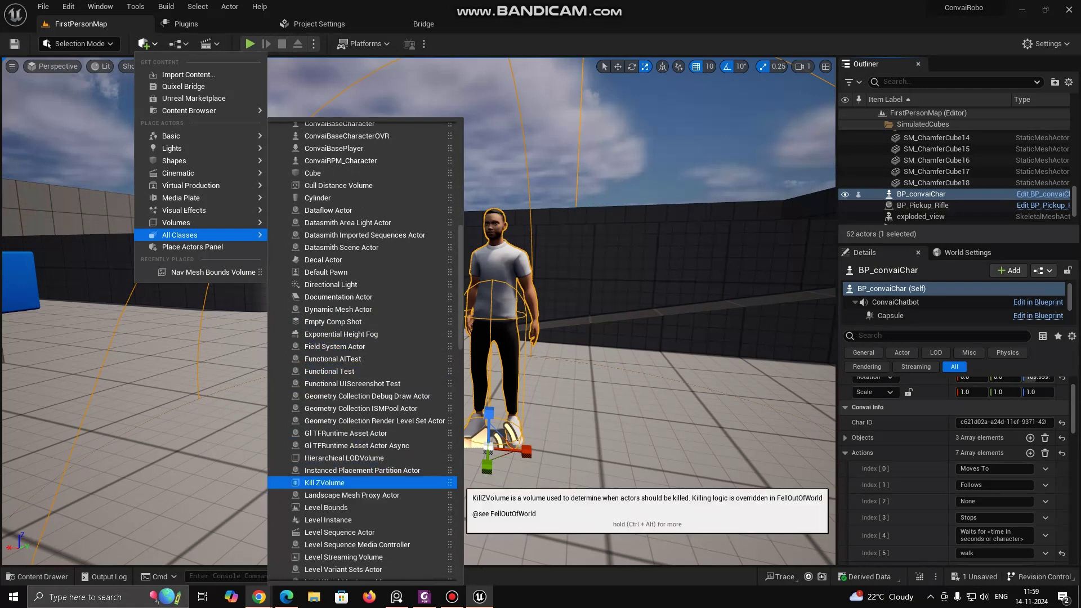
pyautogui.scroll(-1, 360, 487)
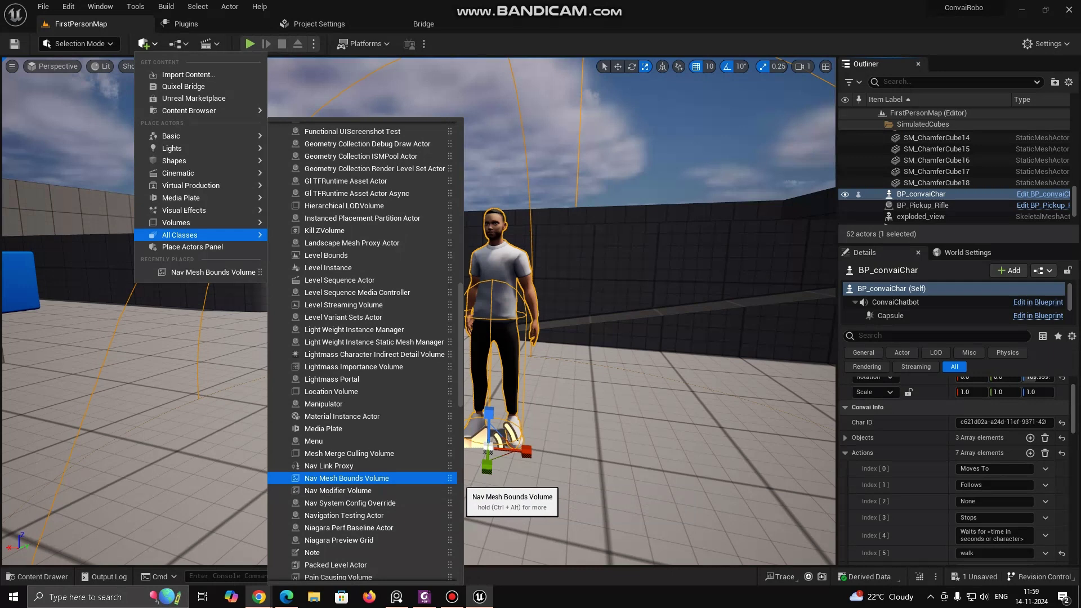
pyautogui.click(394, 478)
pyautogui.click(394, 478)
# Scale the NavMeshBoundsVolume to 16.25 × 15.75 × 3.75 so it covers the whole playground
pyautogui.scroll(-5, 394, 478)
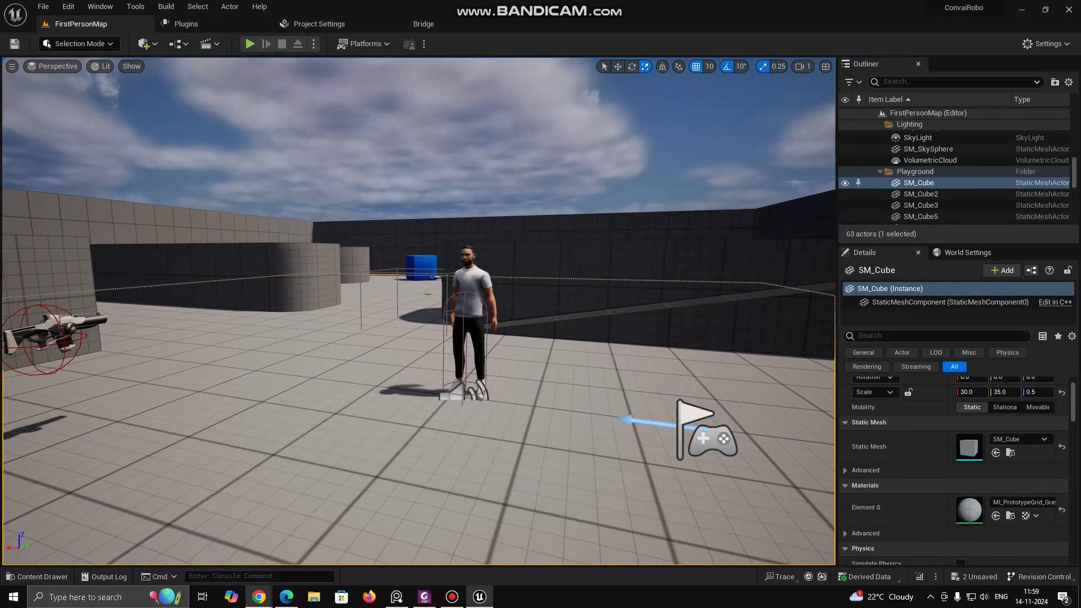
pyautogui.moveTo(394, 478); pyautogui.dragTo(484, 372, button='middle')
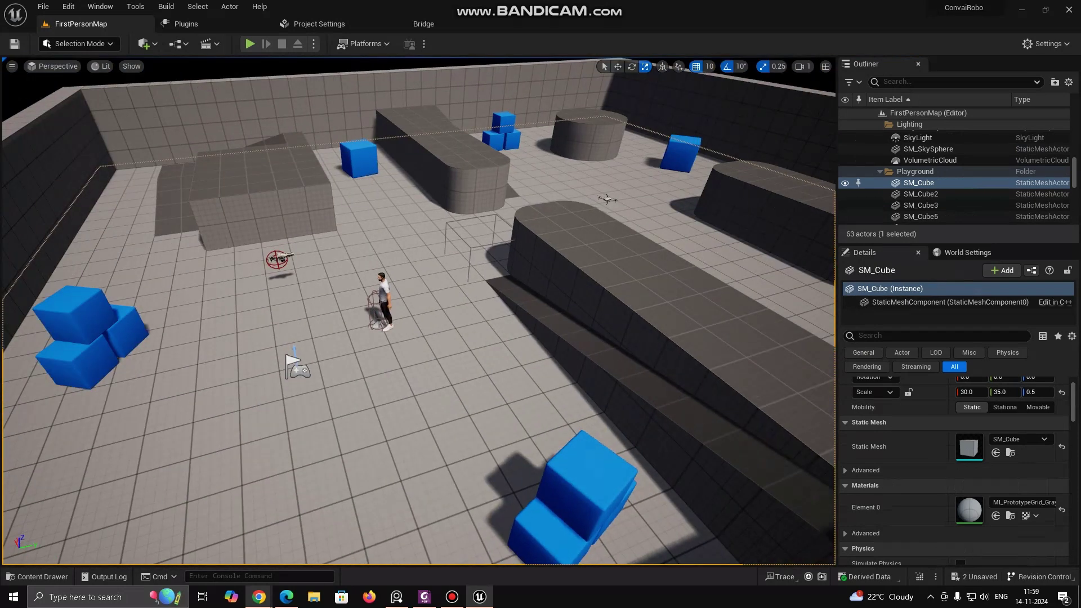
pyautogui.click(471, 248)
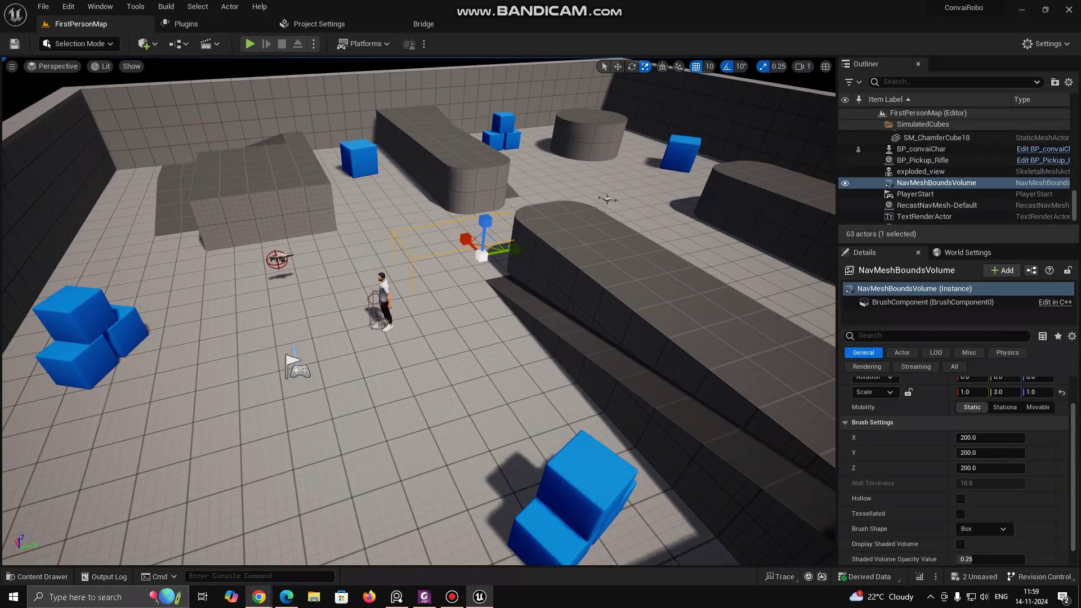
pyautogui.moveTo(466, 240); pyautogui.dragTo(438, 212)
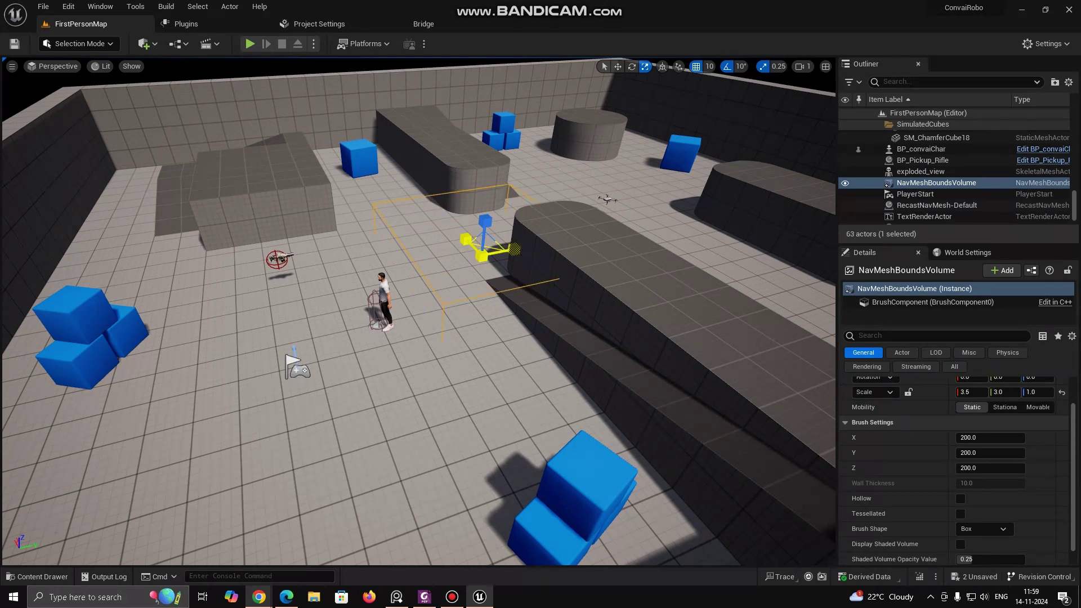
pyautogui.moveTo(487, 248); pyautogui.dragTo(519, 181)
pyautogui.moveTo(554, 268); pyautogui.dragTo(569, 275)
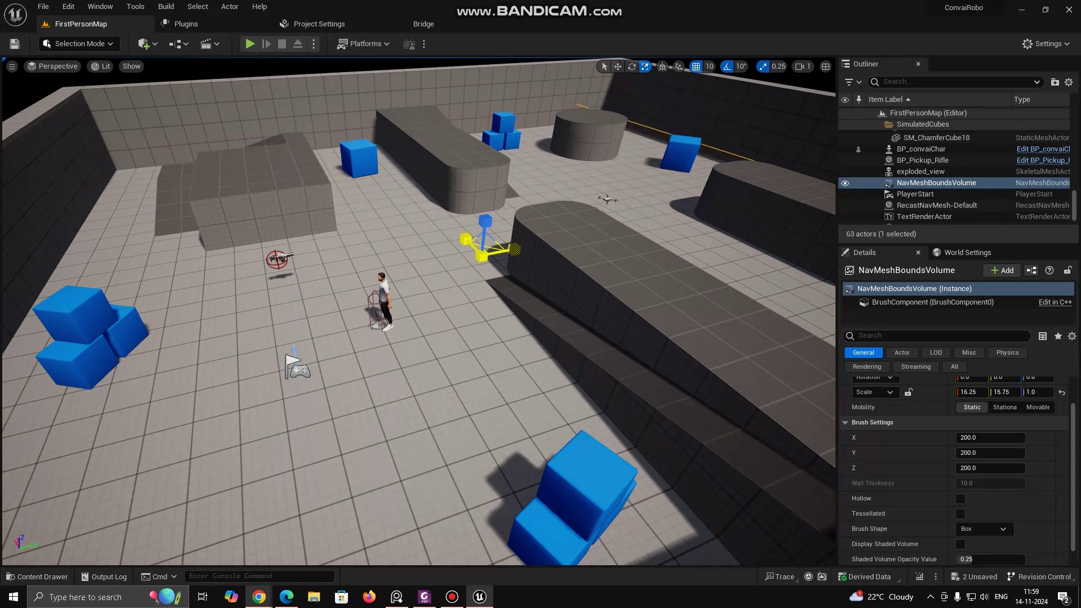
pyautogui.moveTo(485, 221); pyautogui.dragTo(485, 163)
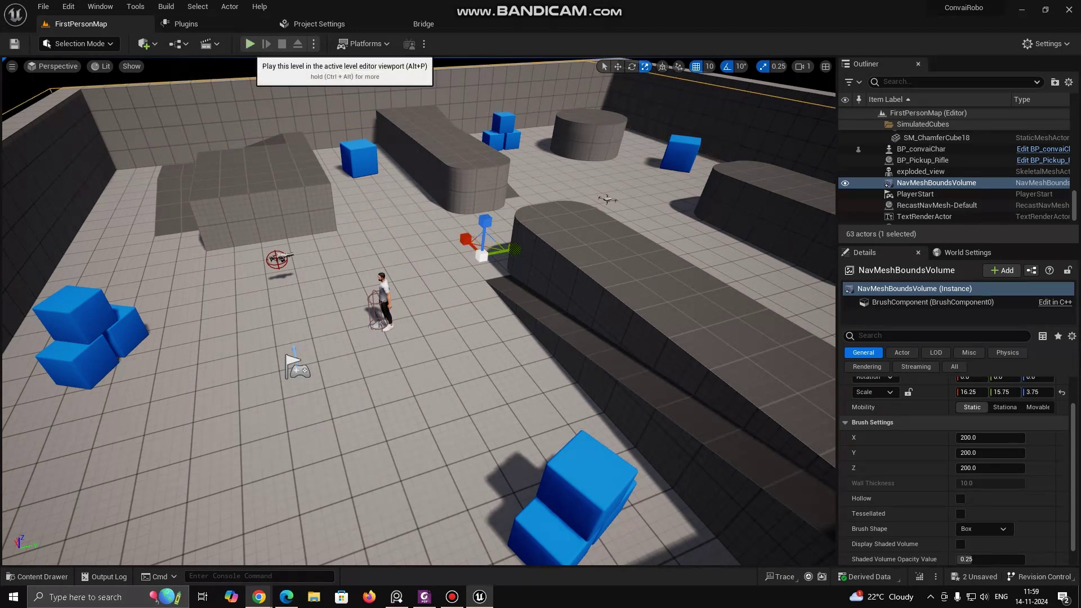
# Play the level briefly to check the character, and stop the play session
pyautogui.click(250, 44)
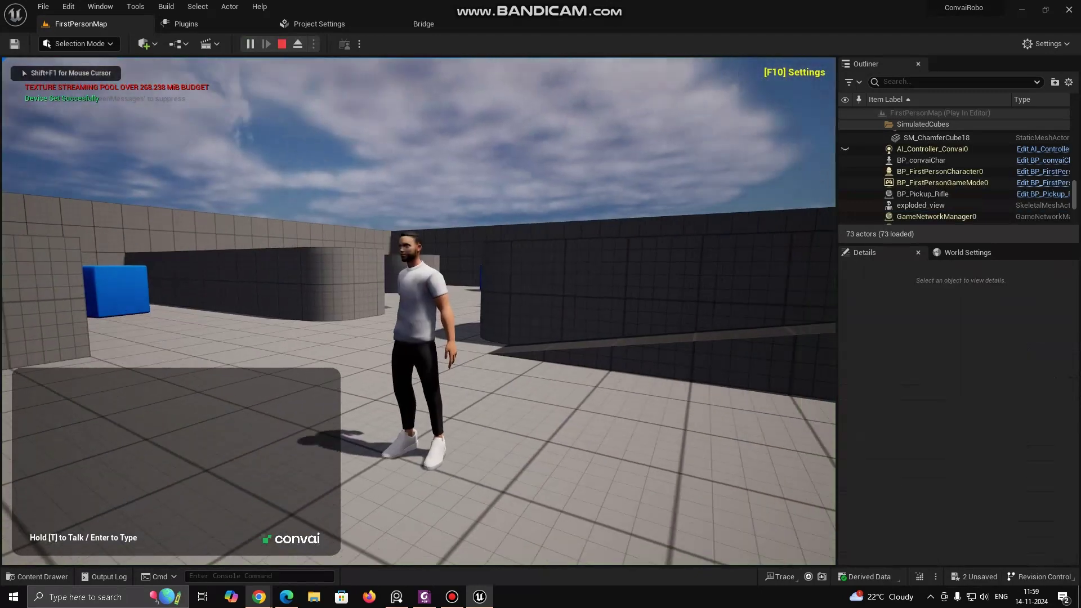
pyautogui.press('a')
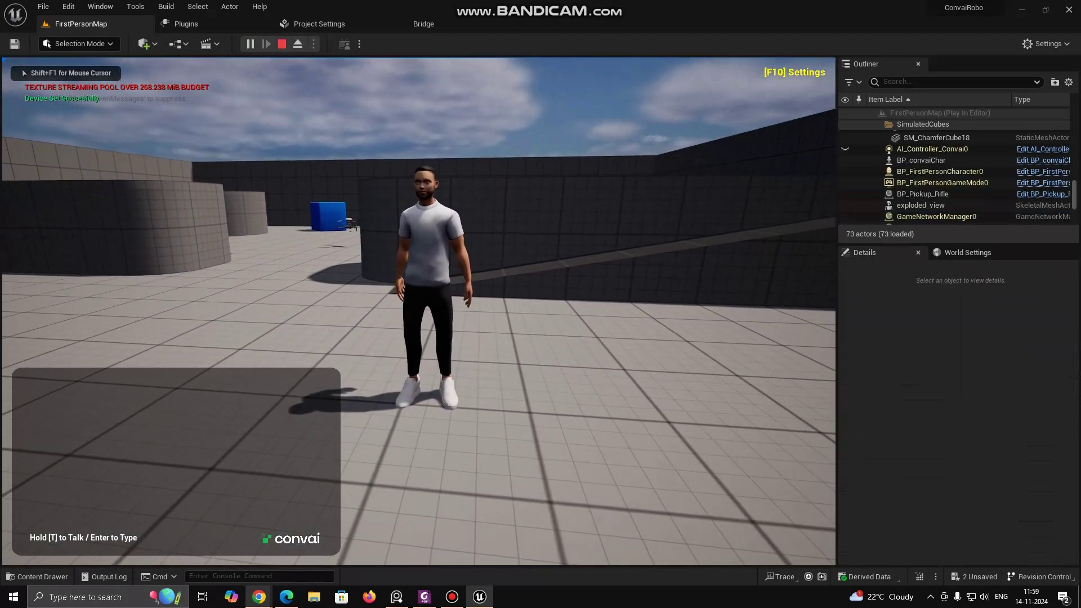
pyautogui.press('Escape')
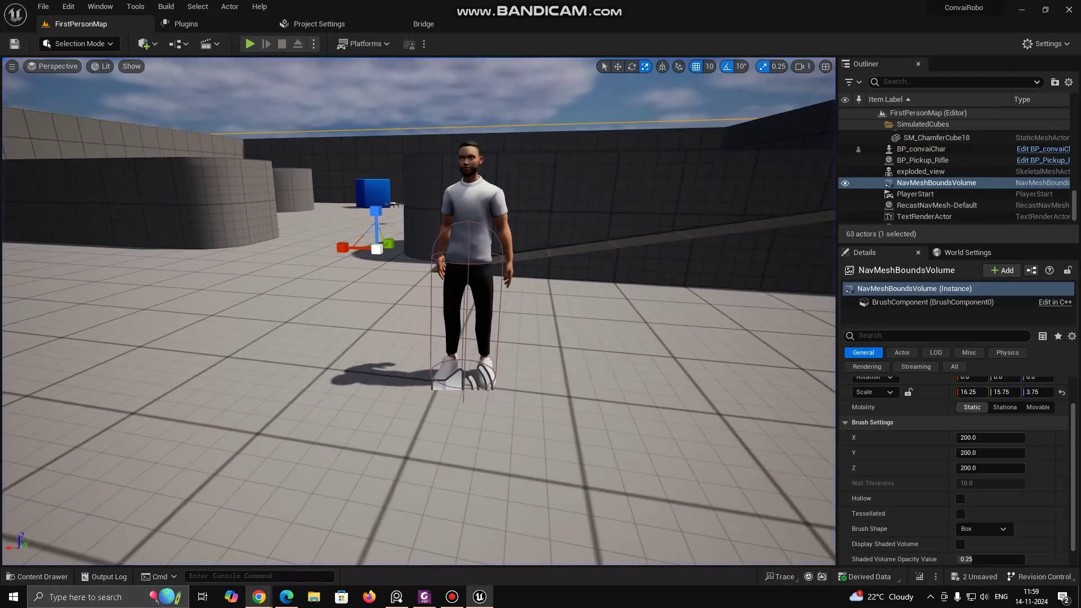
# Toggle the navigation mesh display and examine the floor around the character
pyautogui.press('d')
pyautogui.moveTo(418, 311); pyautogui.dragTo(449, 323, button='right')
pyautogui.press('p')
pyautogui.press('p')
pyautogui.press('p')
pyautogui.press('p')
pyautogui.press('a')
pyautogui.press('w')
pyautogui.press('s')
pyautogui.press('w')
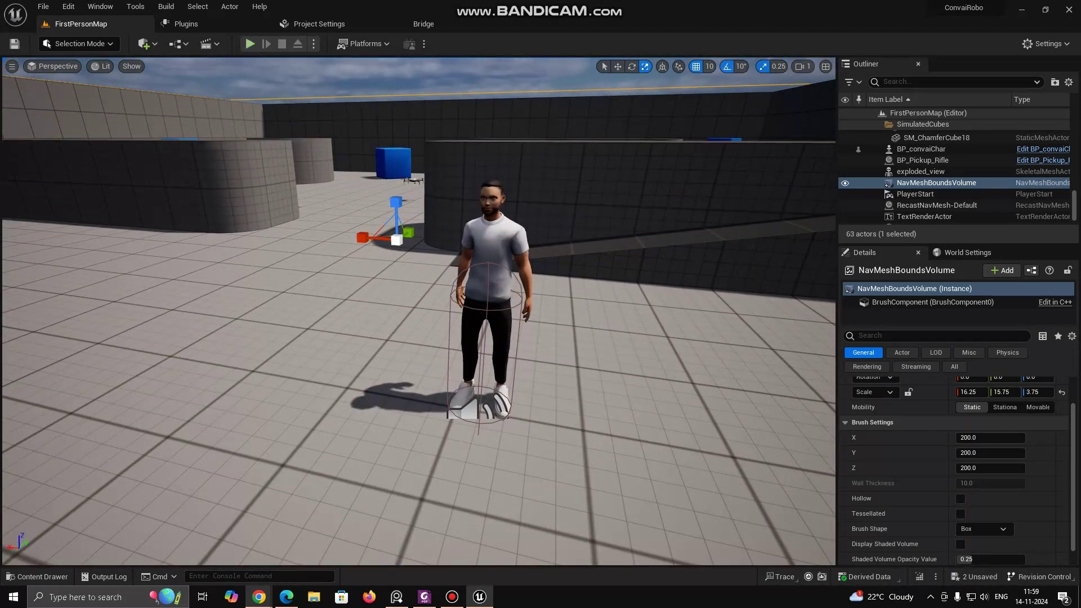
# Play the level and follow the character across the map to the exploded_view drone
pyautogui.hotkey('alt', 'p')
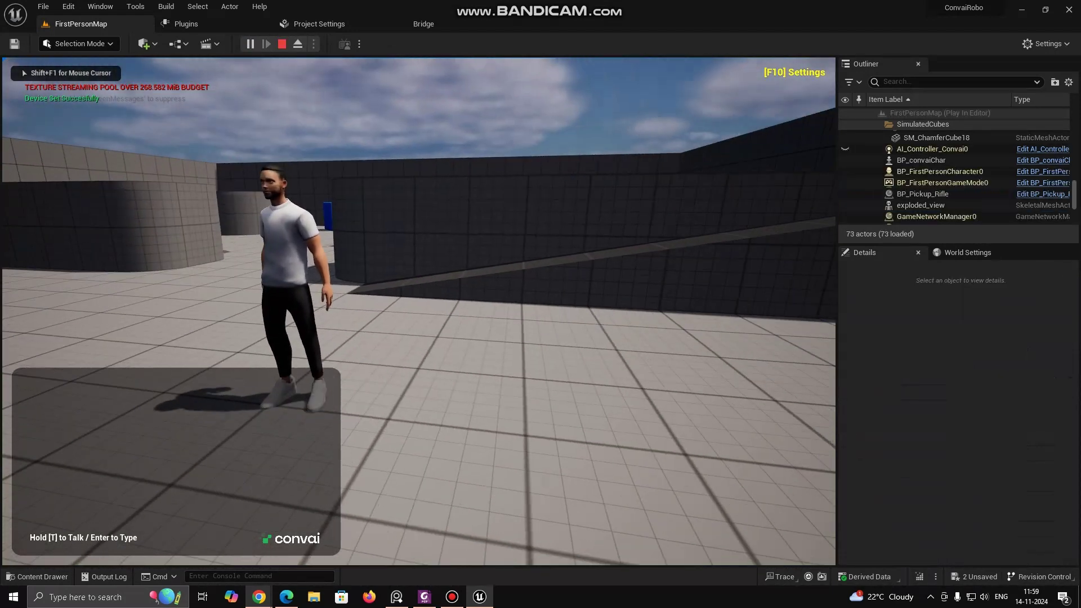
pyautogui.press('a')
pyautogui.press('d')
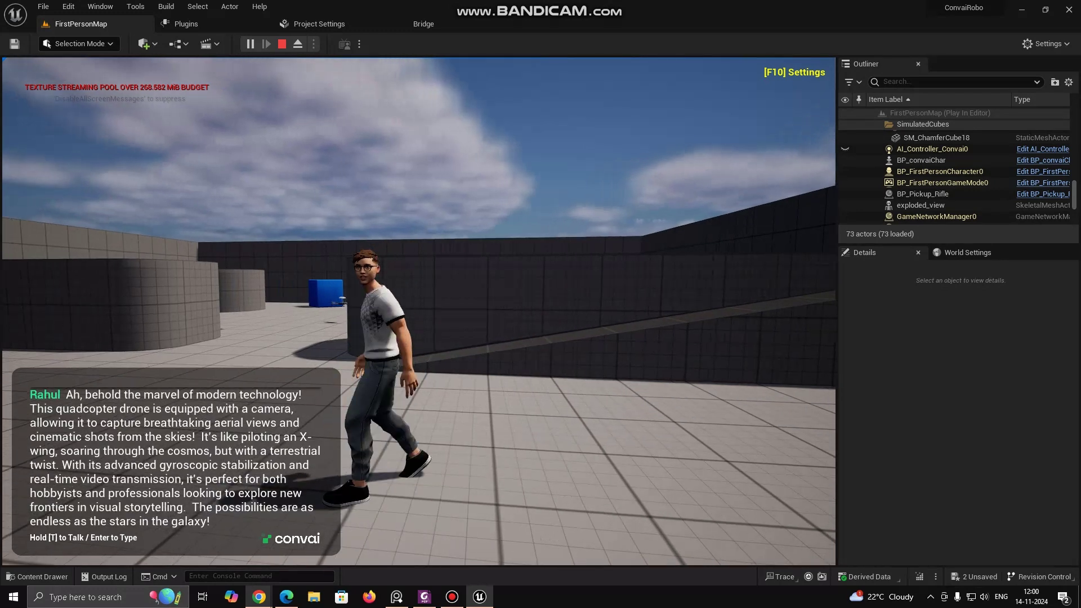
pyautogui.press('w')
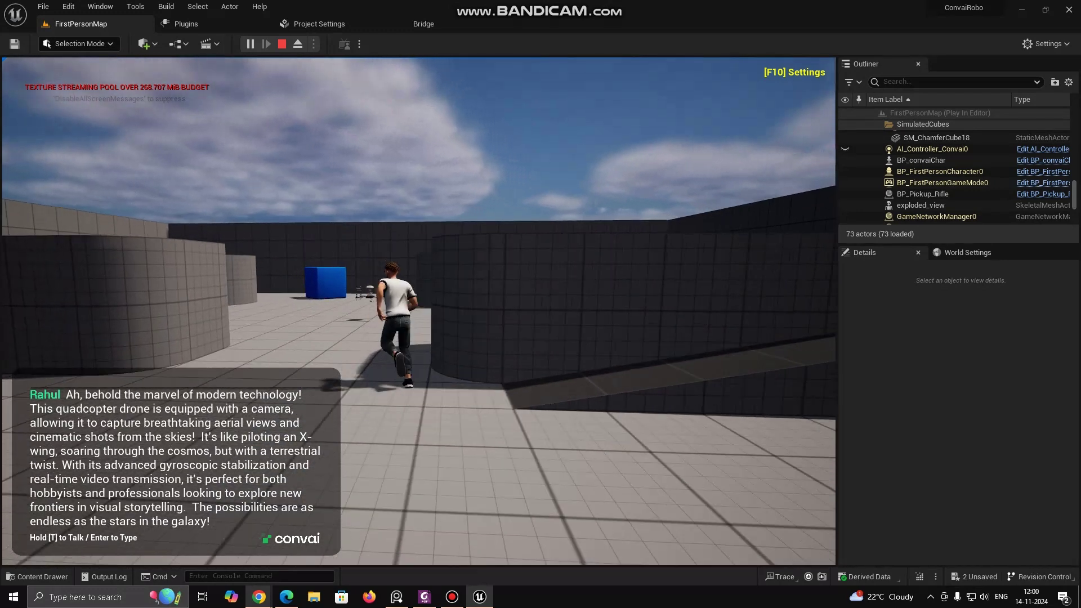
pyautogui.press('w')
pyautogui.press('a')
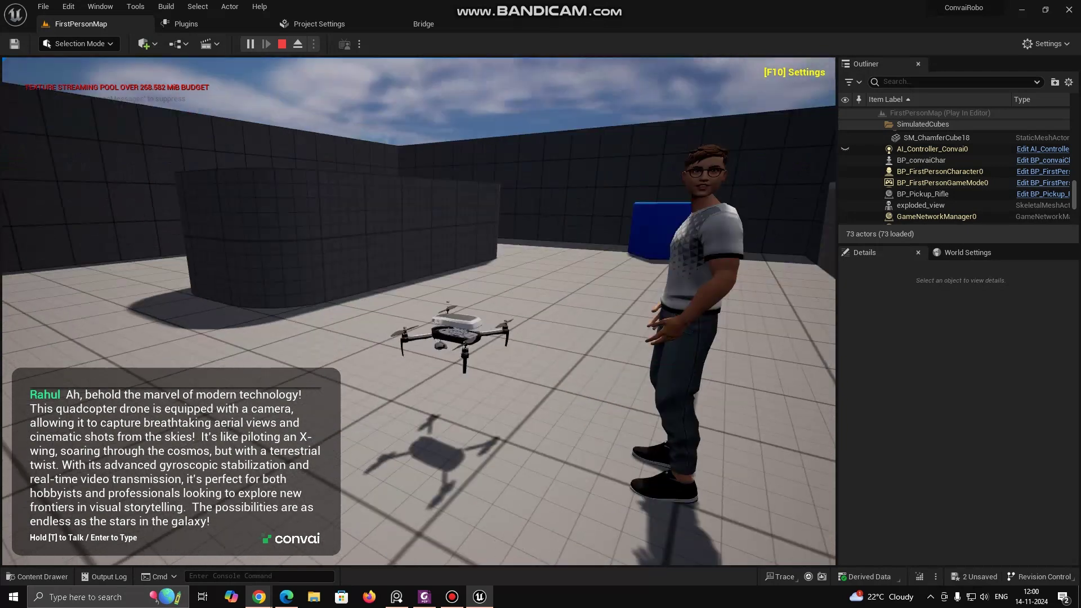
# View the drone and character from several sides, talk to the character by voice, and stop the play session
pyautogui.press('w')
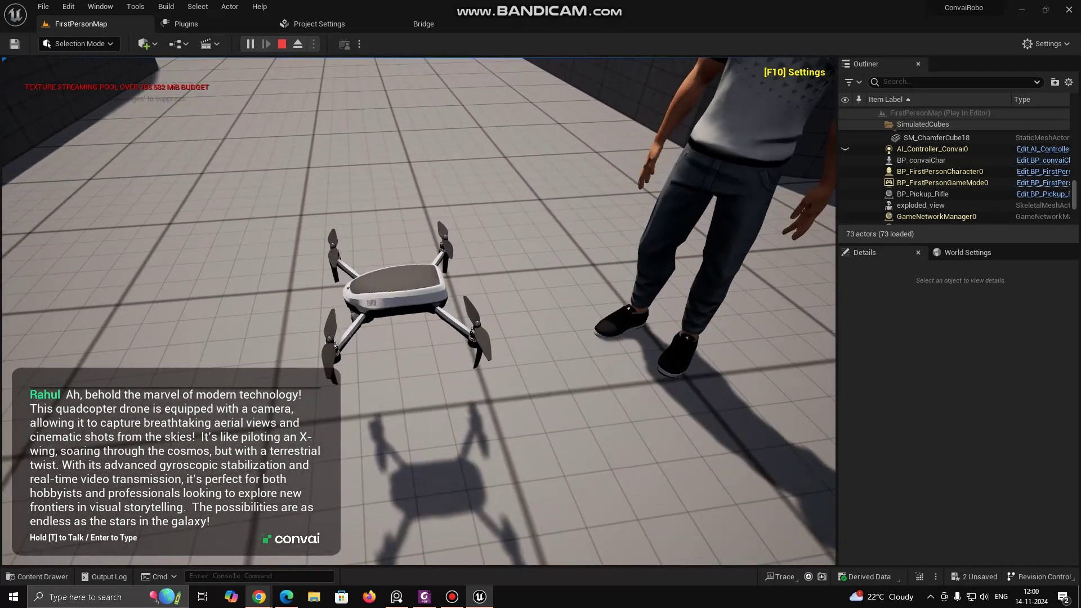
pyautogui.press('s')
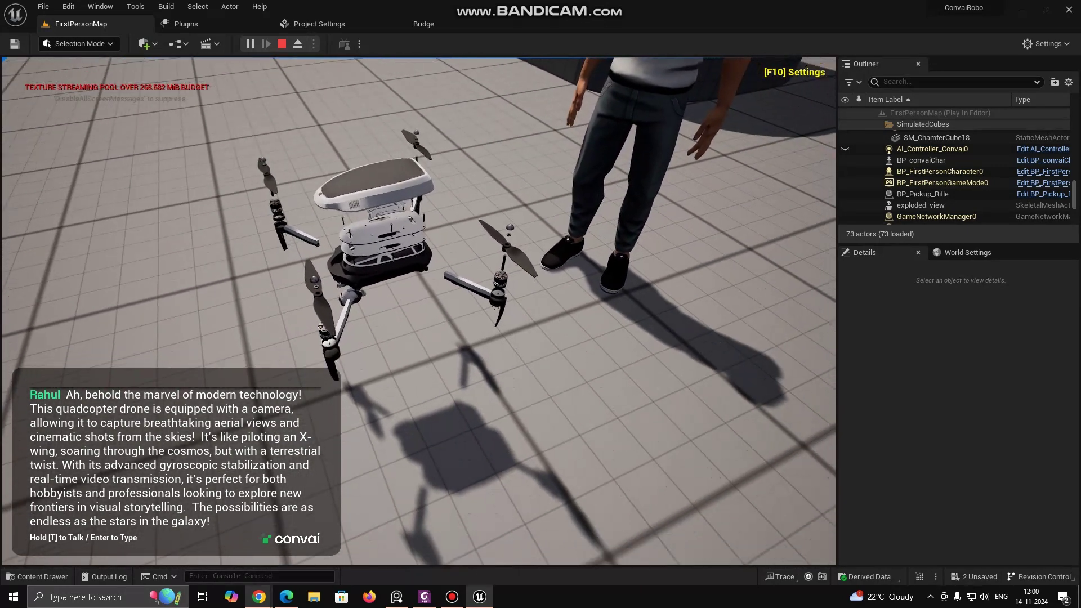
pyautogui.press('s')
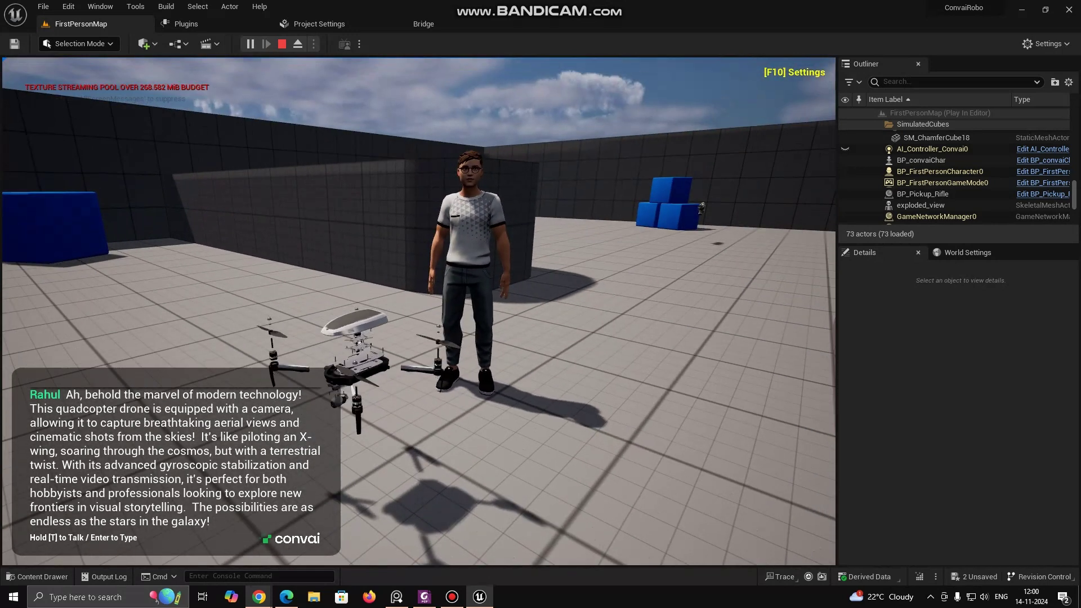
pyautogui.press('d')
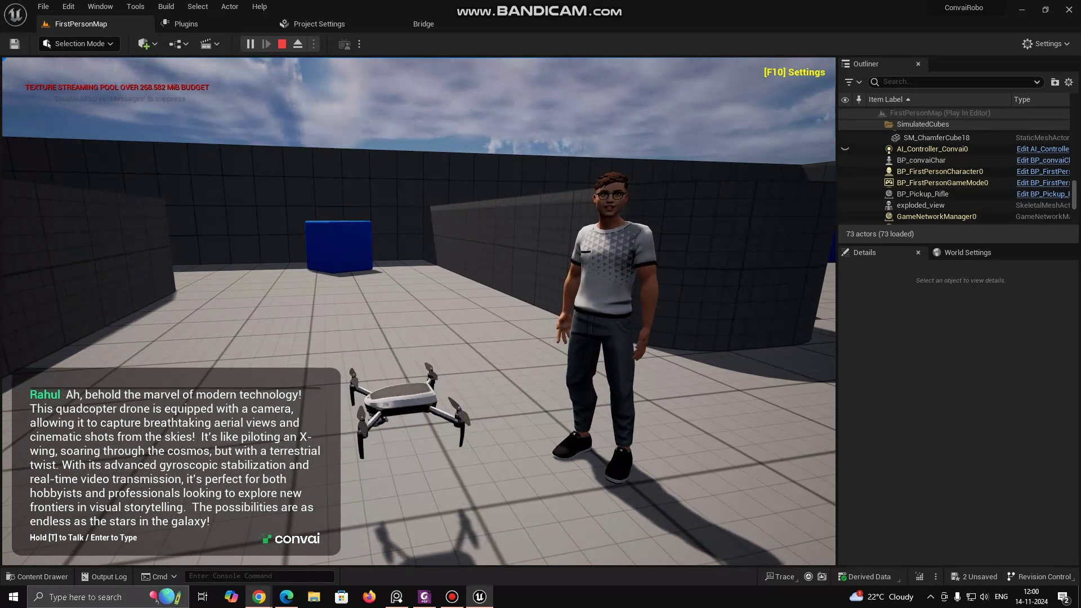
pyautogui.press('a')
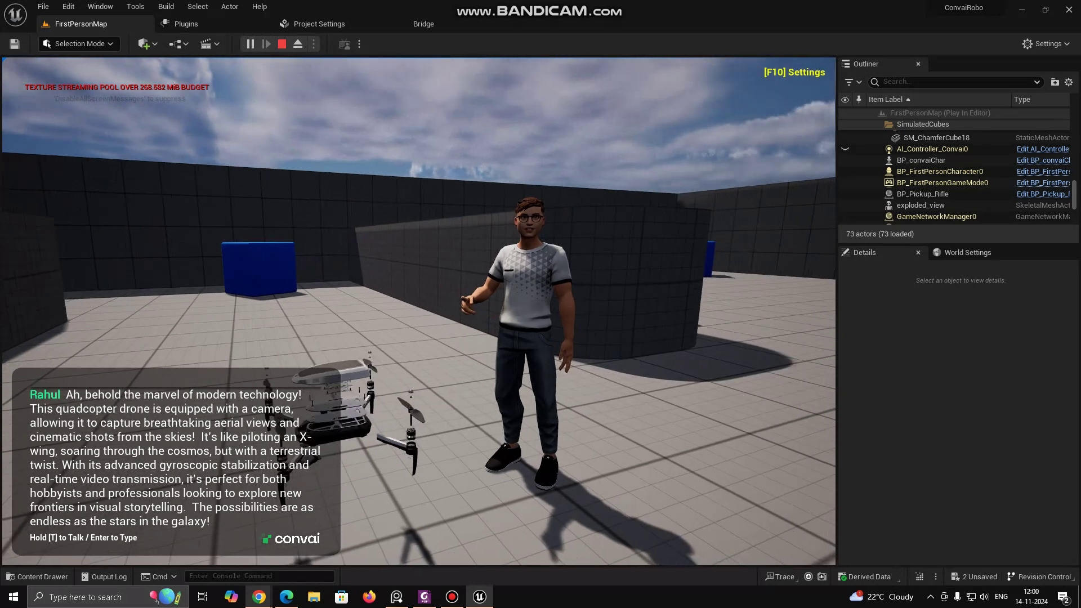
pyautogui.press('w')
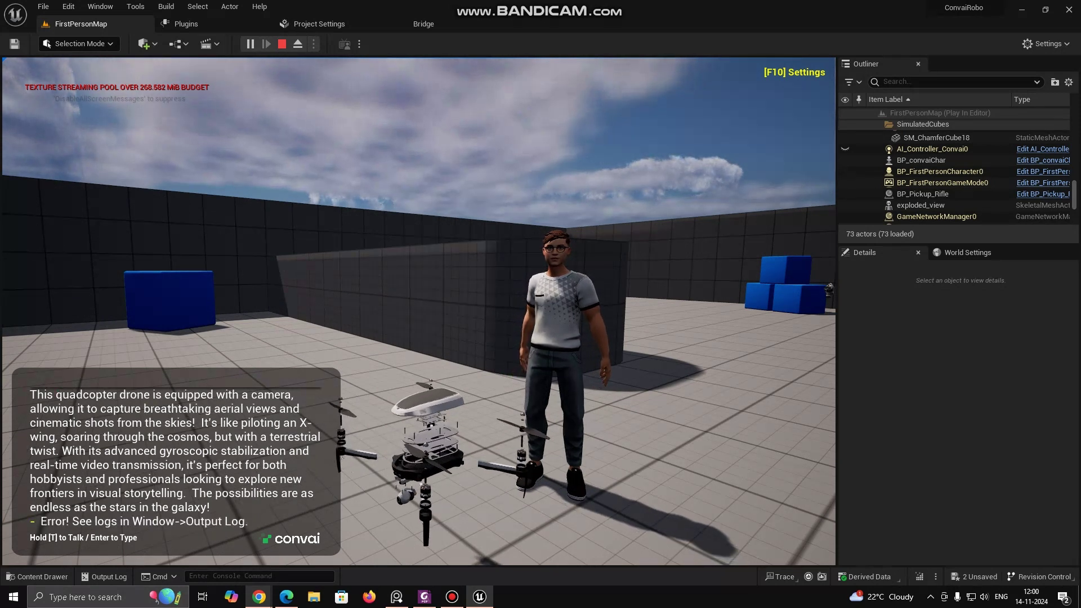
pyautogui.press('t')
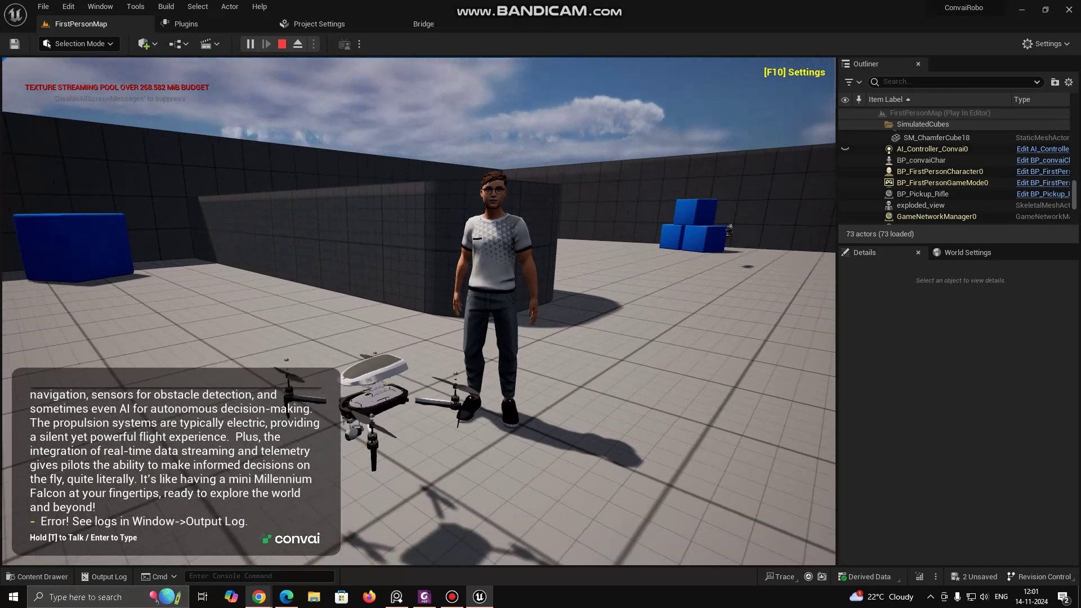
pyautogui.press('Escape')
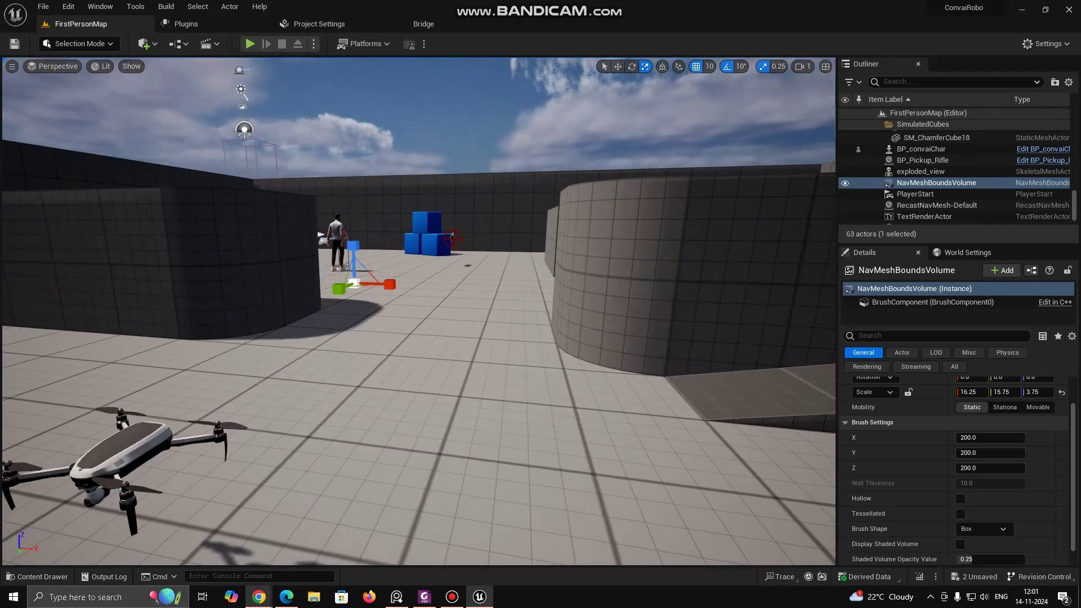
pyautogui.press('w')
pyautogui.moveTo(419, 312); pyautogui.dragTo(234, 309, button='right')
pyautogui.press('d')
pyautogui.press('s')
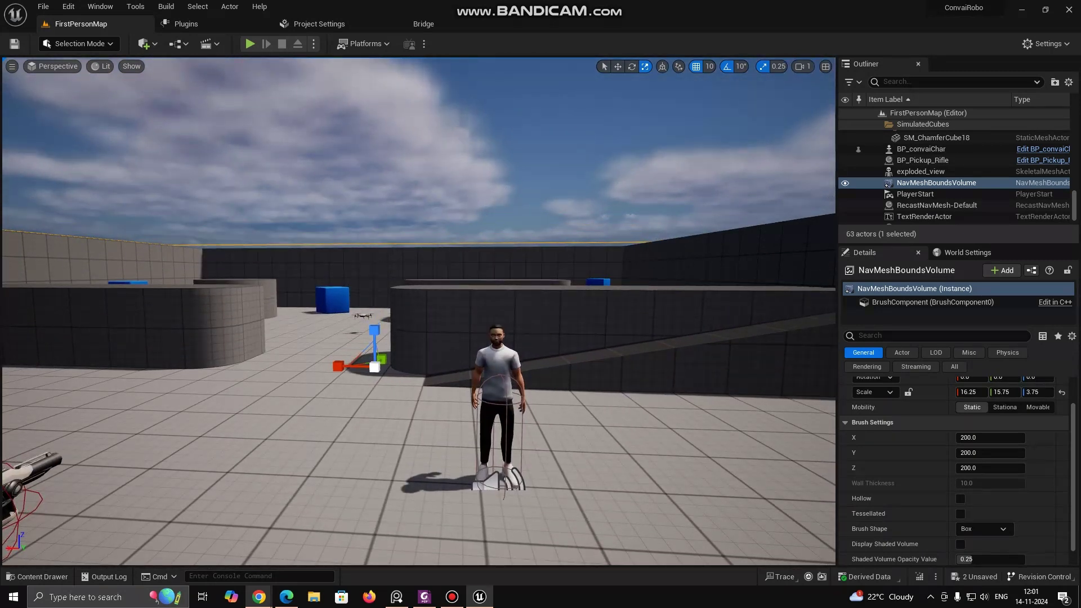
# Switch to the Convai site in Chrome and open its documentation and plugin pages, browsing the Unreal Engine guides
pyautogui.click(259, 597)
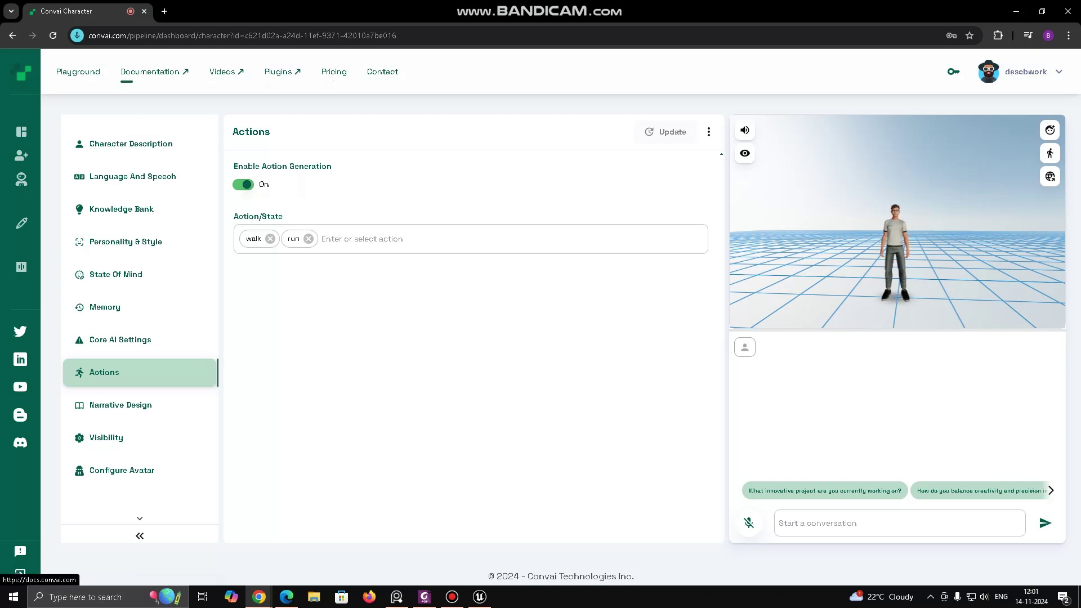
pyautogui.click(149, 72)
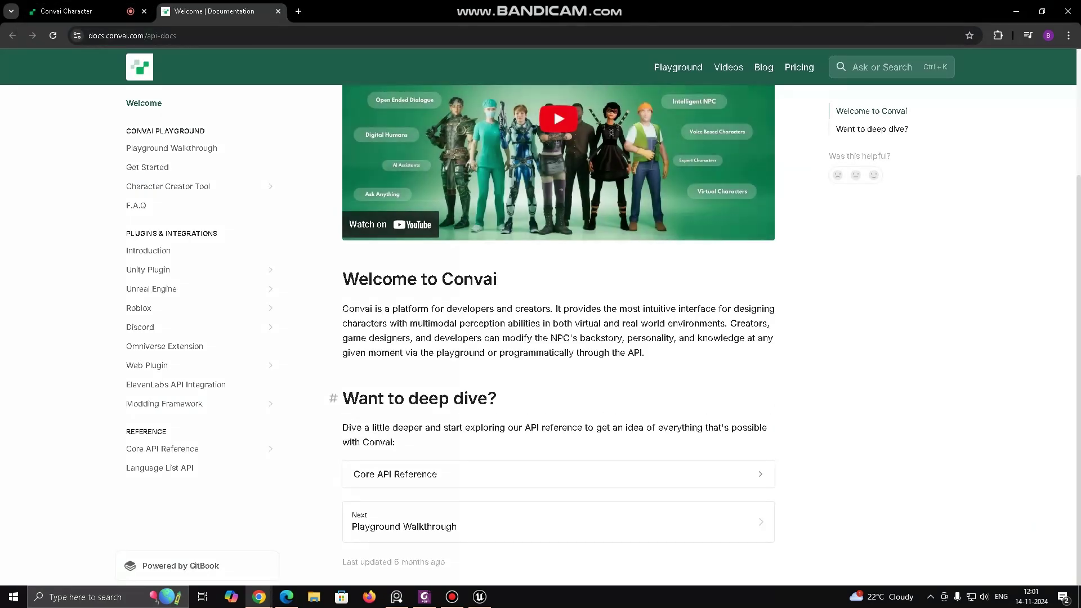
pyautogui.click(79, 11)
pyautogui.click(284, 72)
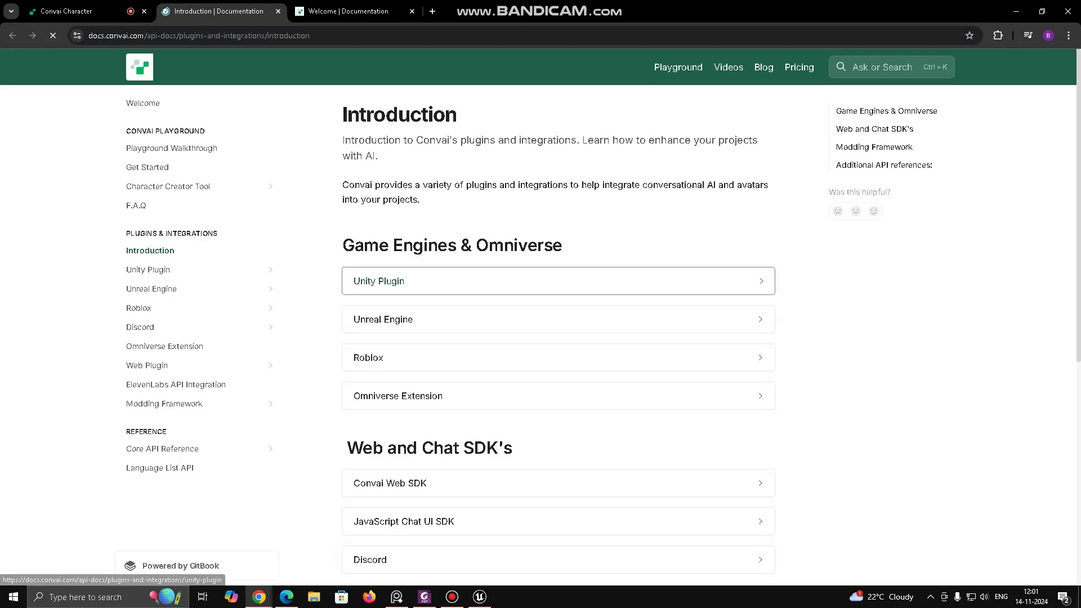
pyautogui.click(394, 319)
pyautogui.scroll(-7, 394, 366)
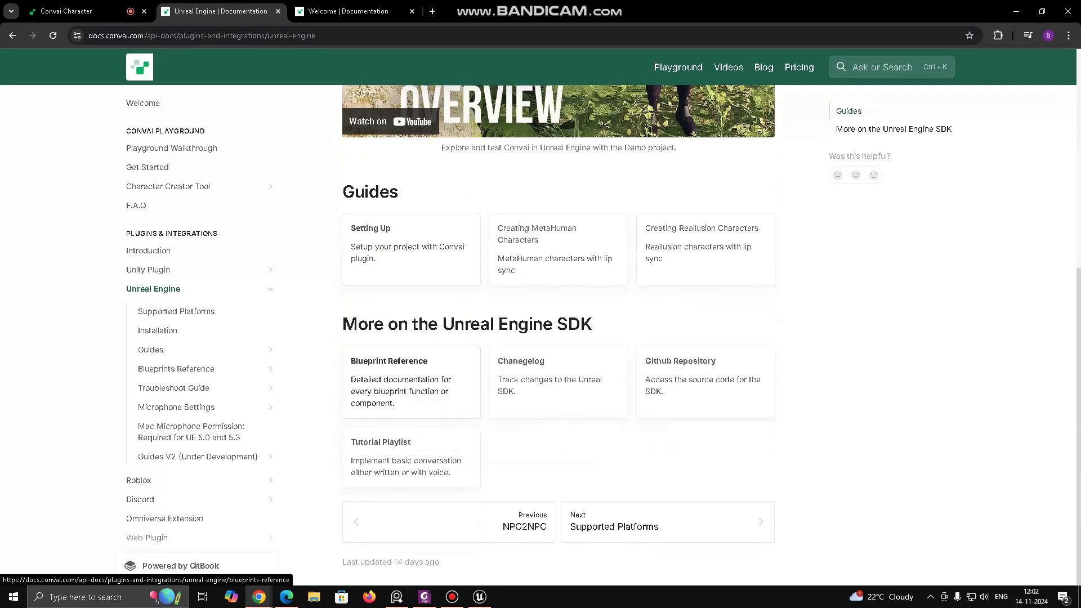
# Open Convai's pricing page and review the Creator plans, including the Free plan's monthly interaction quota
pyautogui.click(79, 11)
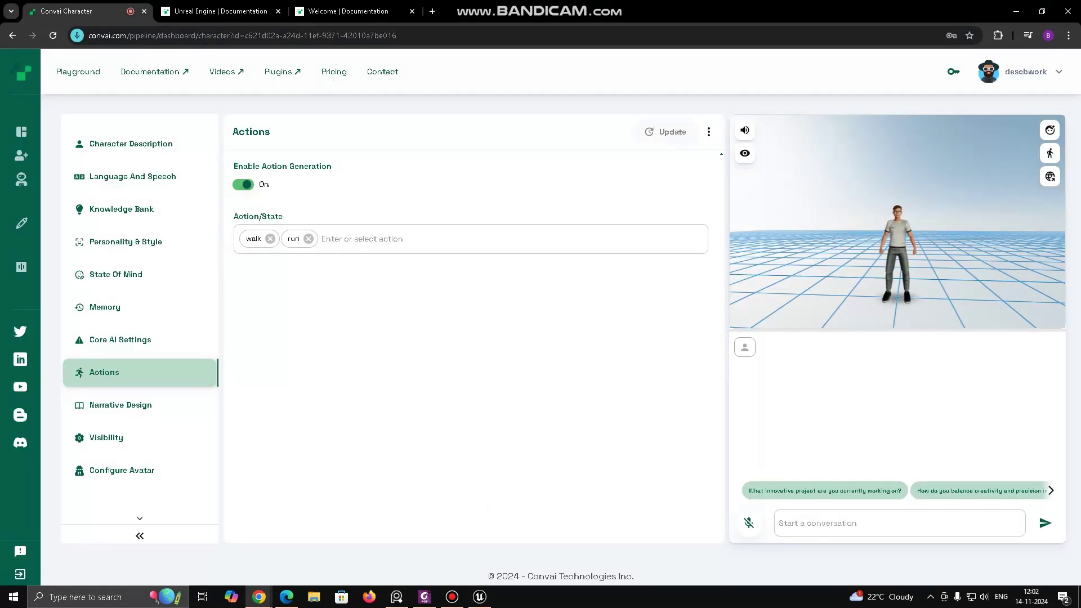
pyautogui.click(334, 72)
pyautogui.scroll(-1, 535, 316)
pyautogui.doubleClick(407, 321)
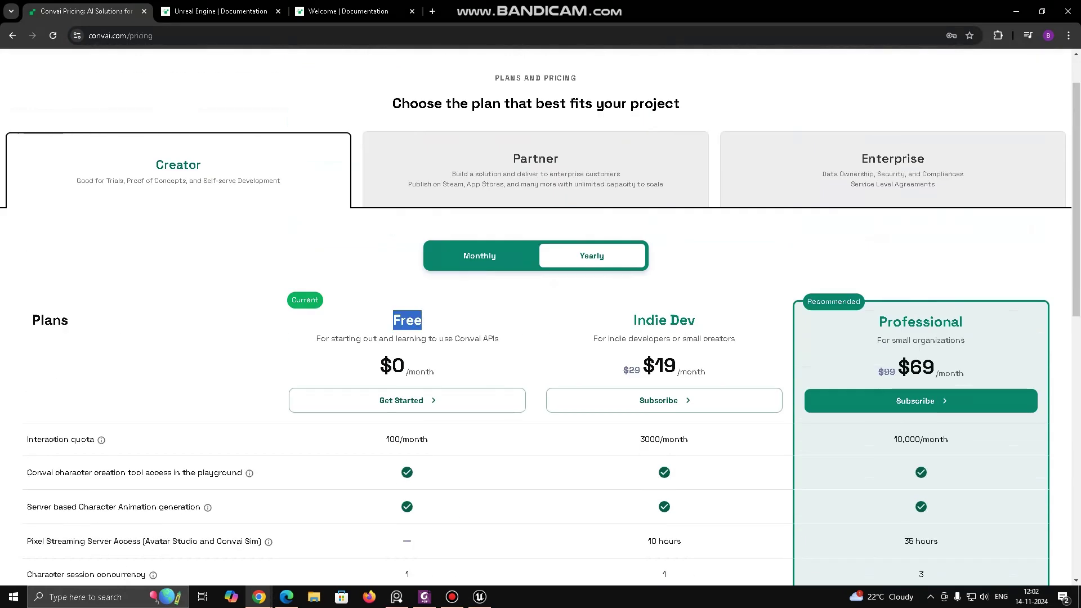
pyautogui.scroll(-2, 407, 323)
pyautogui.tripleClick(407, 327)
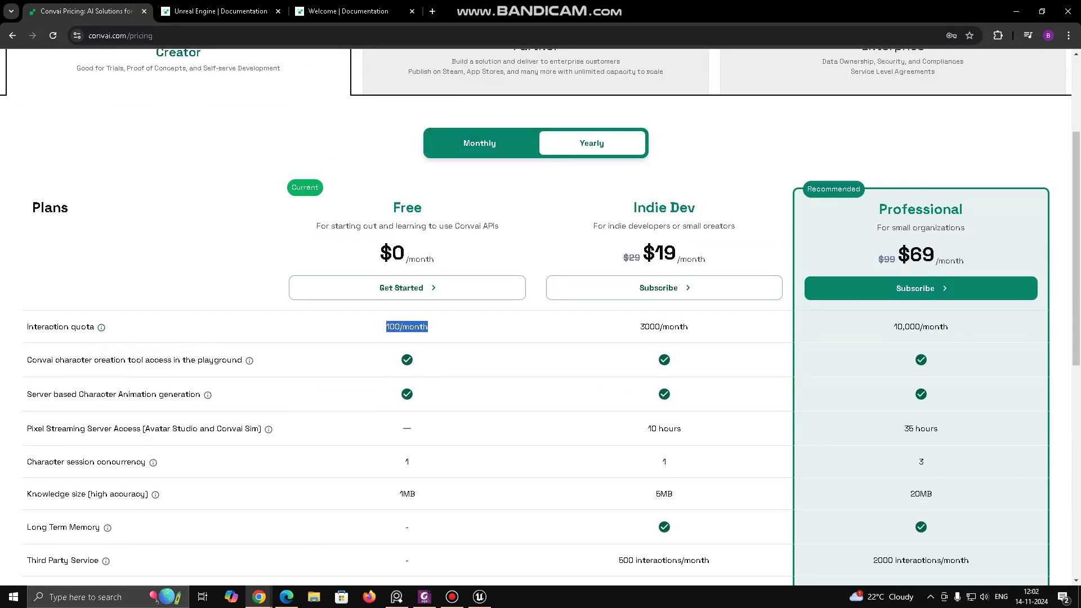
pyautogui.scroll(-2, 407, 327)
pyautogui.scroll(5, 406, 327)
# Look at the Partner and Enterprise pricing tiers, and return to the Creator plans
pyautogui.click(536, 226)
pyautogui.click(893, 226)
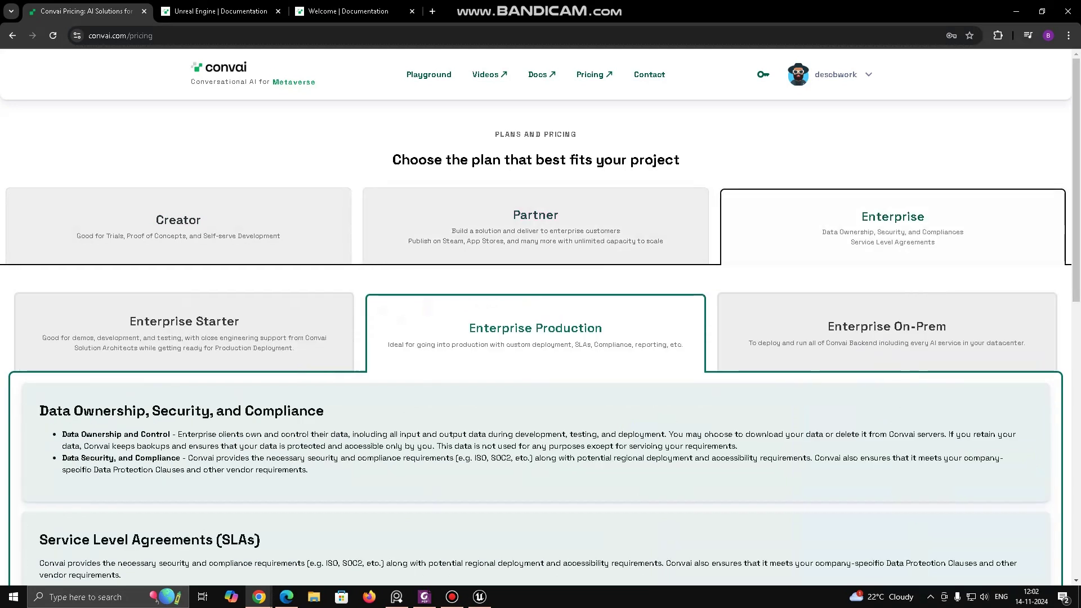
pyautogui.click(178, 226)
pyautogui.moveTo(393, 376); pyautogui.dragTo(439, 396)
pyautogui.click(440, 395)
pyautogui.doubleClick(416, 495)
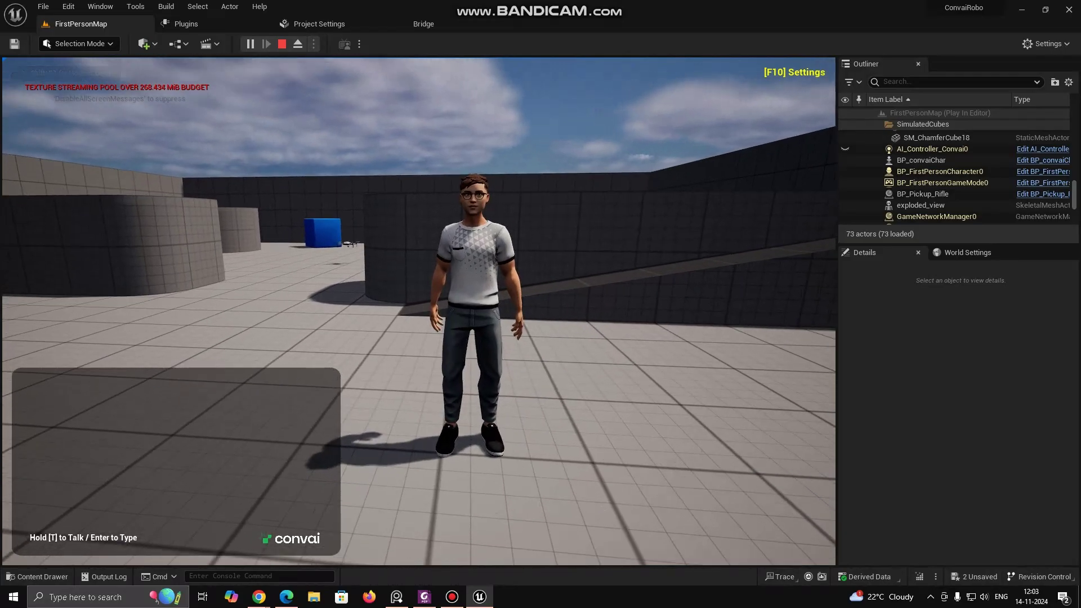
# In the running Unreal Engine level, approach the character and talk to it by voice
pyautogui.press('w')
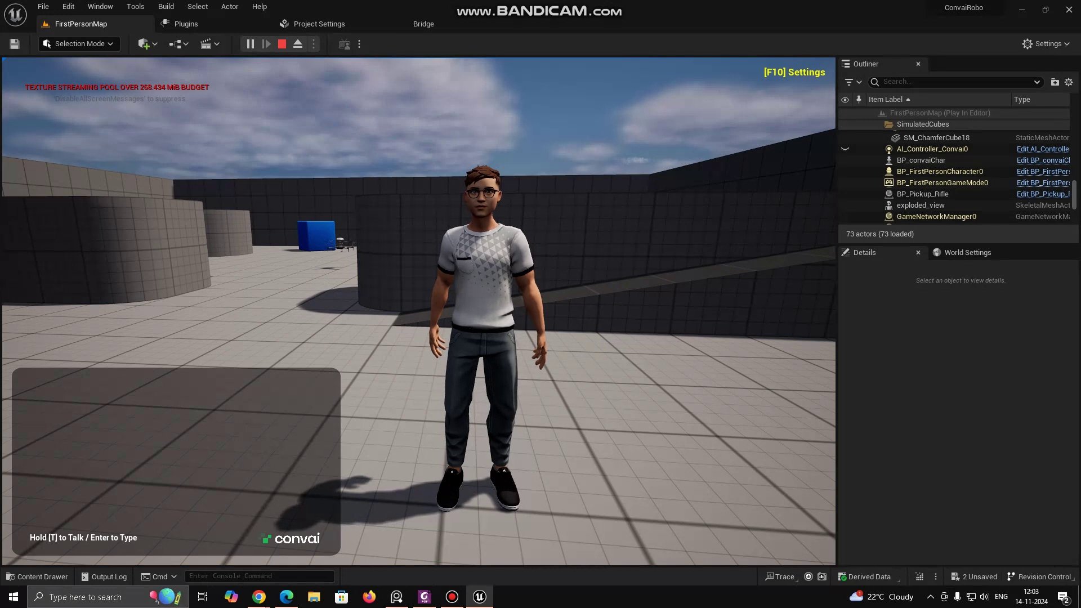
pyautogui.press('t')
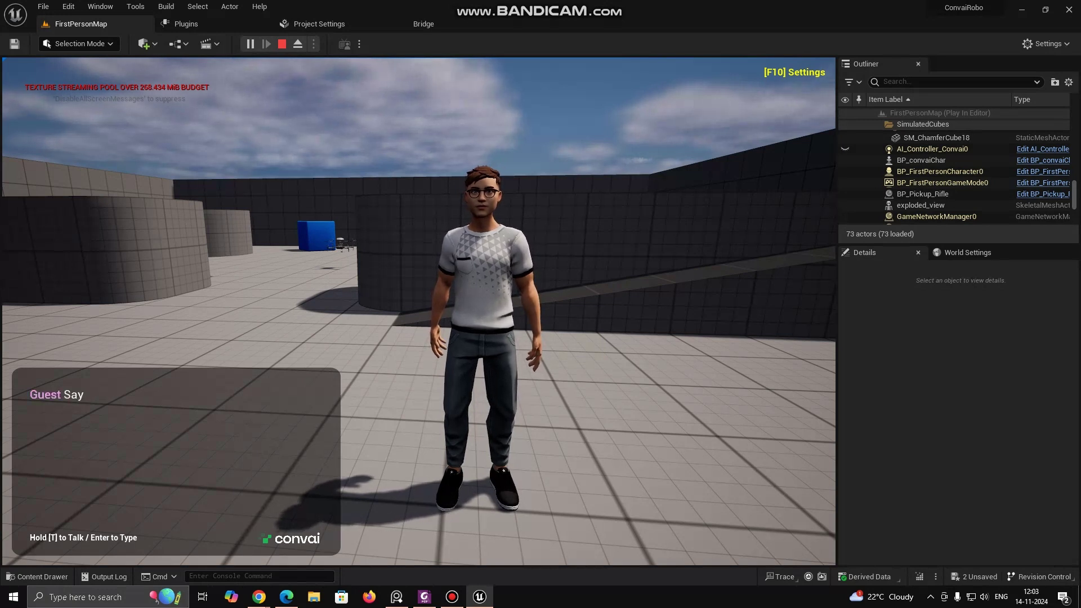